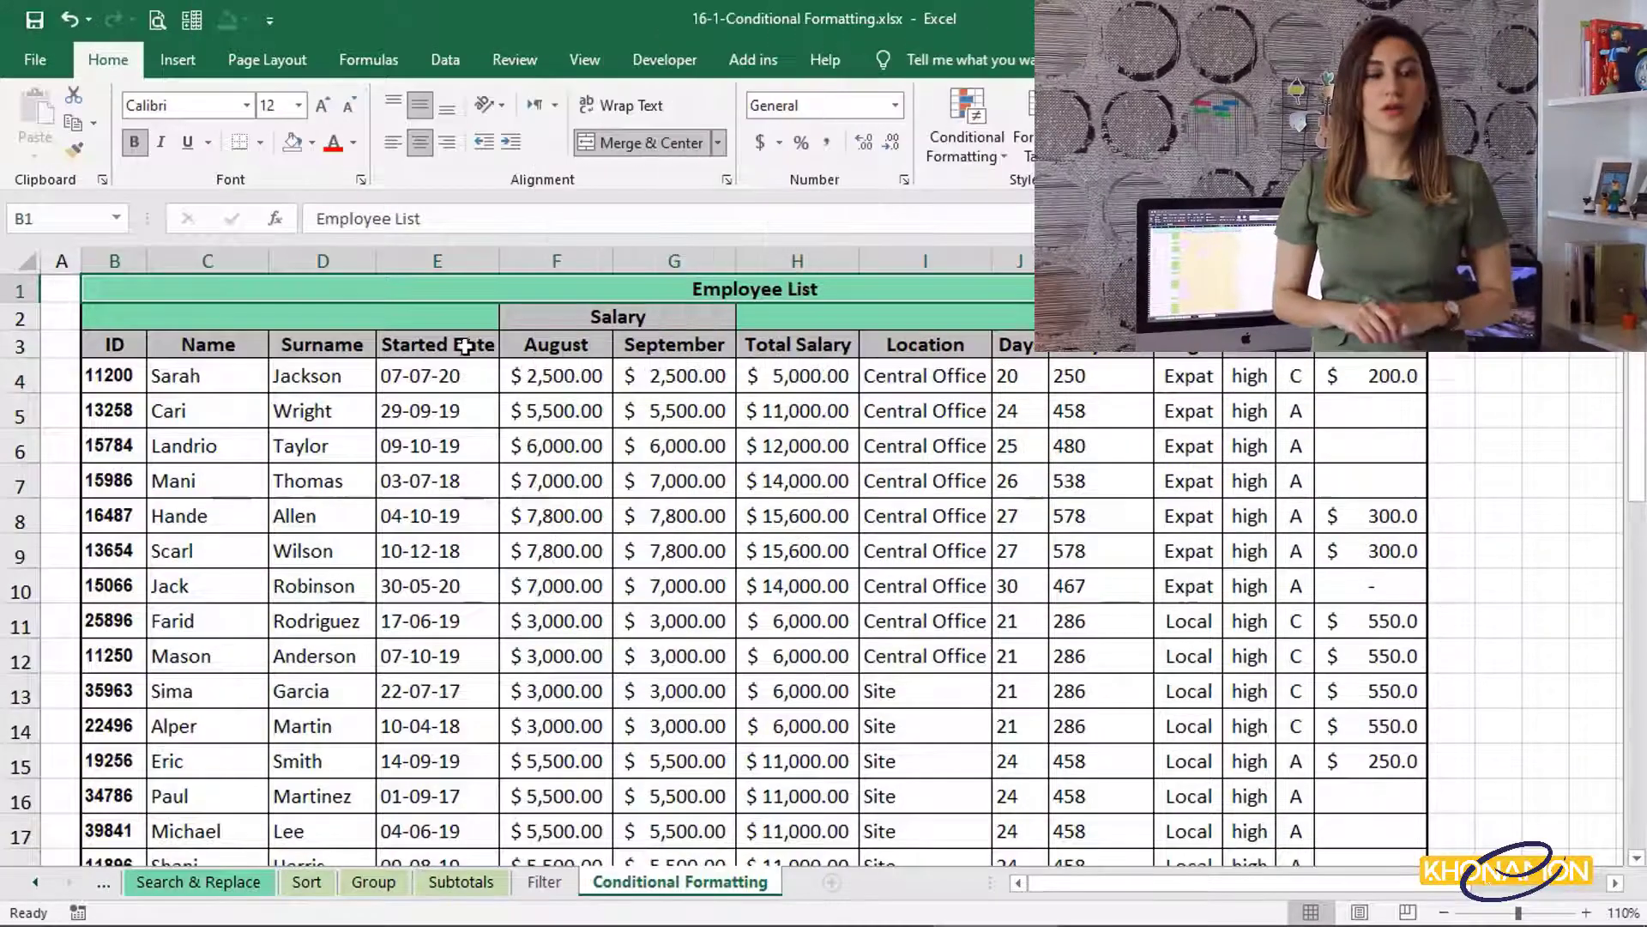
# Fill the Started Date cells E4:E6, E8 and E10:E12 with yellow.
pyautogui.click(456, 372)
pyautogui.click(311, 146)
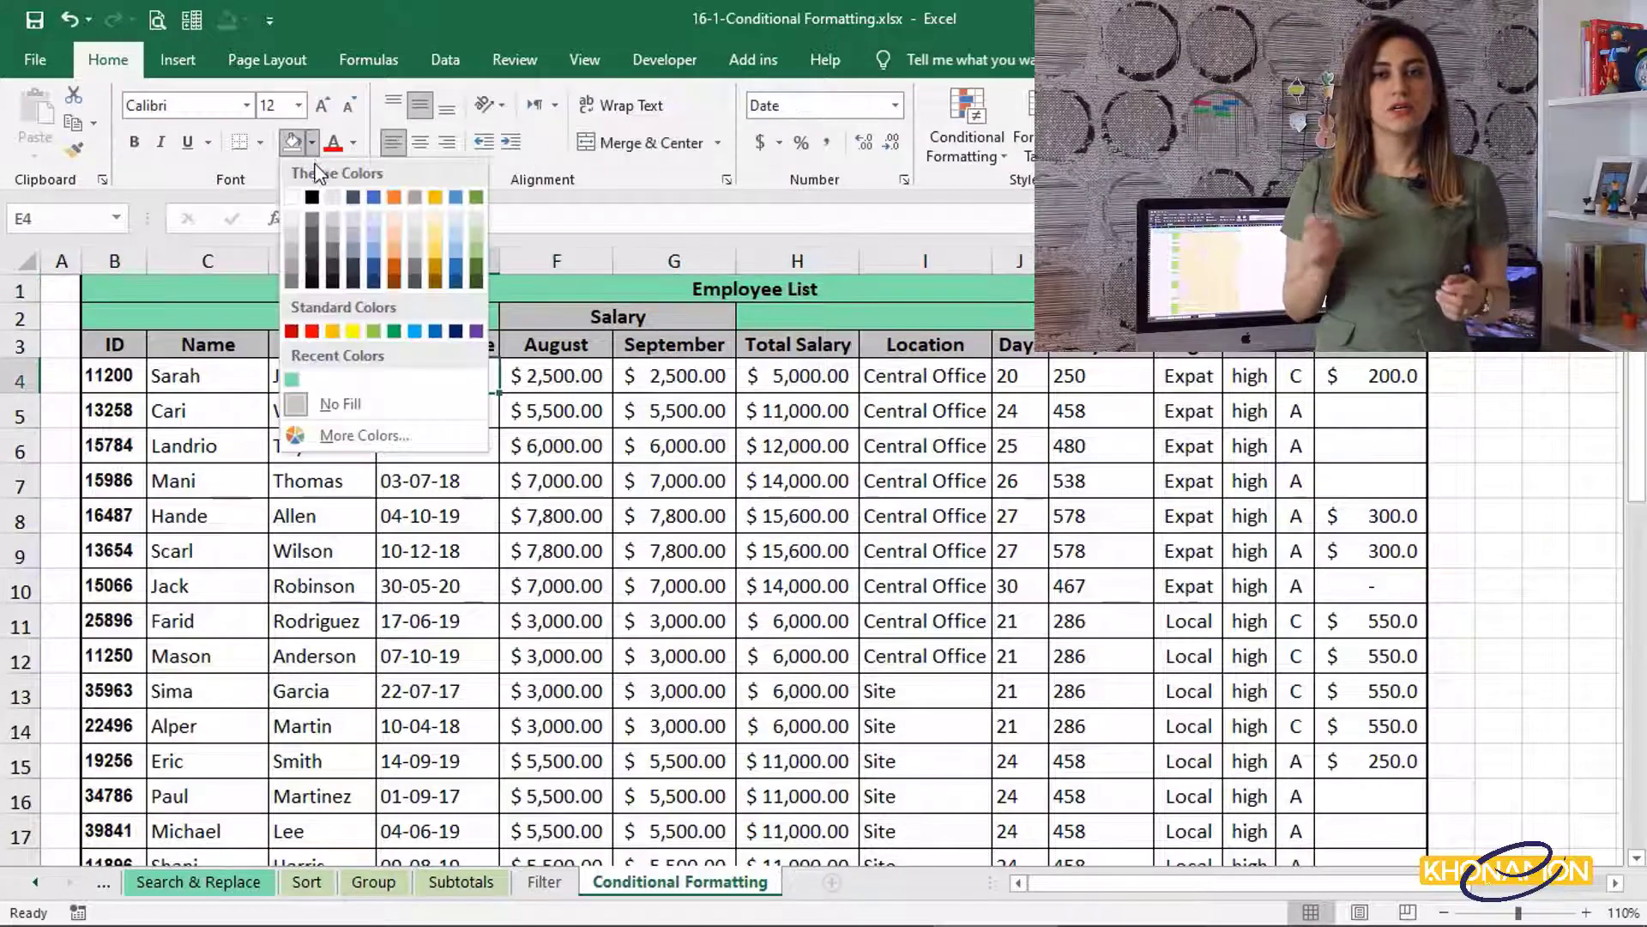
pyautogui.click(352, 347)
pyautogui.click(423, 410)
pyautogui.click(293, 141)
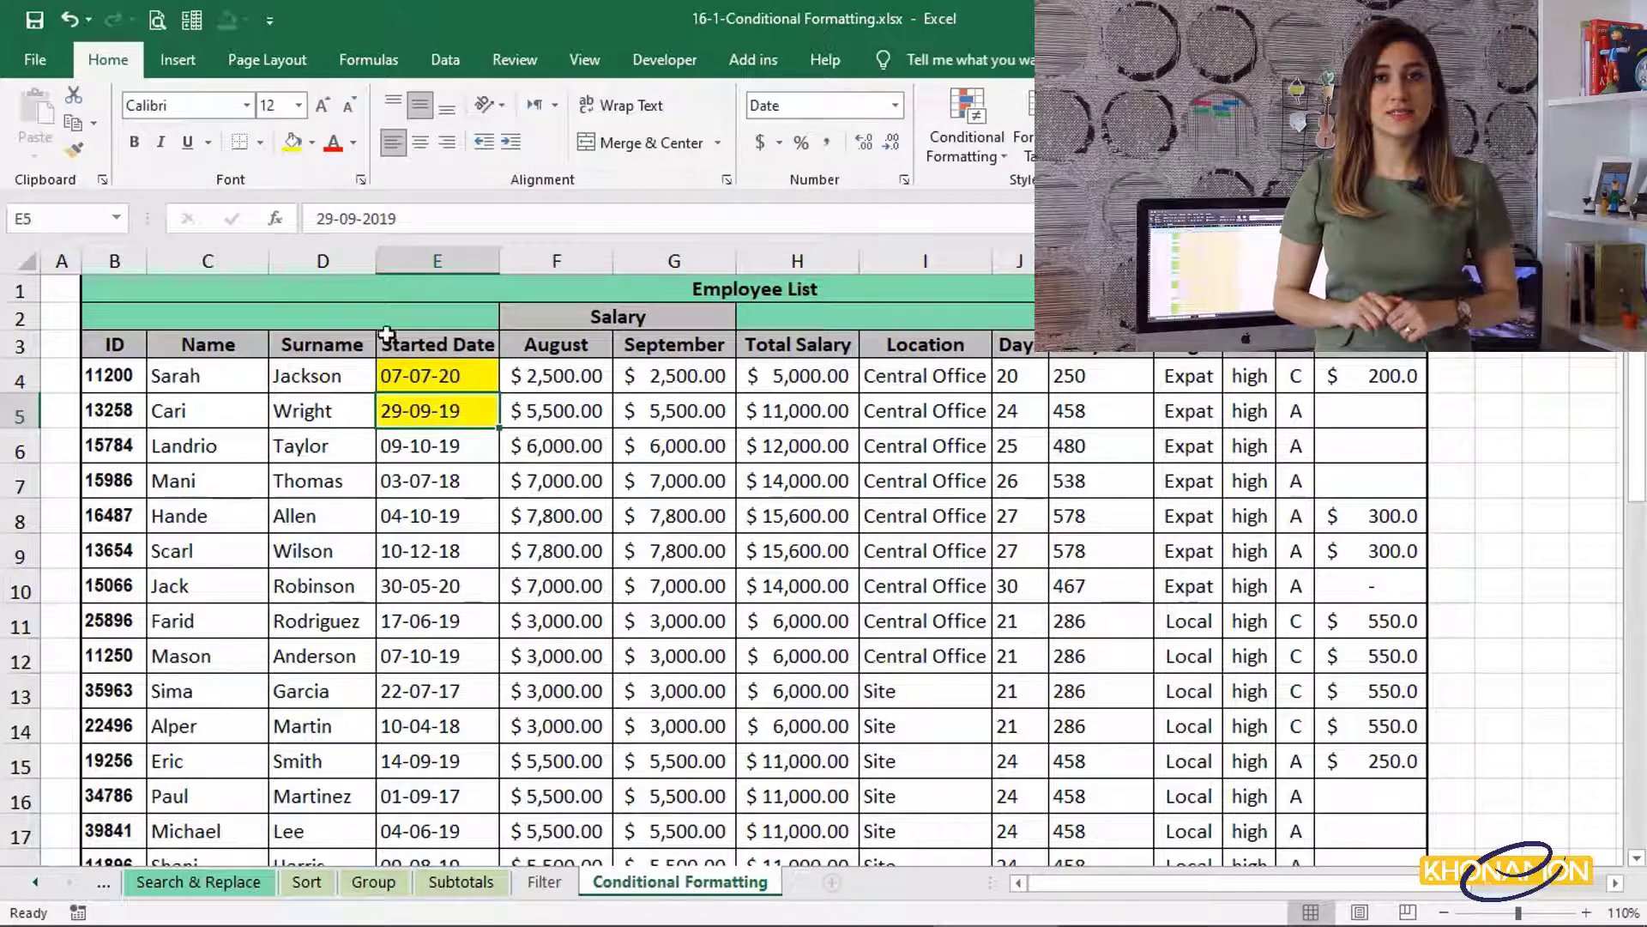
pyautogui.click(442, 441)
pyautogui.click(292, 141)
pyautogui.click(442, 515)
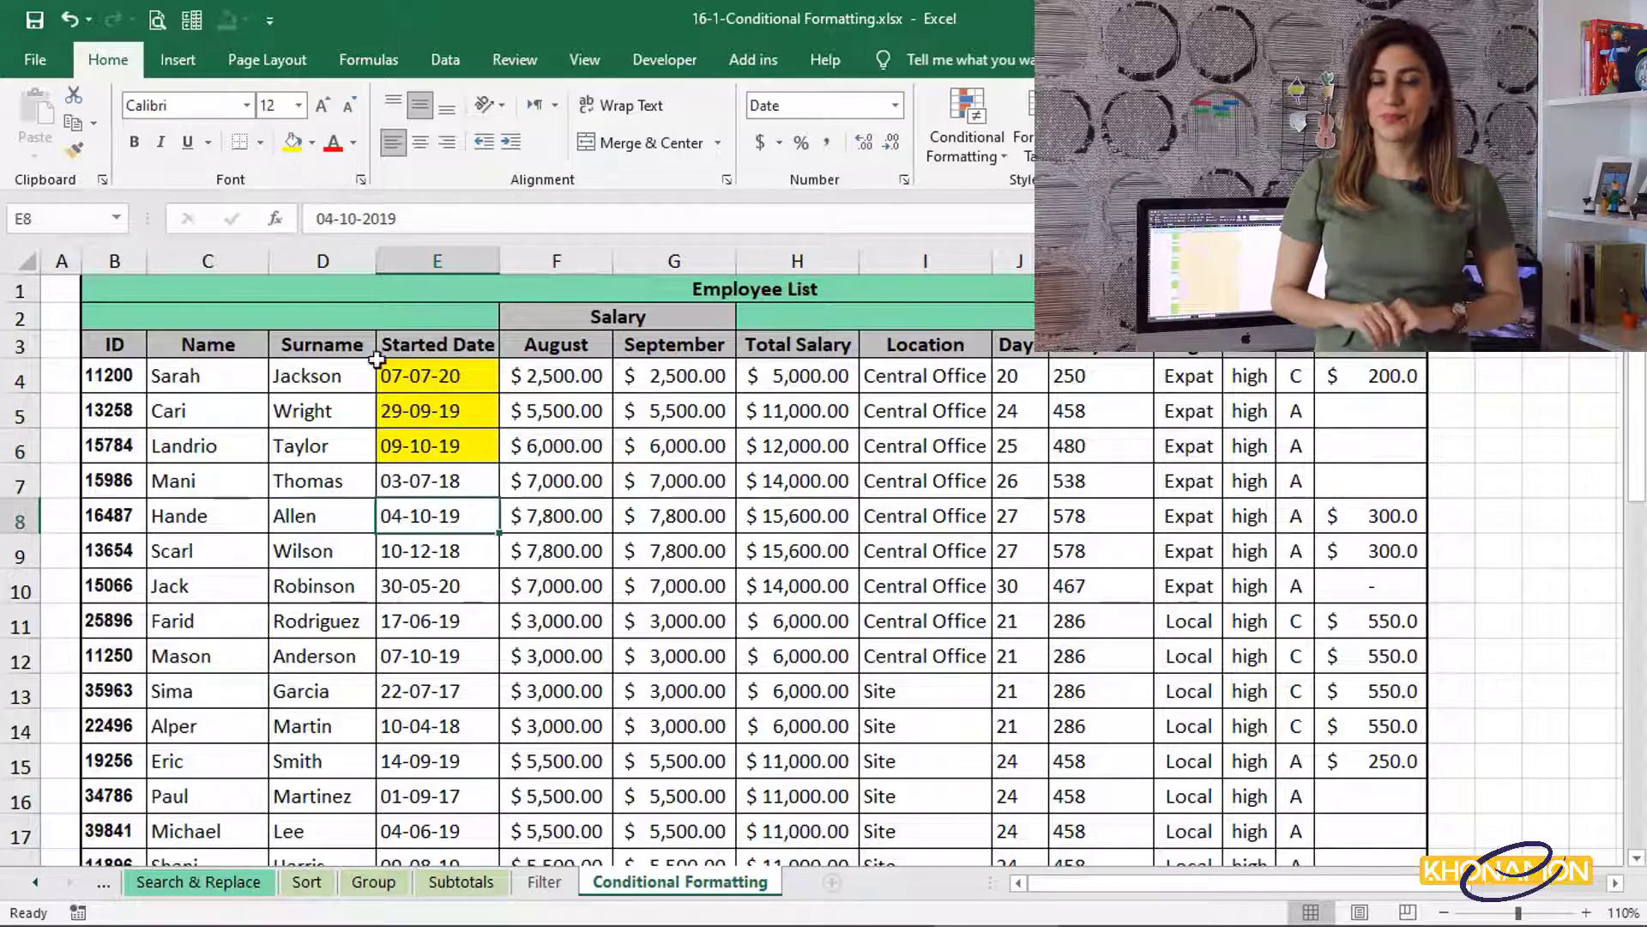
pyautogui.click(292, 142)
pyautogui.click(452, 584)
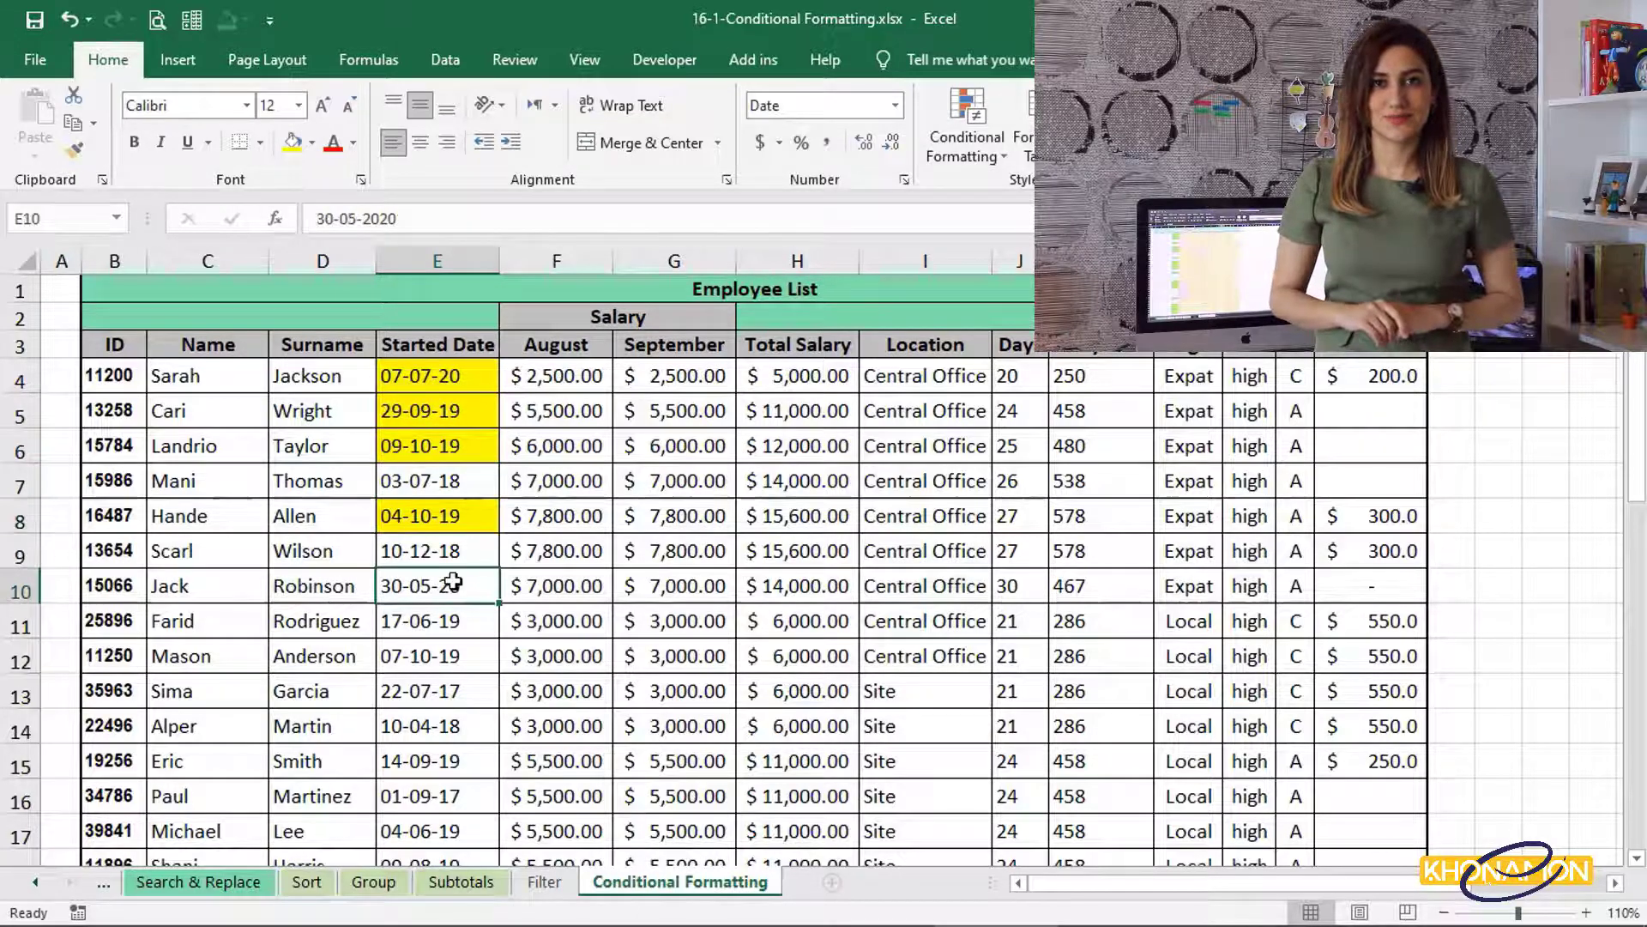
pyautogui.click(292, 141)
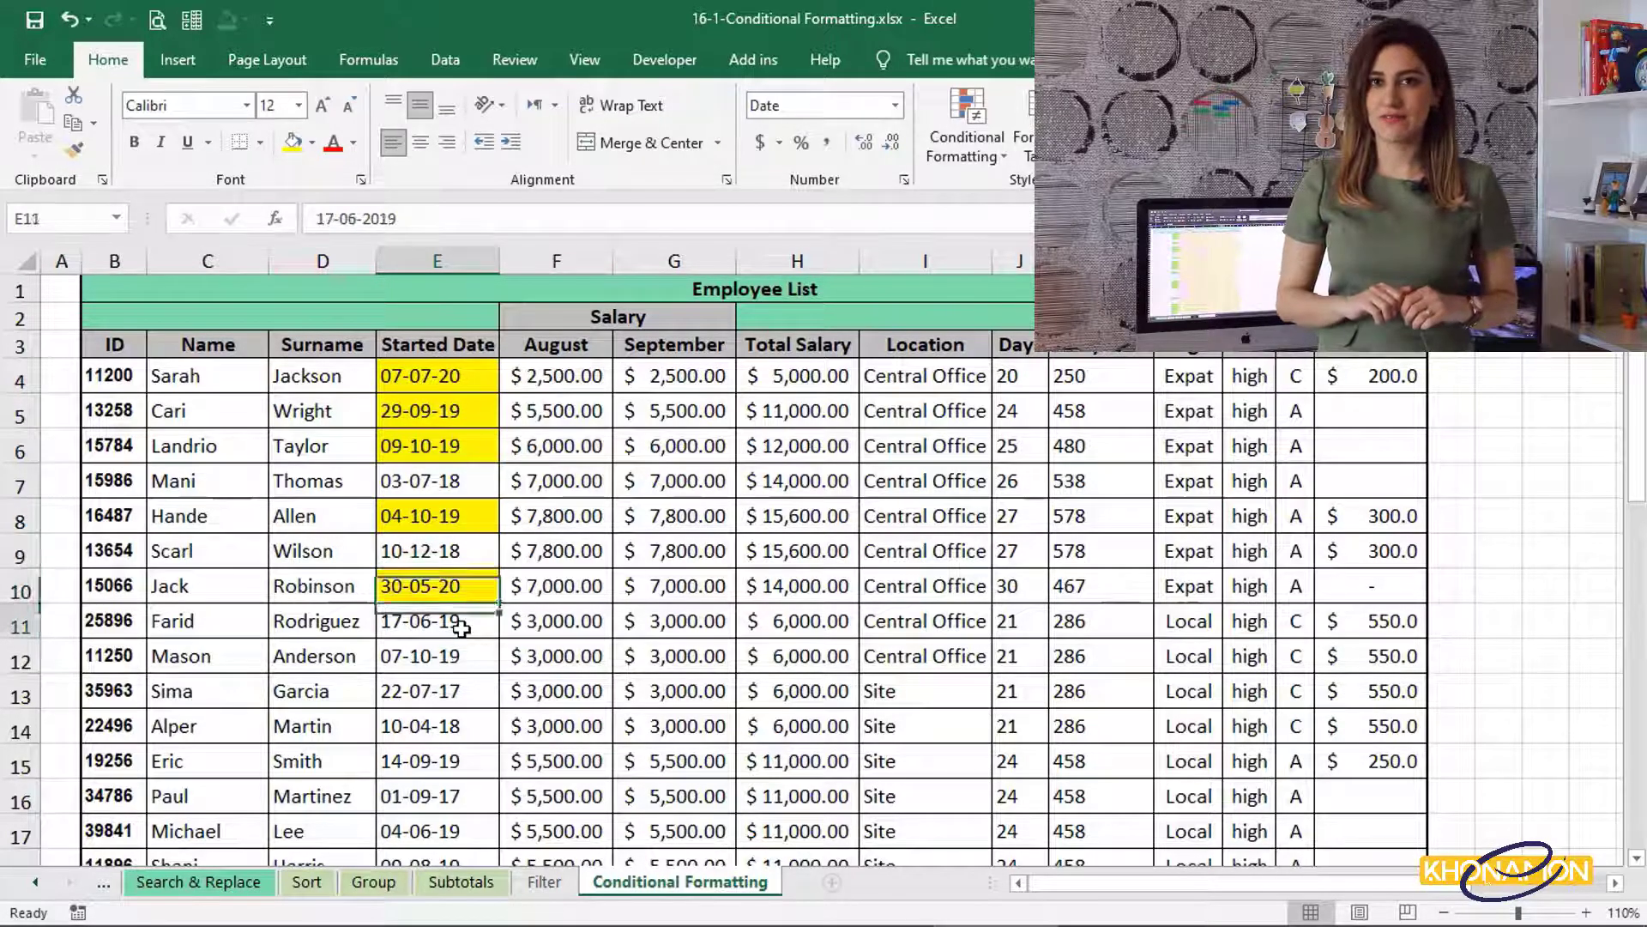
pyautogui.moveTo(462, 625); pyautogui.dragTo(455, 655)
pyautogui.click(293, 142)
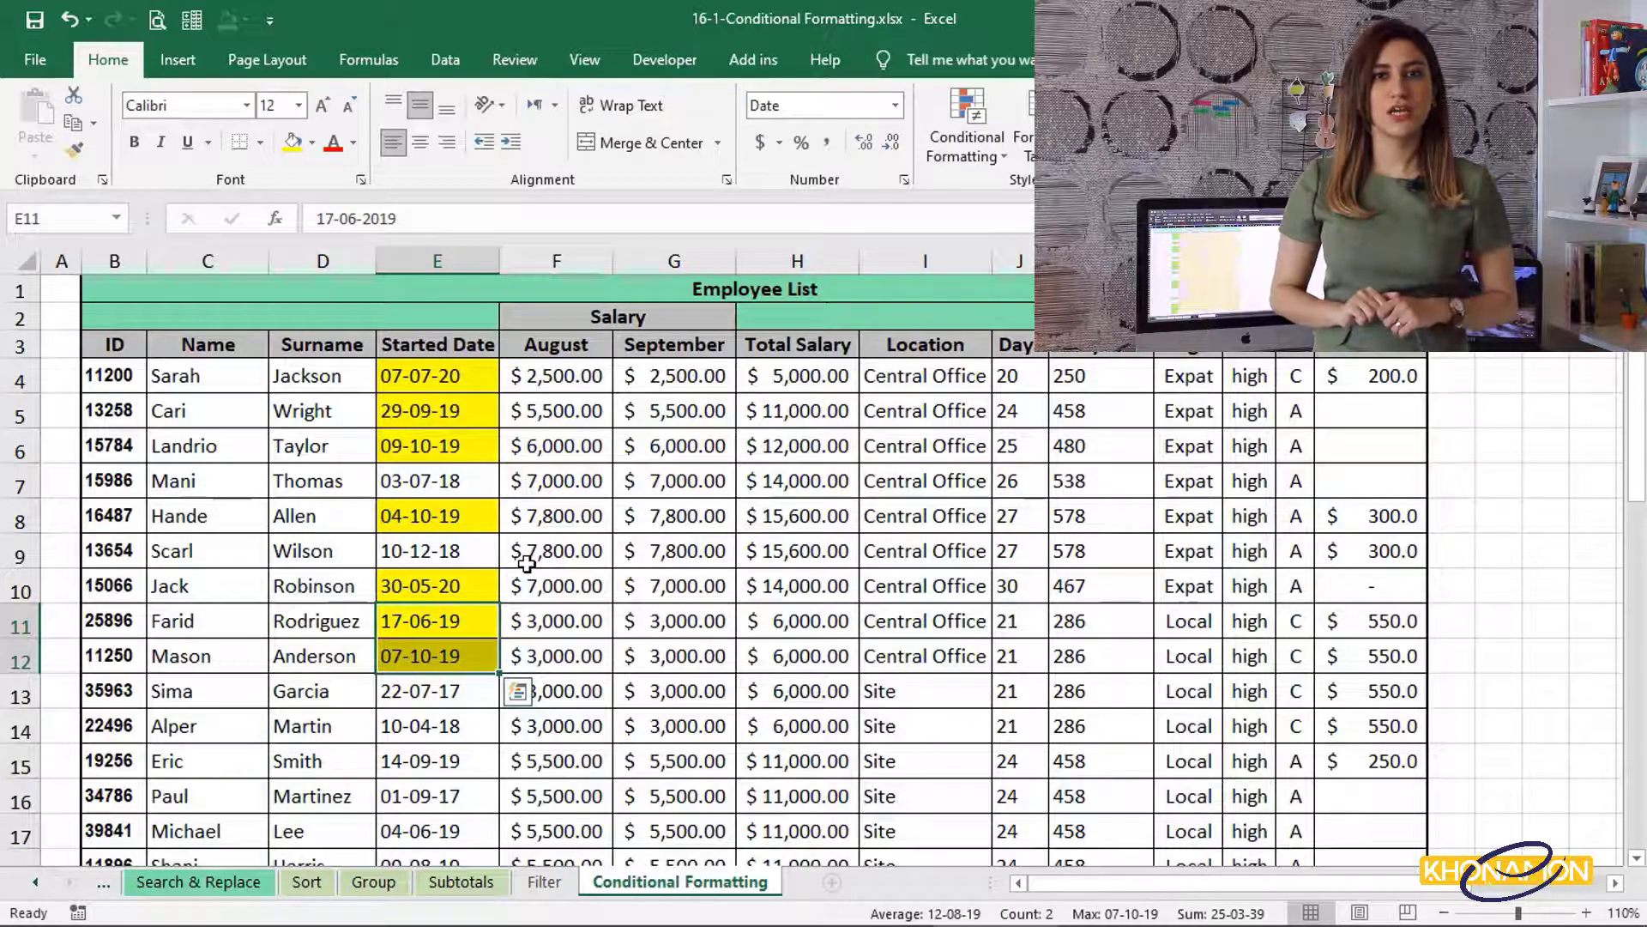
# Remove the fill colour from the Started Date cells E4:E13.
pyautogui.scroll(-10, 527, 563)
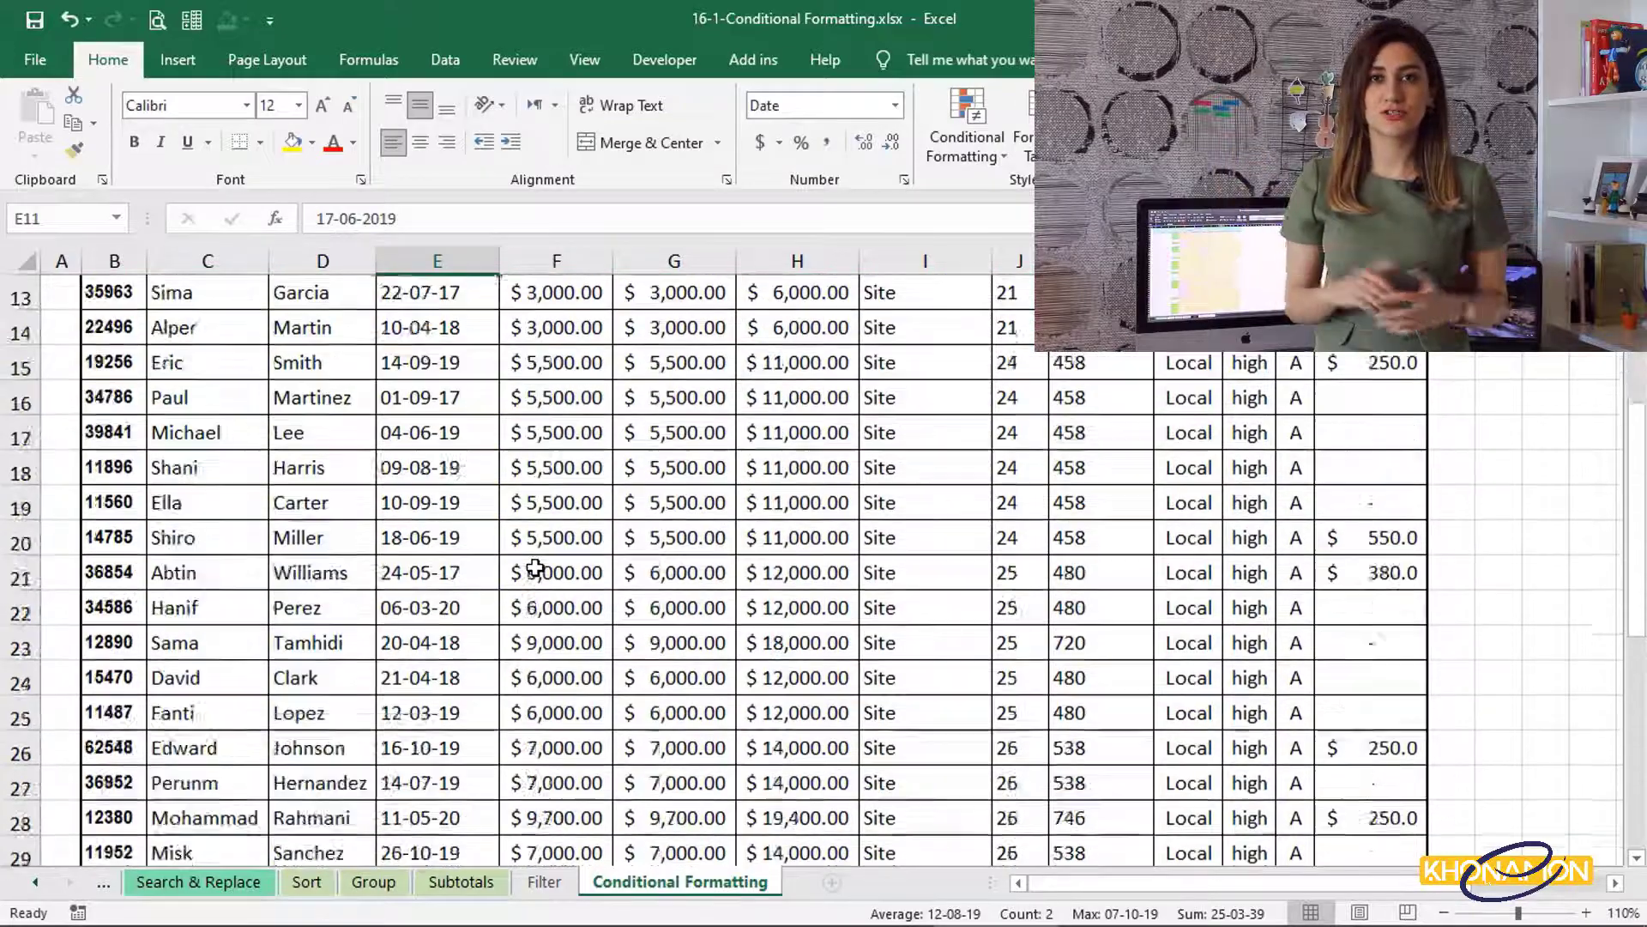
pyautogui.scroll(4, 534, 566)
pyautogui.scroll(6, 535, 567)
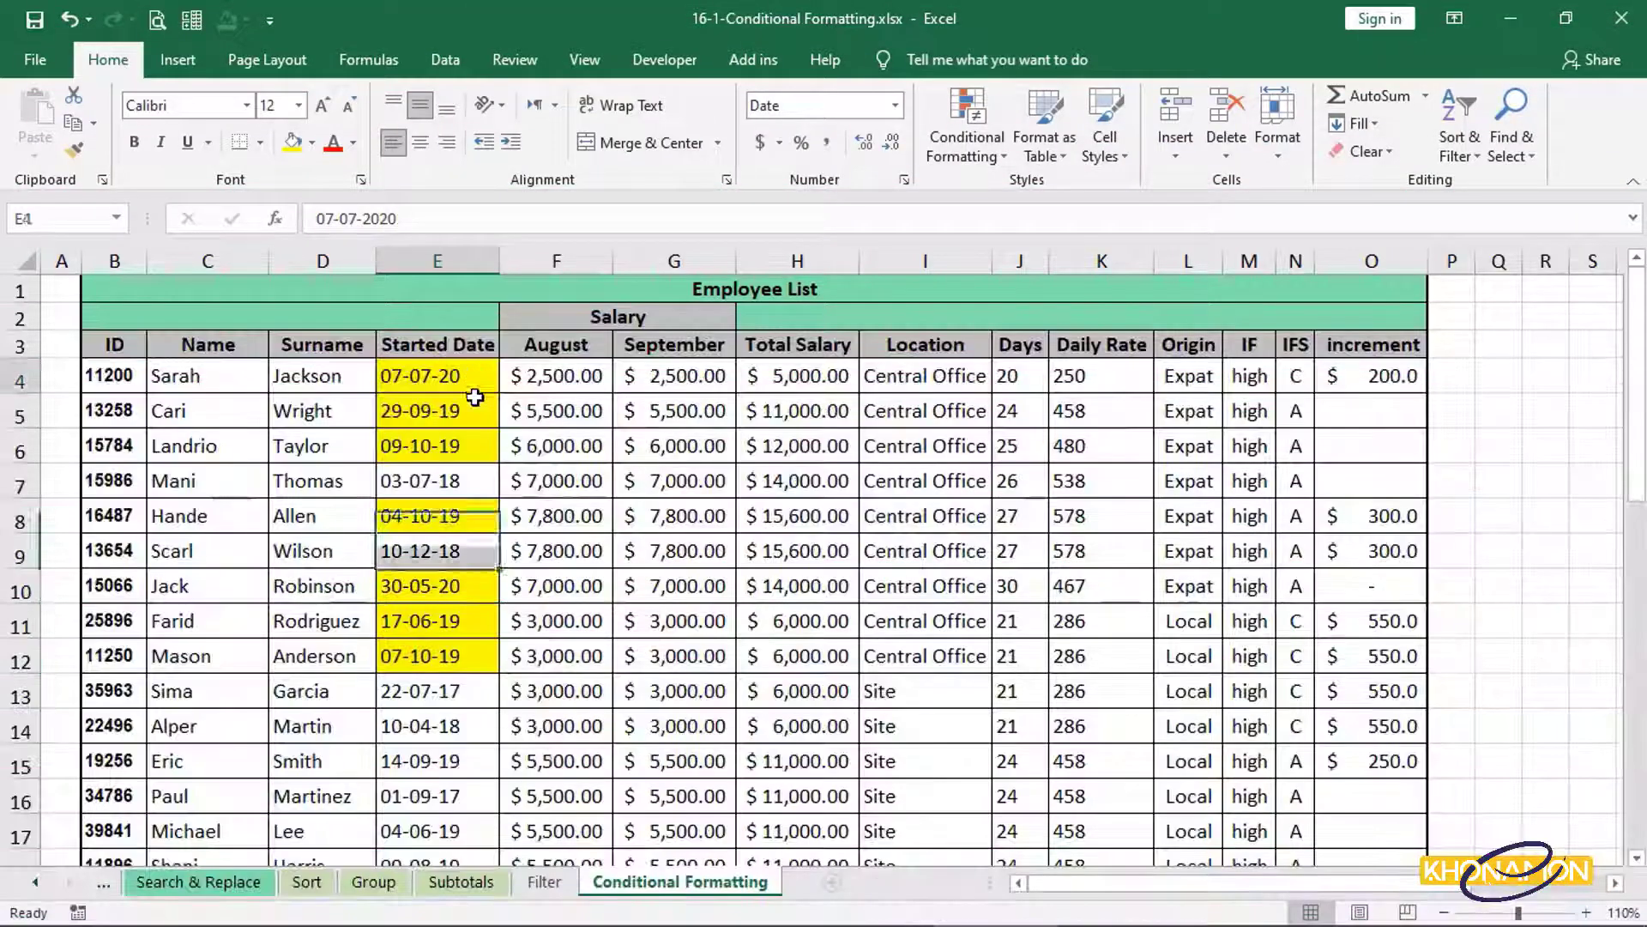
pyautogui.moveTo(471, 397); pyautogui.dragTo(461, 676)
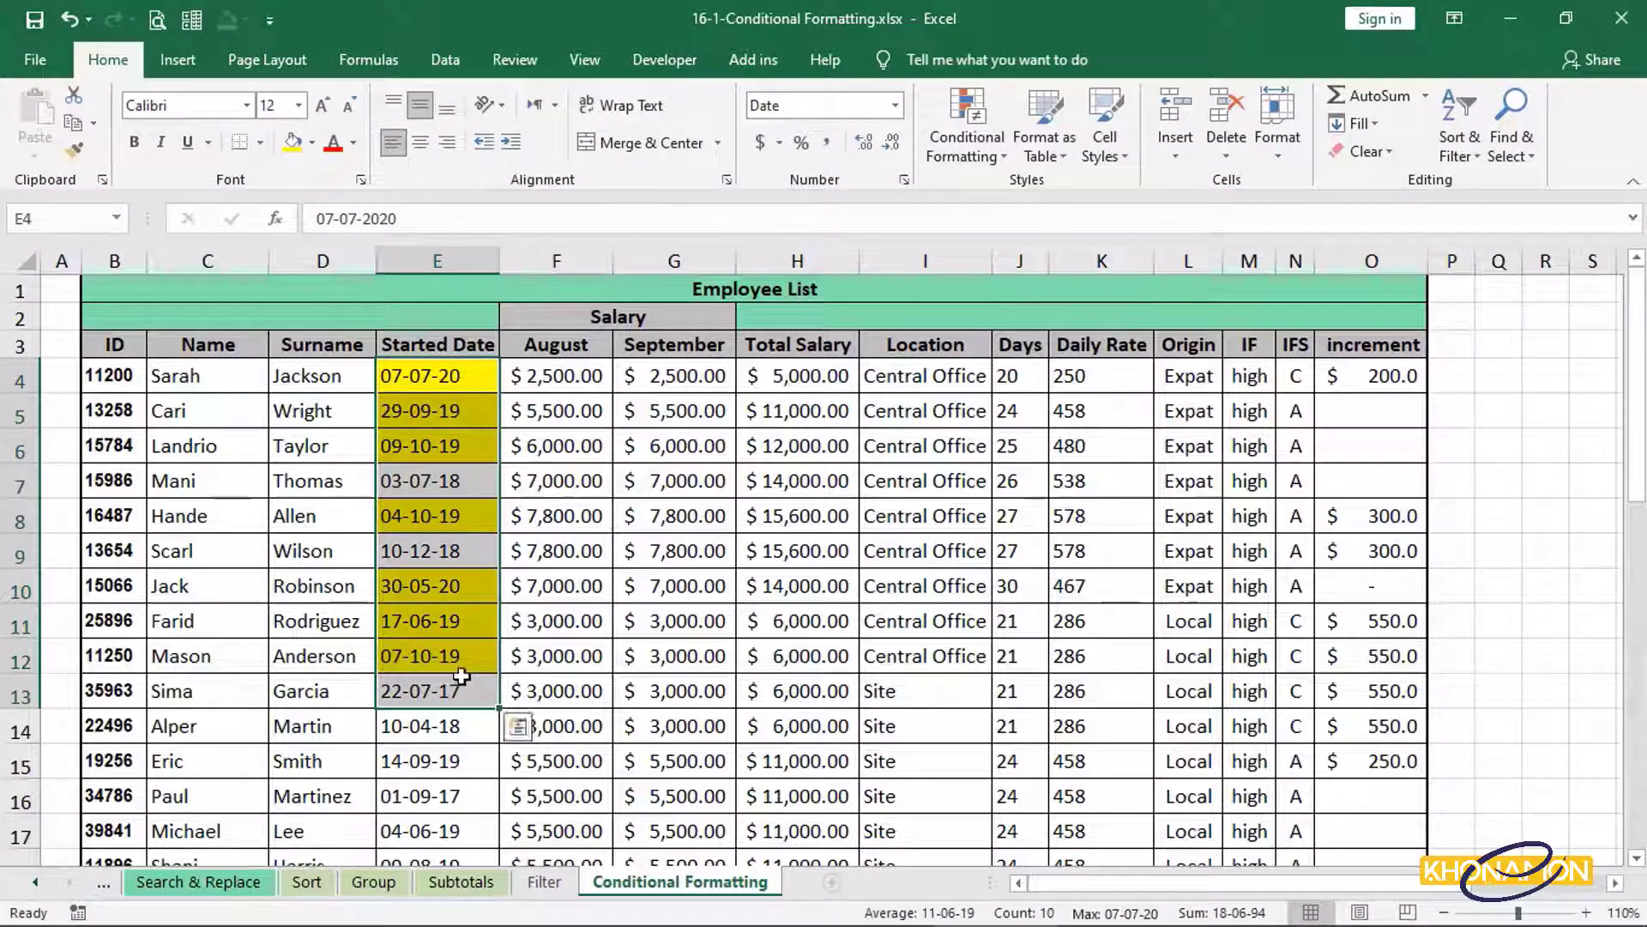
pyautogui.click(313, 142)
pyautogui.click(375, 405)
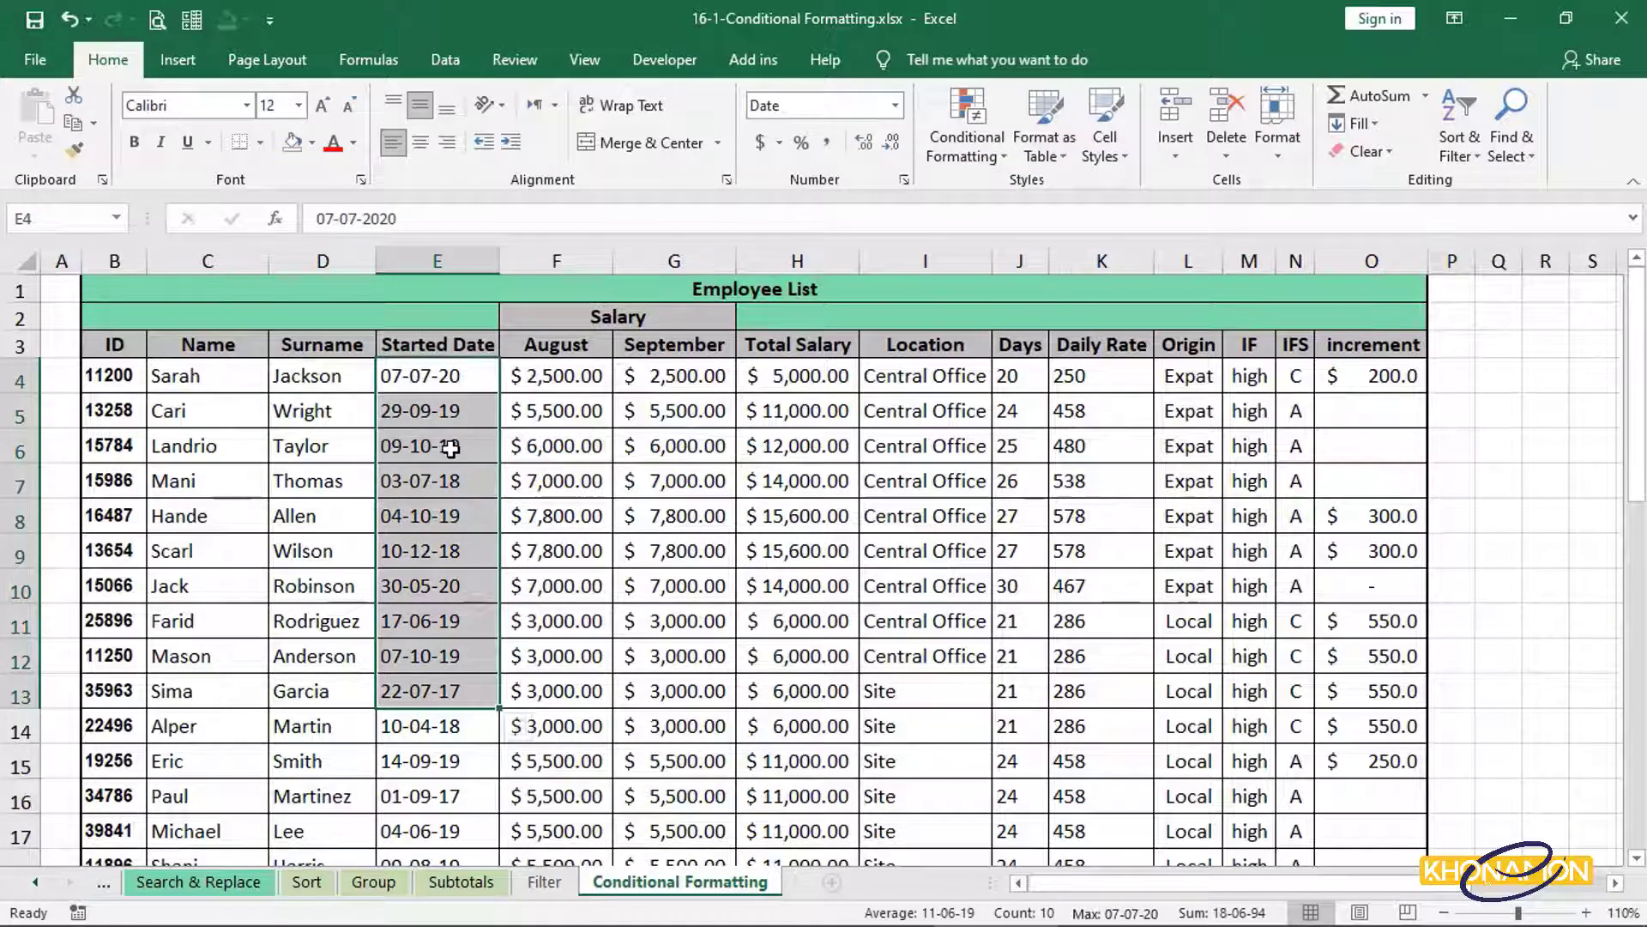
pyautogui.click(450, 448)
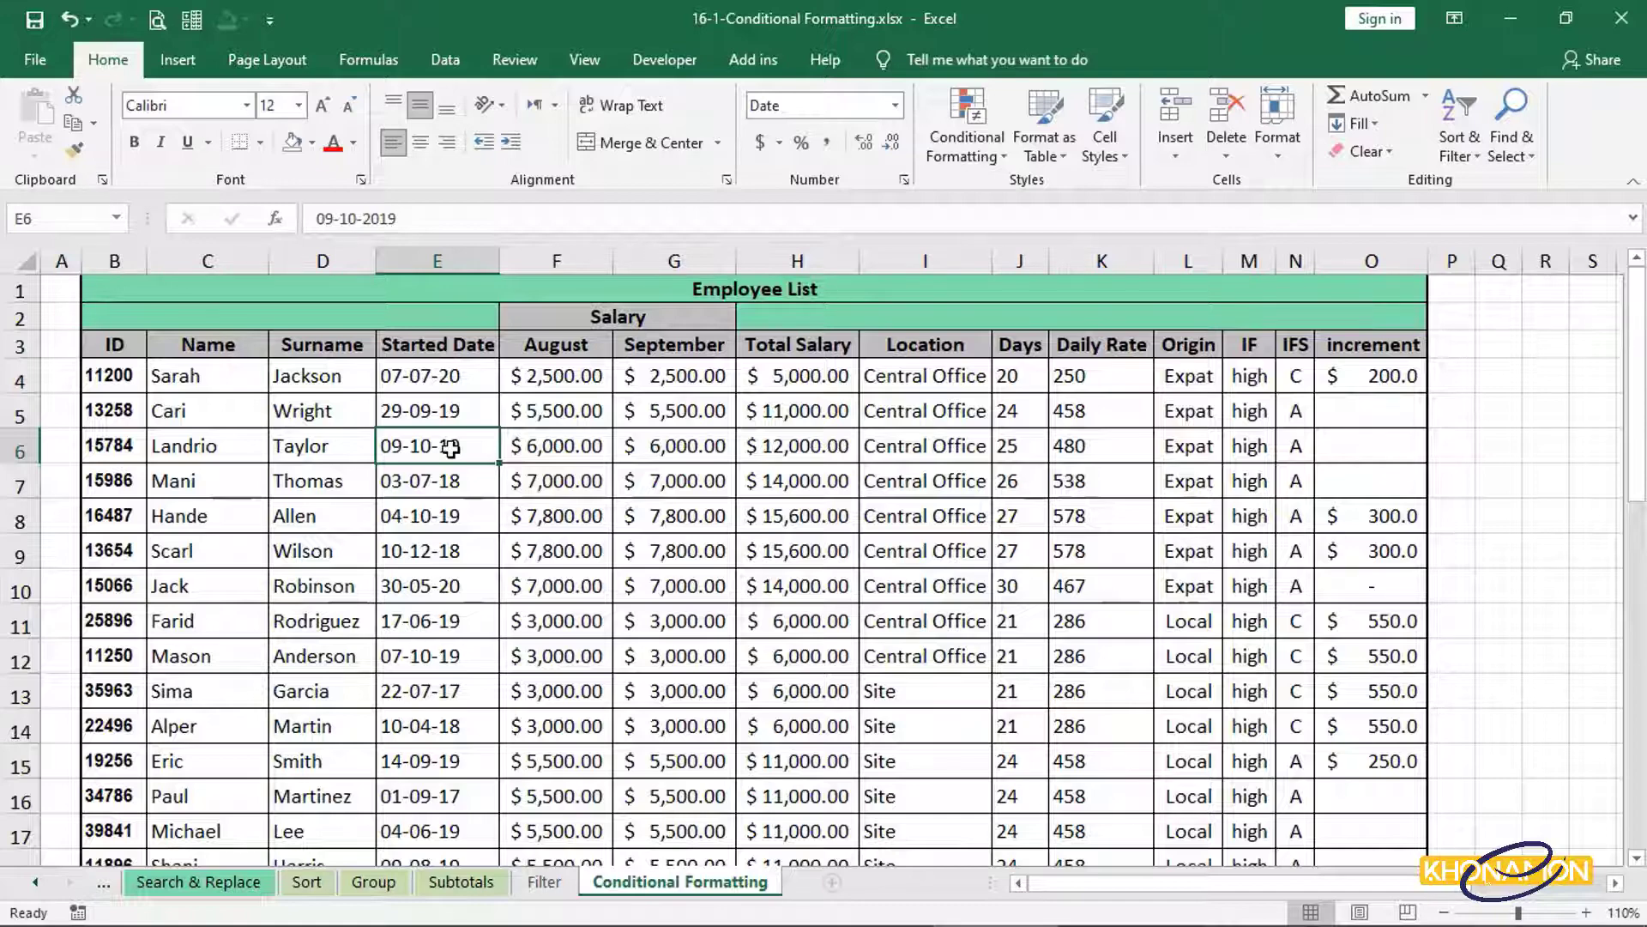
# Set up a Greater Than highlight rule for the Started Date cells E4:E42, with cell E36 as the comparison value.
pyautogui.click(449, 375)
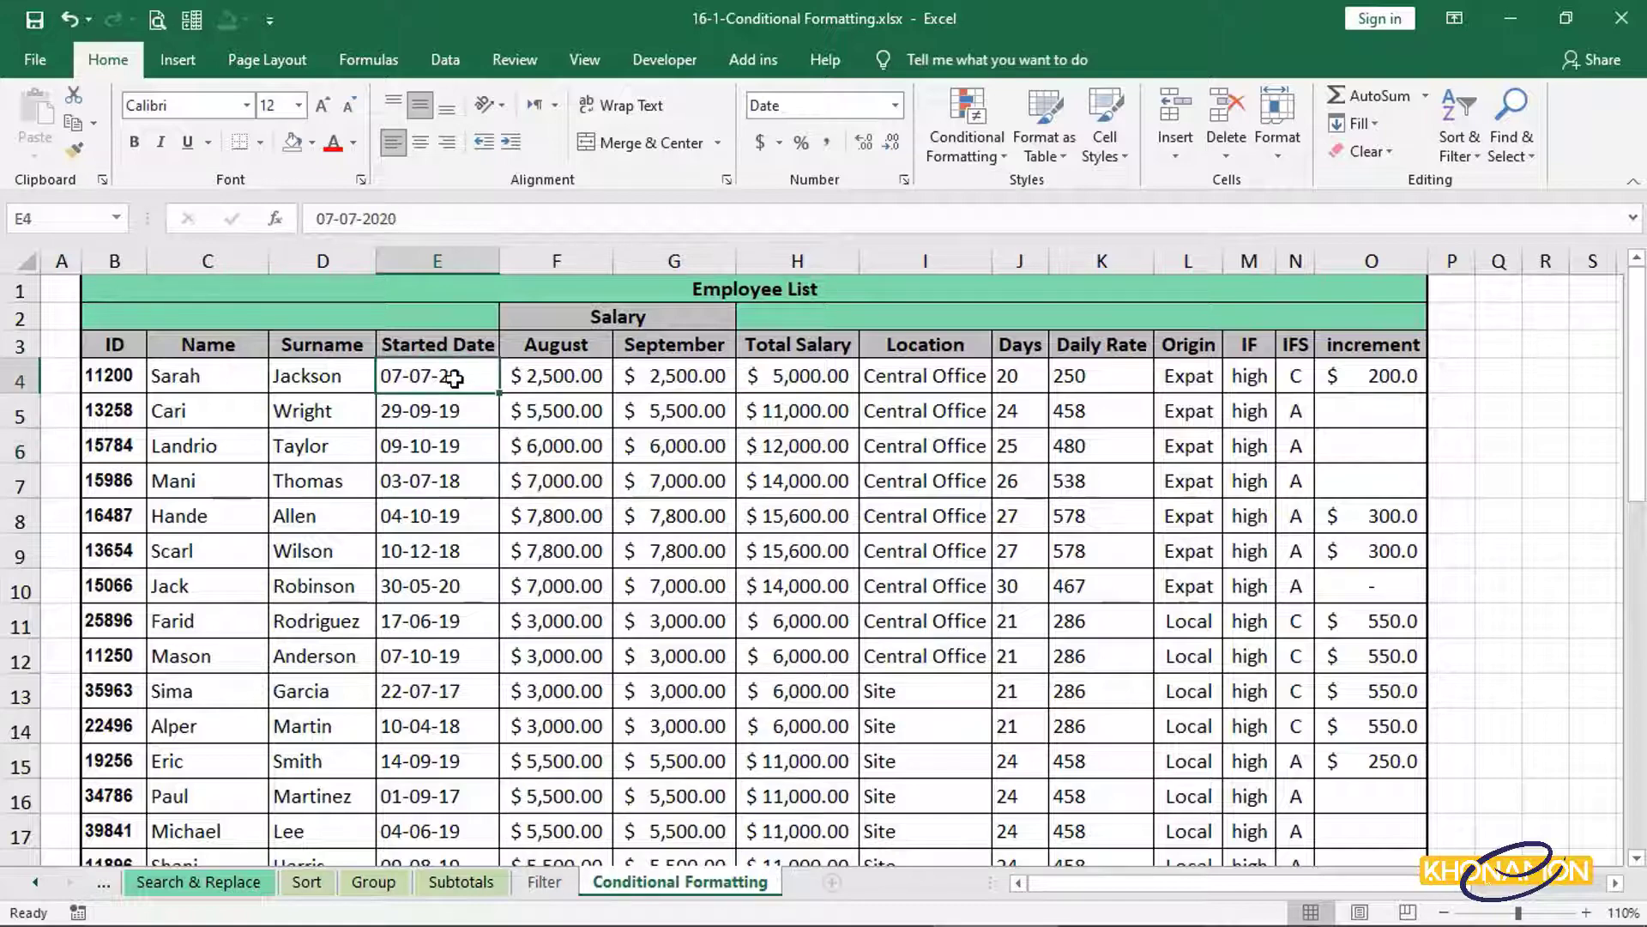
pyautogui.hotkey('ctrl', 'shift', 'Down')
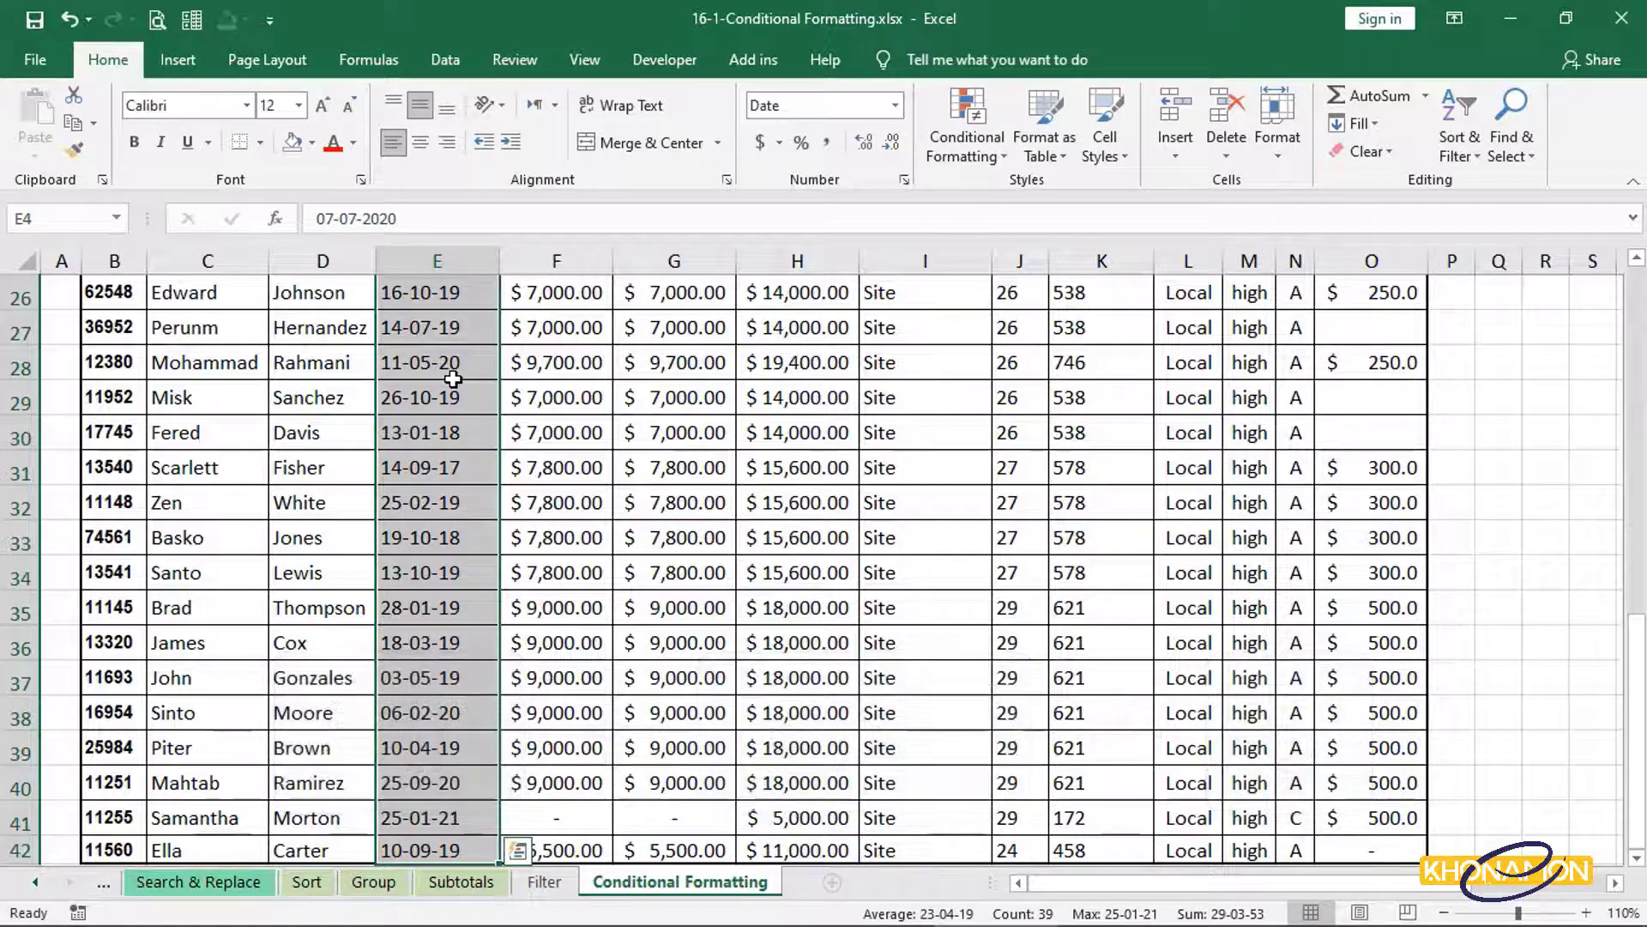
pyautogui.scroll(-3, 425, 388)
pyautogui.scroll(11, 425, 389)
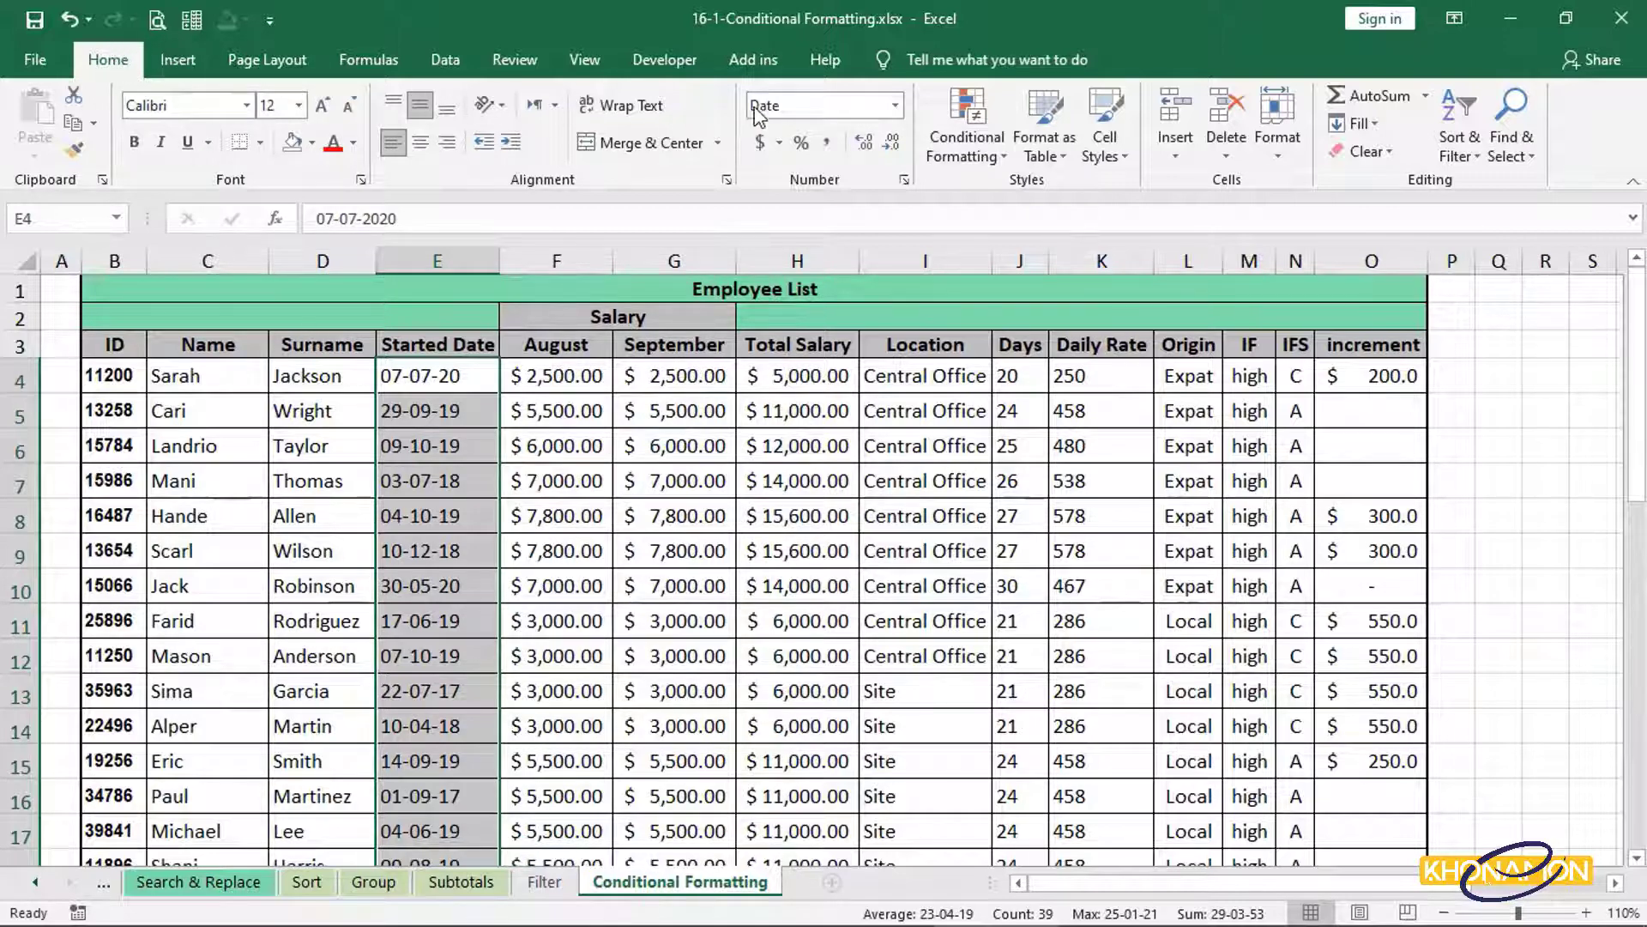
pyautogui.click(991, 156)
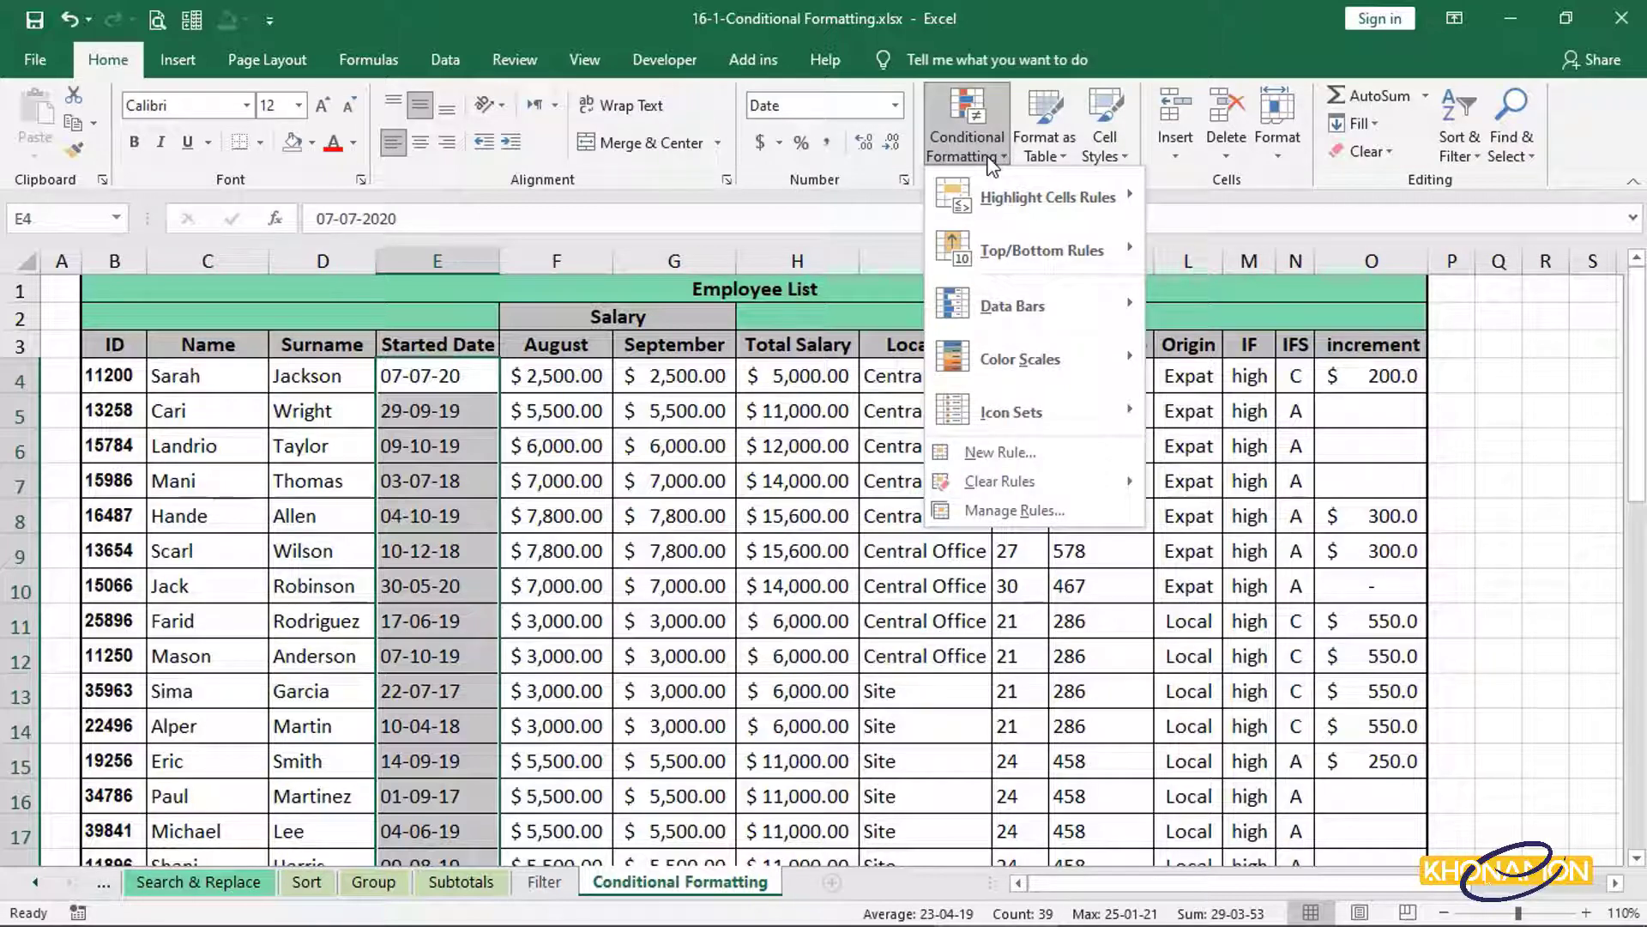
pyautogui.moveTo(1008, 206)
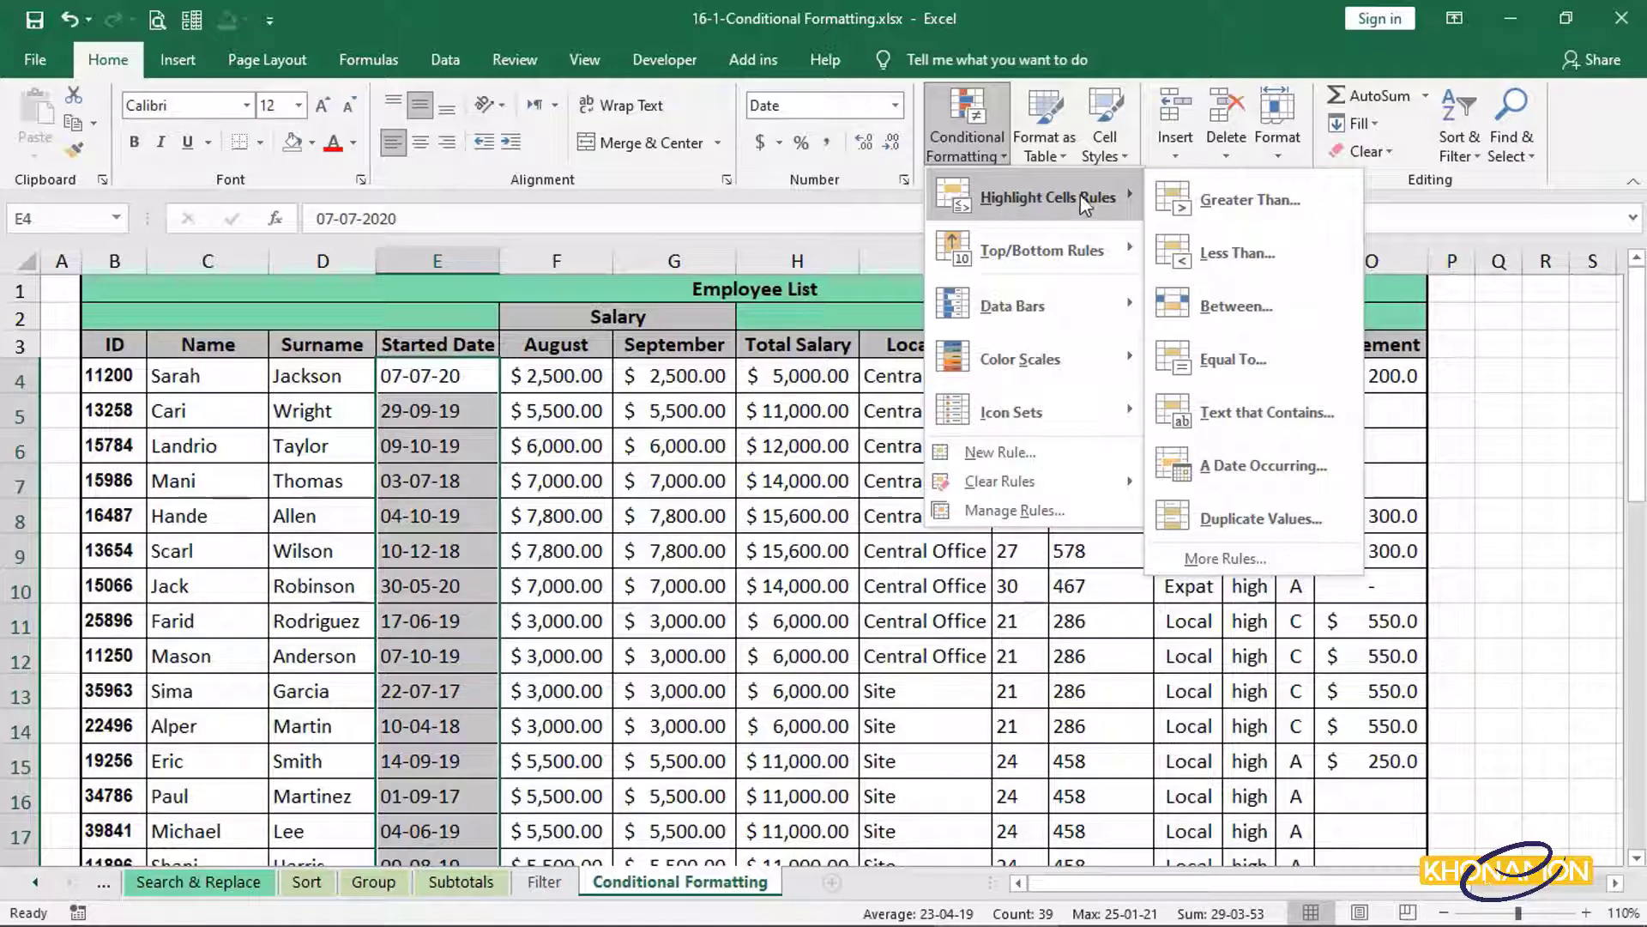
pyautogui.click(1214, 199)
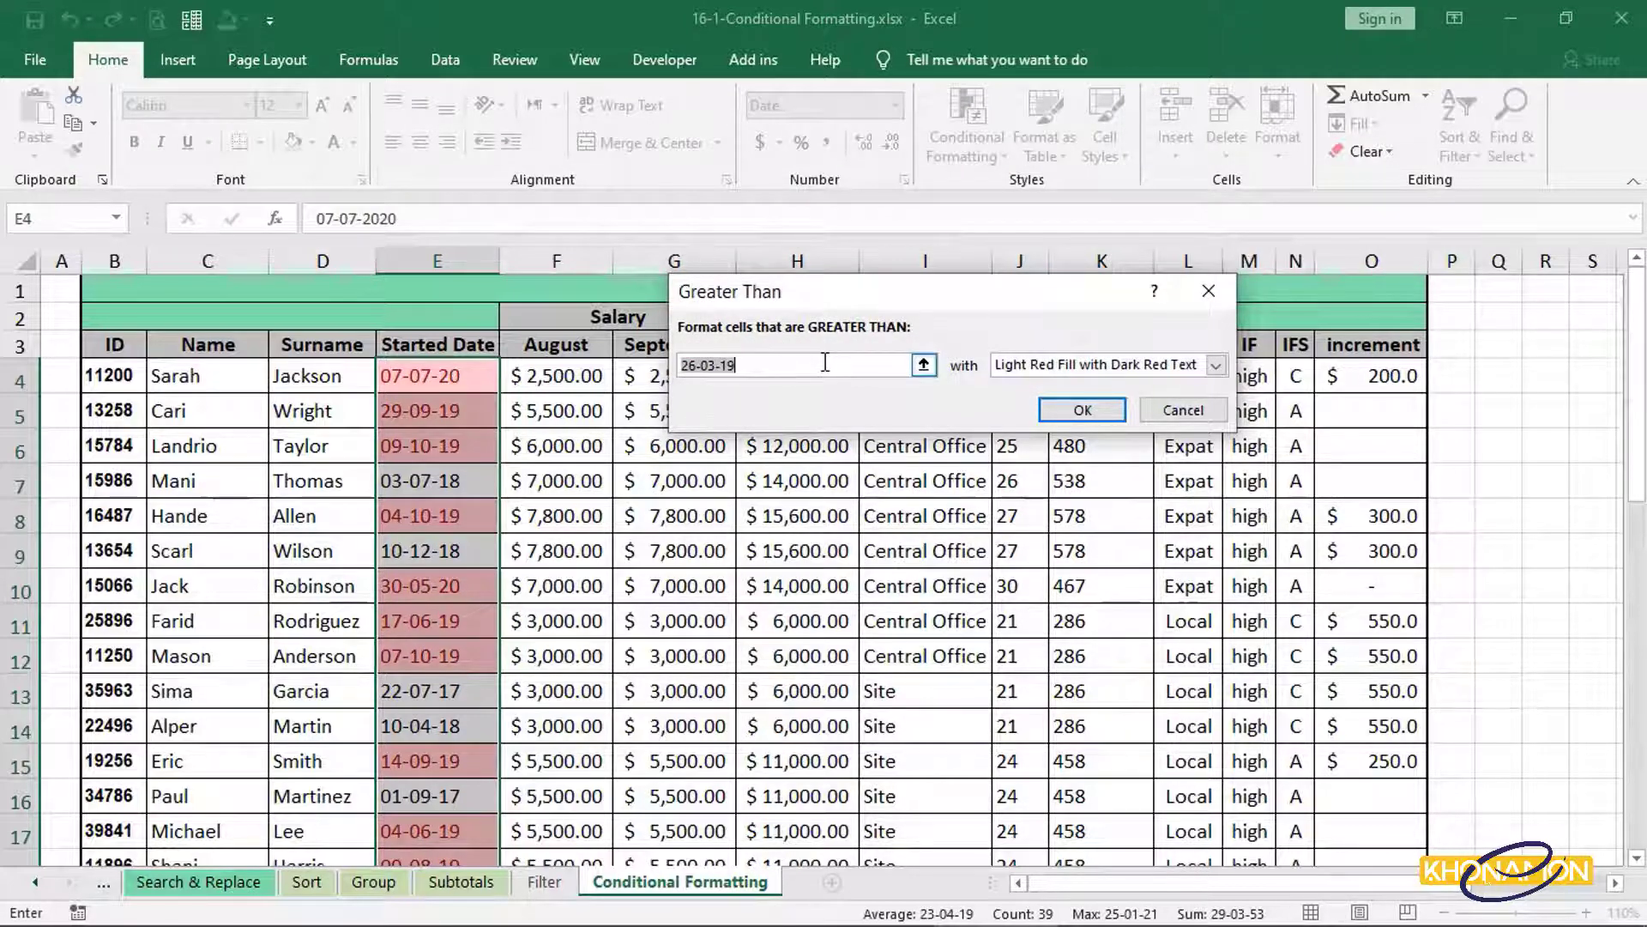
pyautogui.scroll(-4, 479, 536)
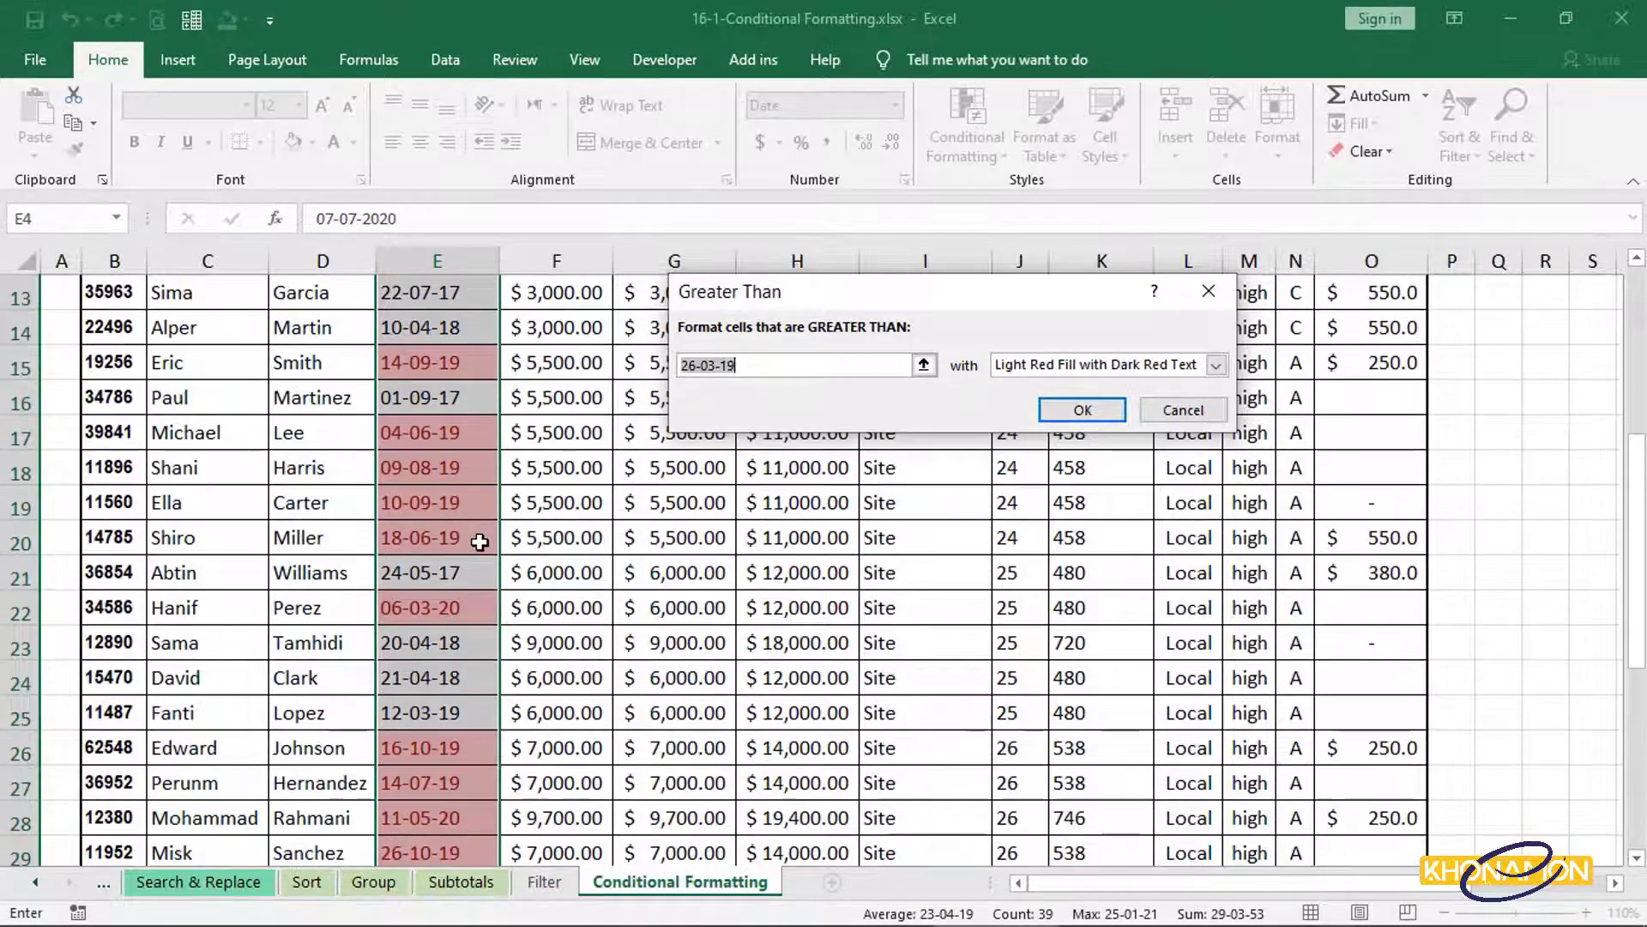
pyautogui.scroll(-3, 478, 541)
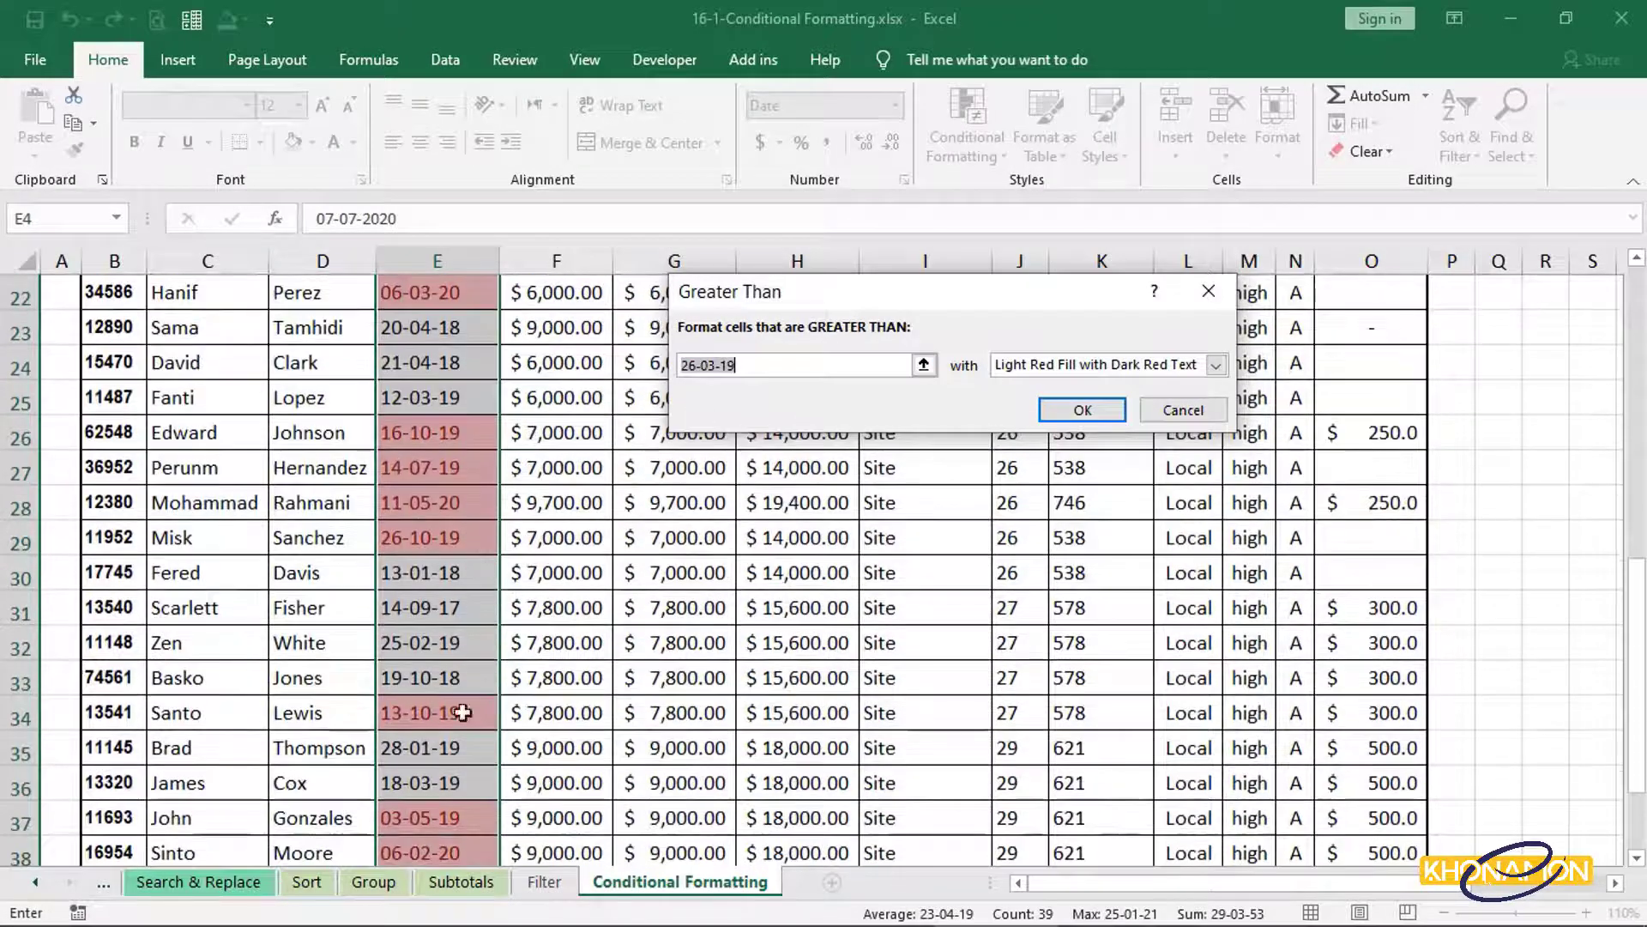
pyautogui.click(473, 783)
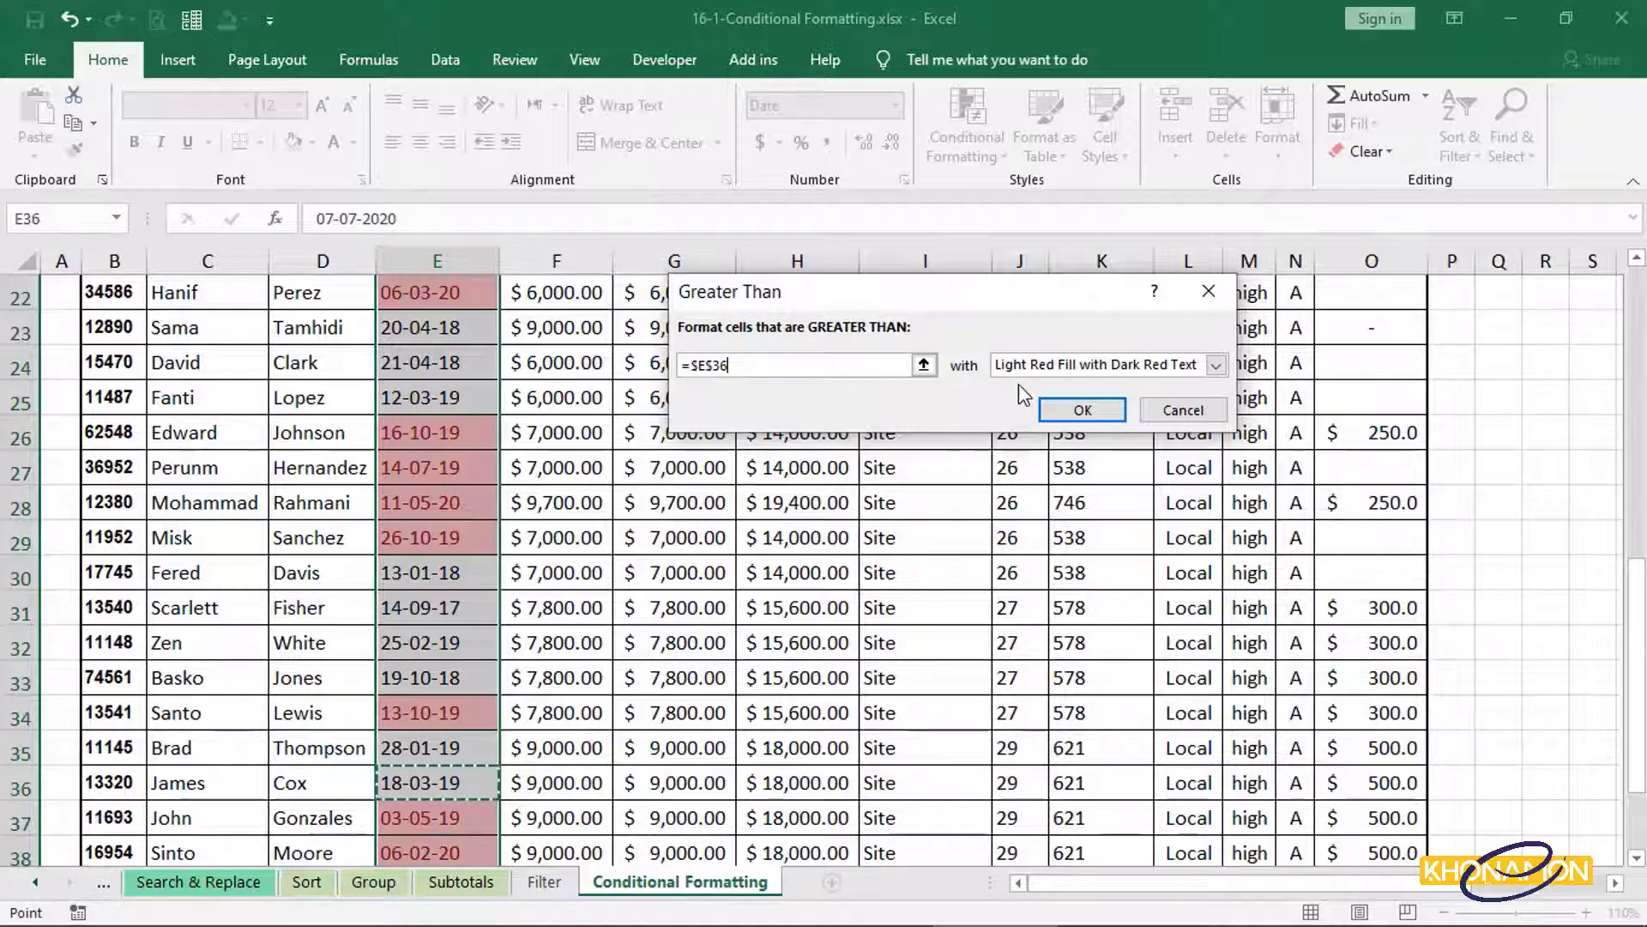
# Give the Greater Than rule a custom format with a light green fill and apply it to the started dates.
pyautogui.click(1216, 364)
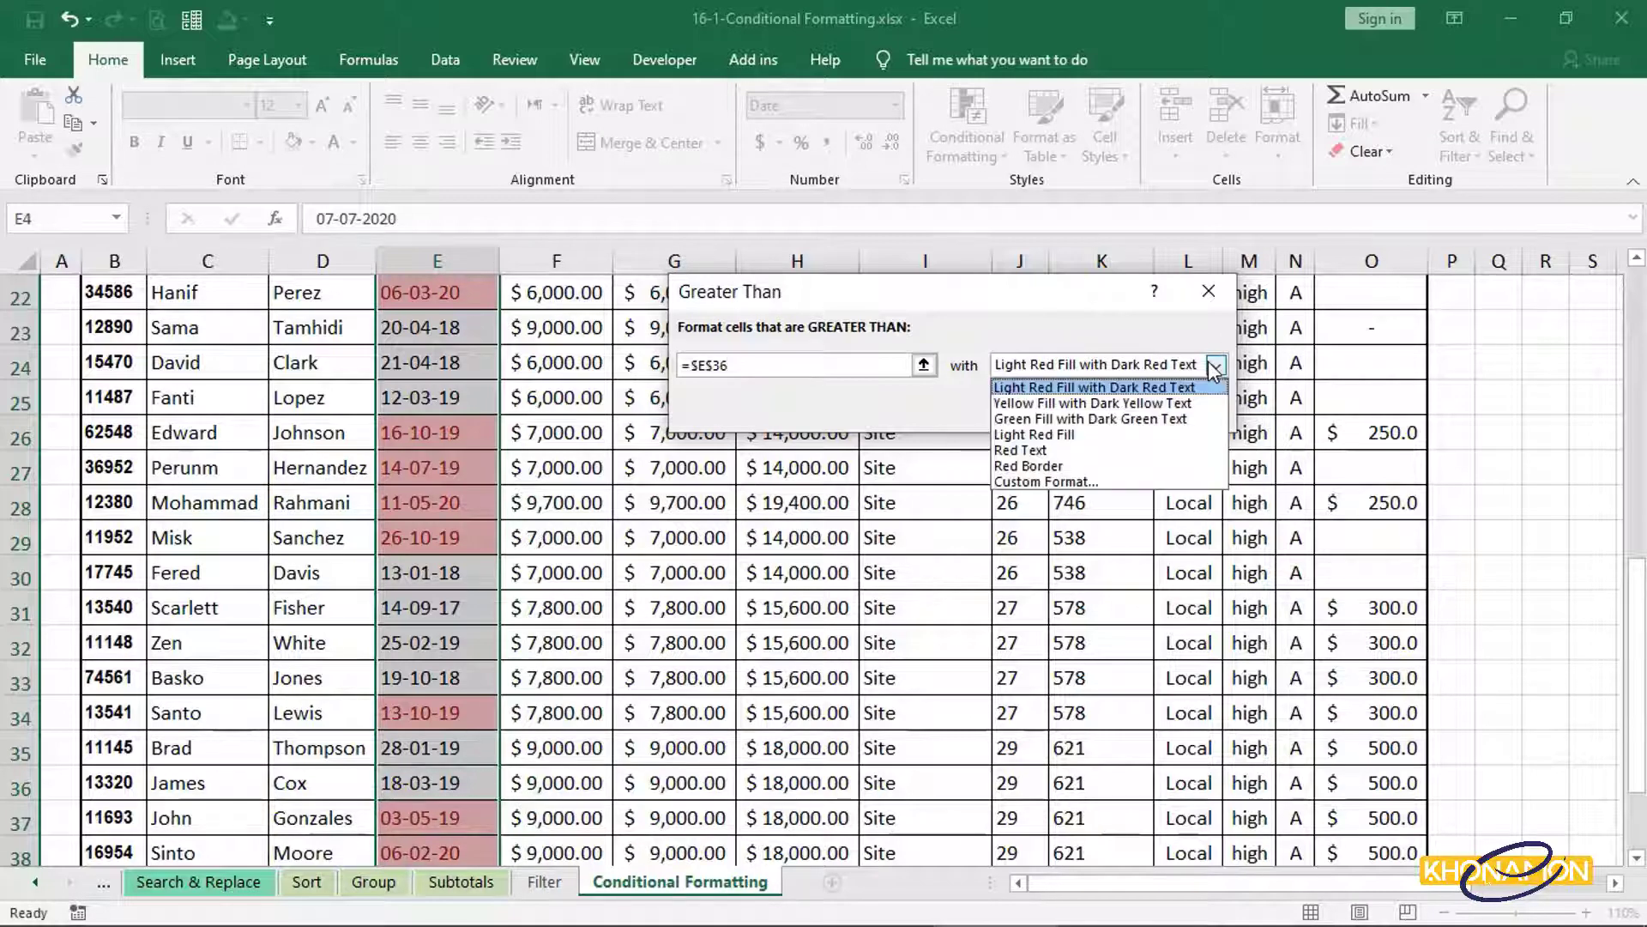
pyautogui.click(1193, 480)
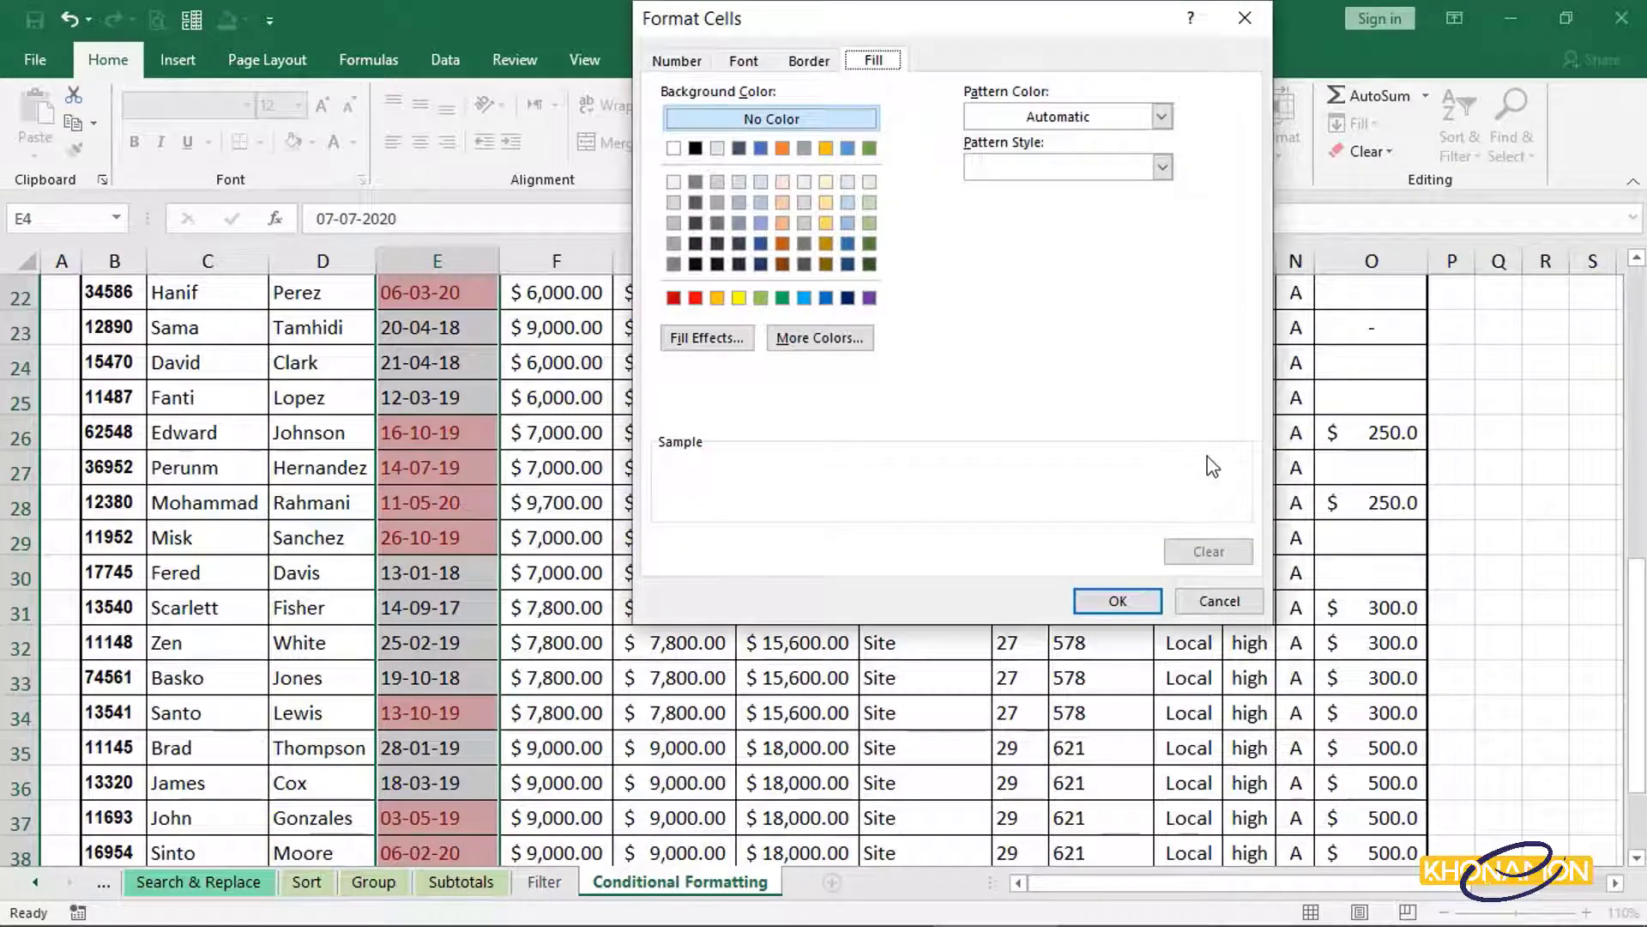
pyautogui.click(685, 62)
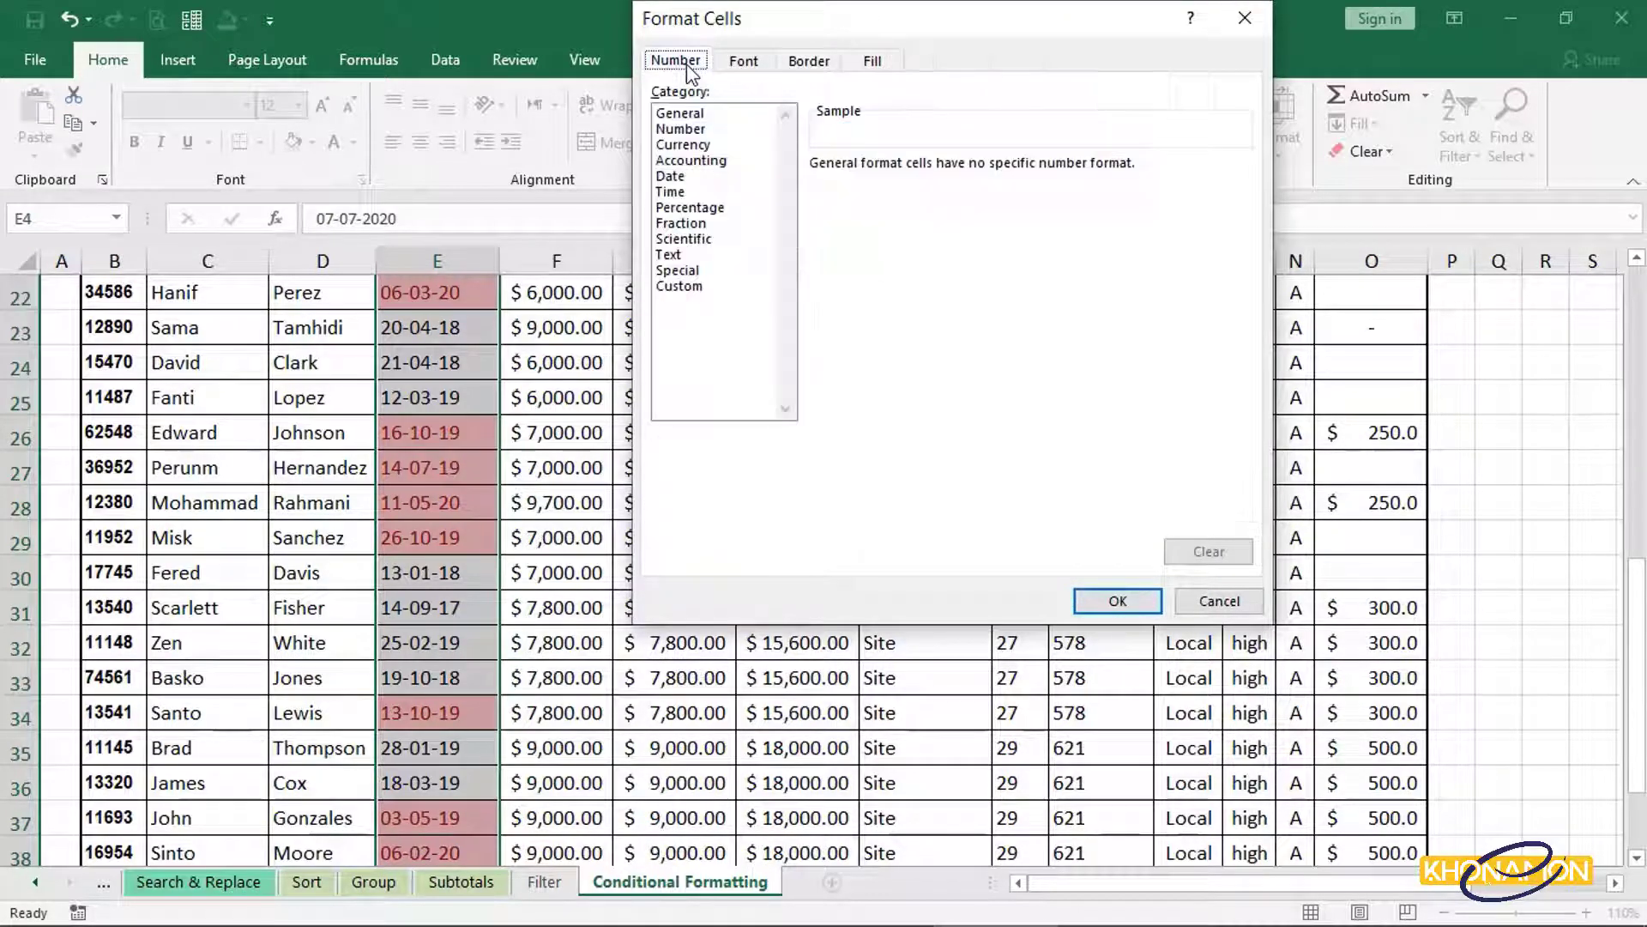
pyautogui.click(734, 69)
pyautogui.click(804, 67)
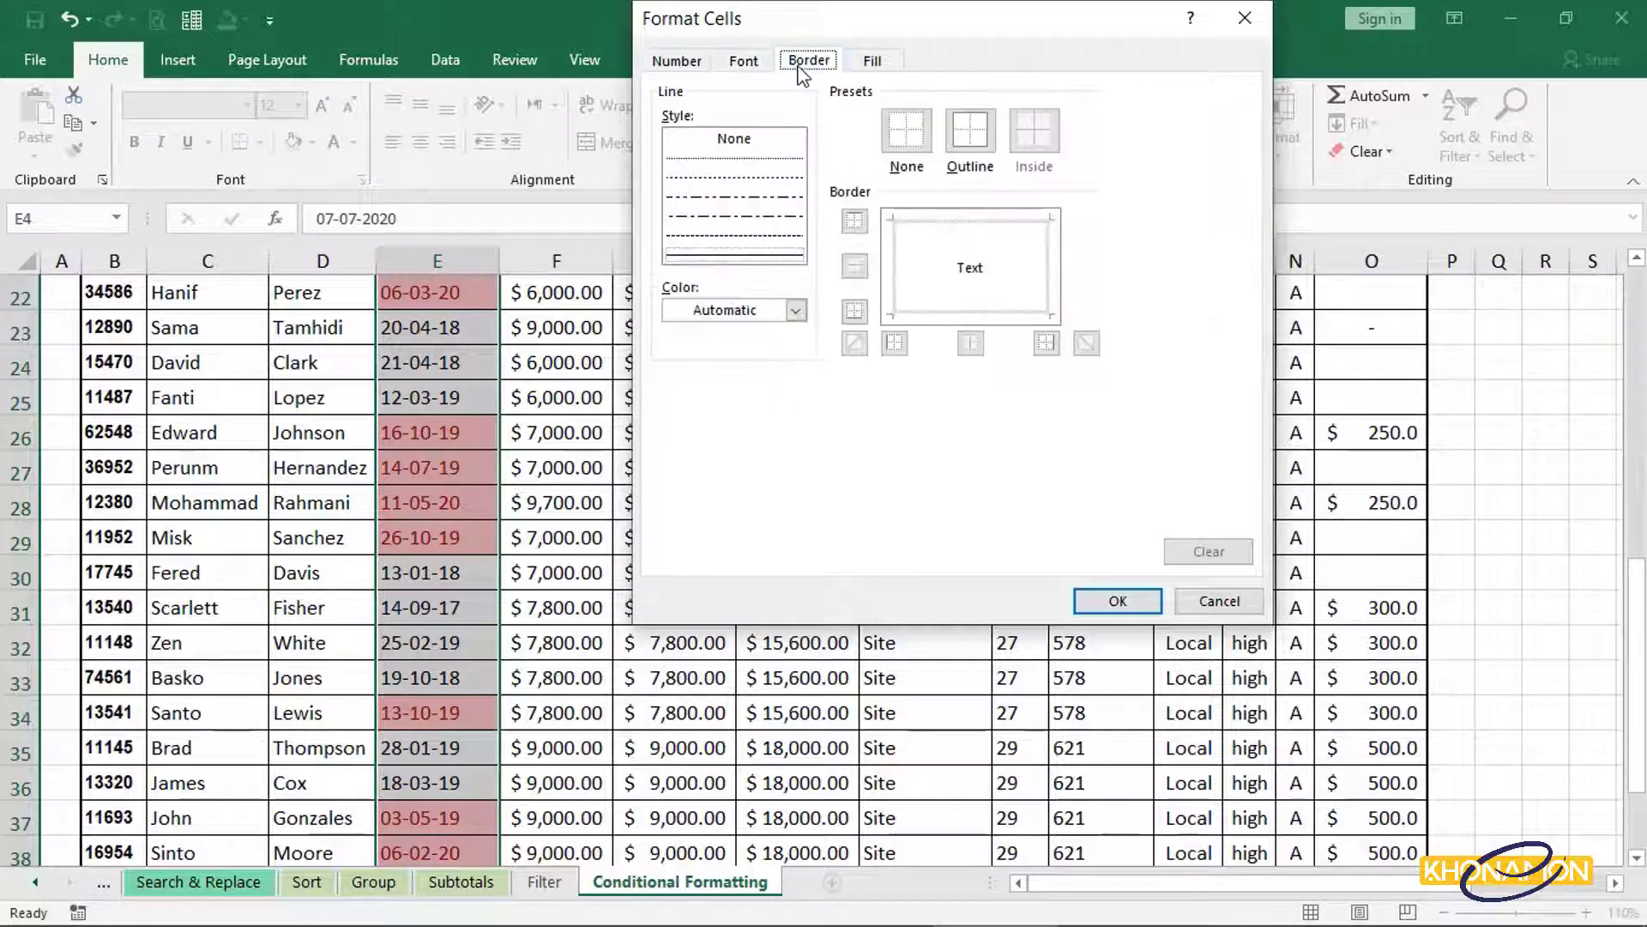
pyautogui.click(871, 62)
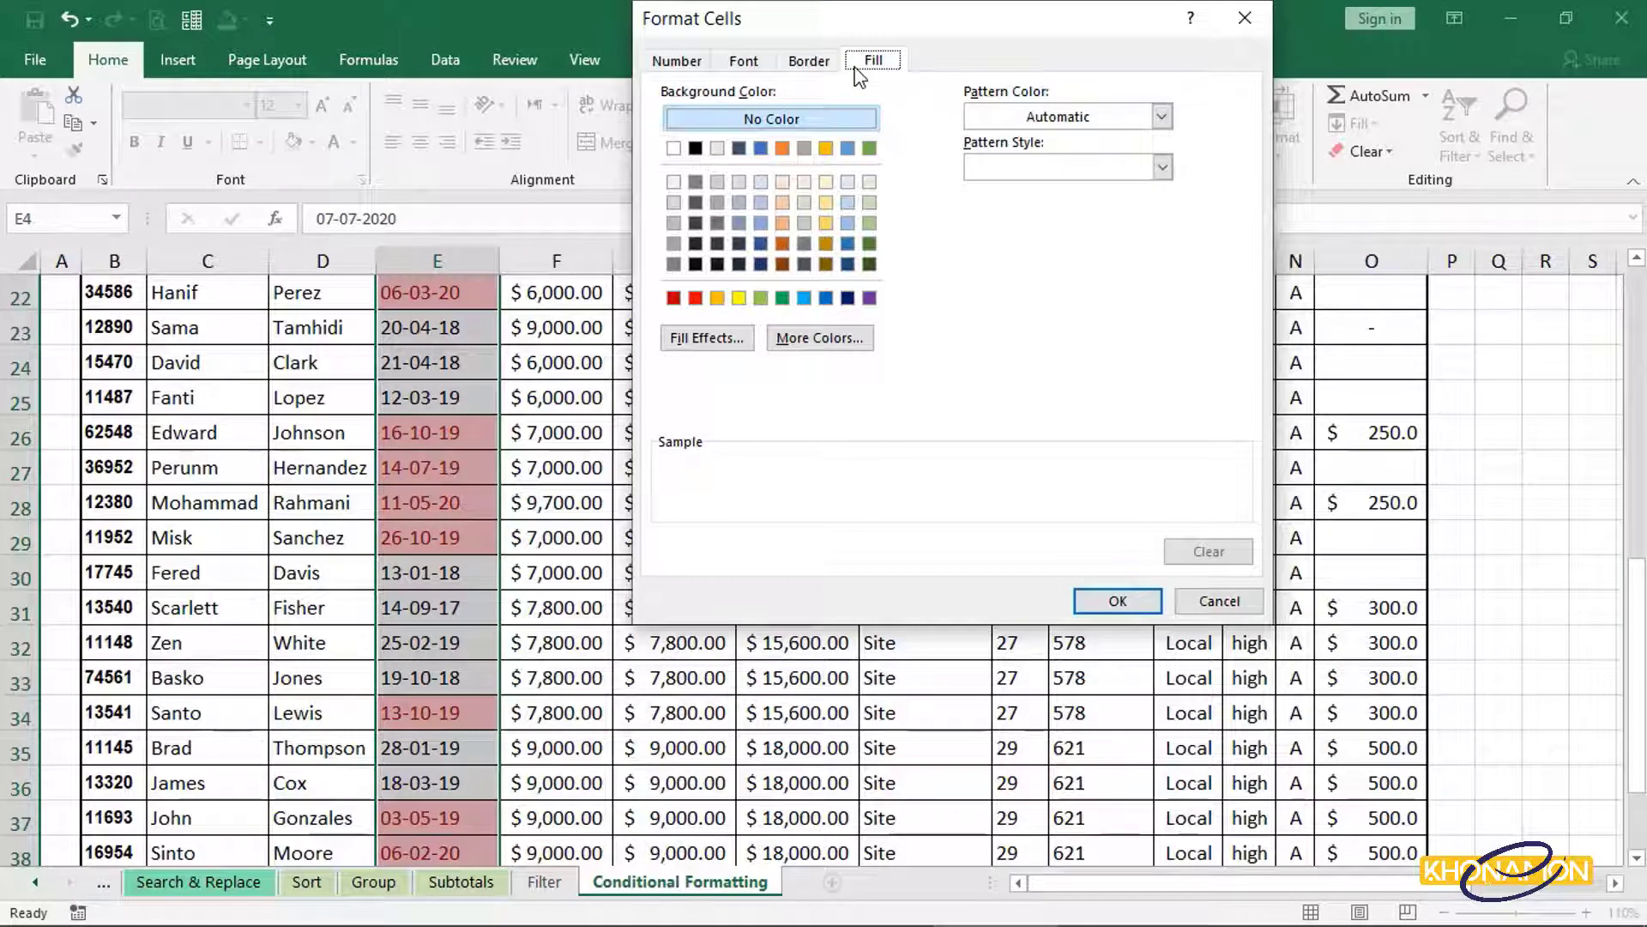
pyautogui.click(761, 298)
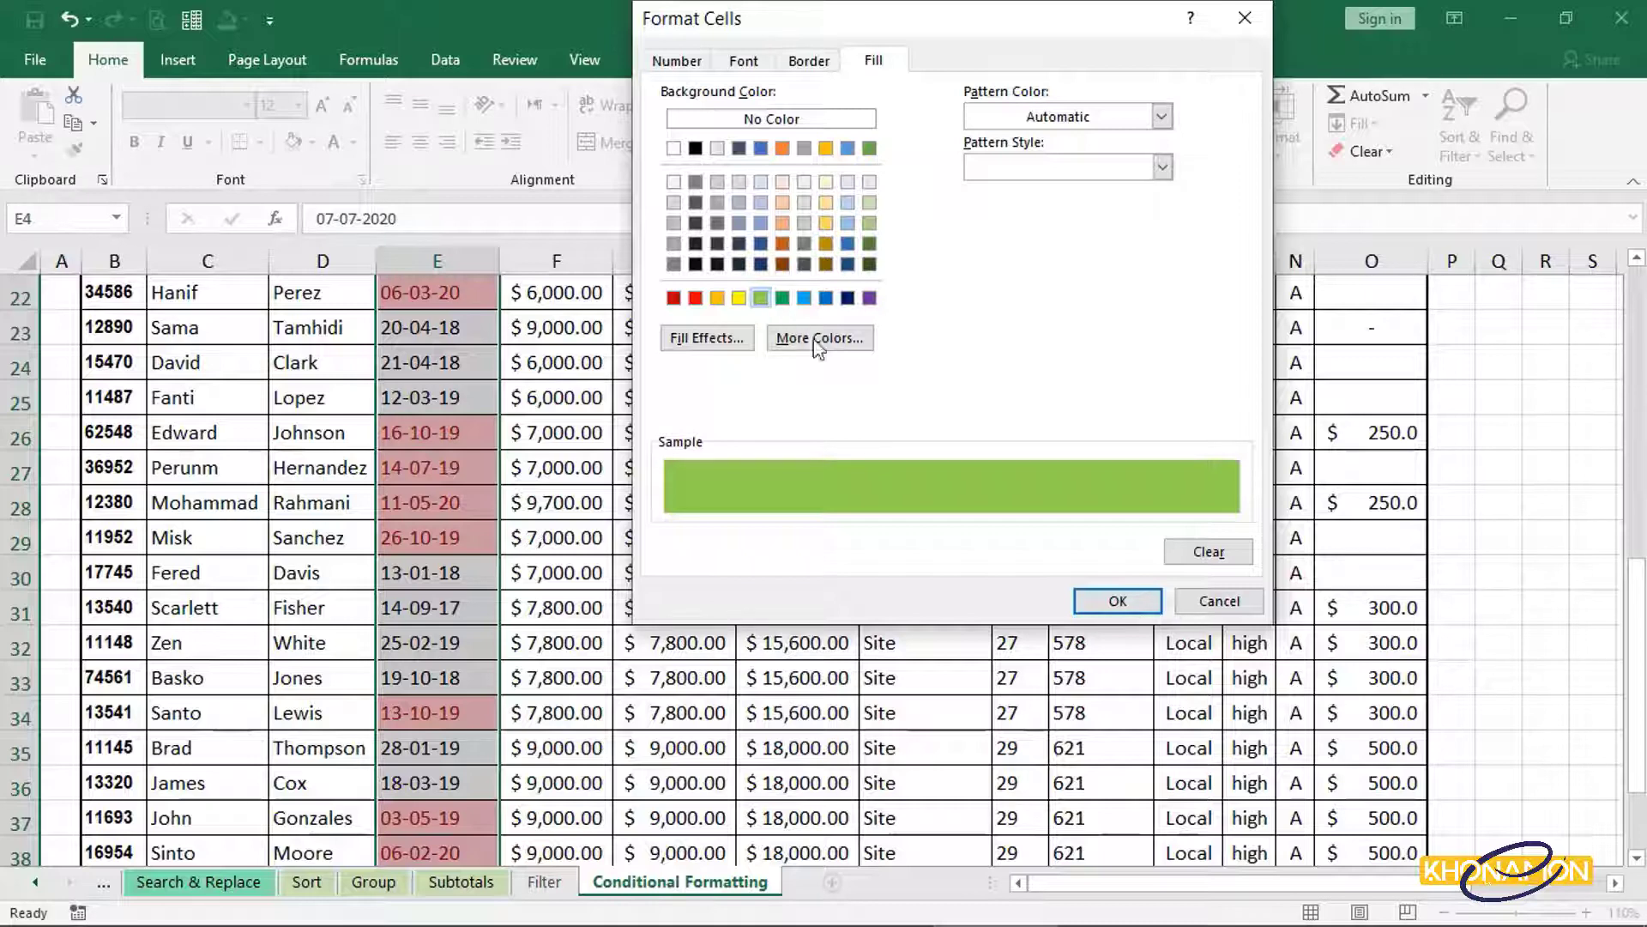
pyautogui.click(1127, 601)
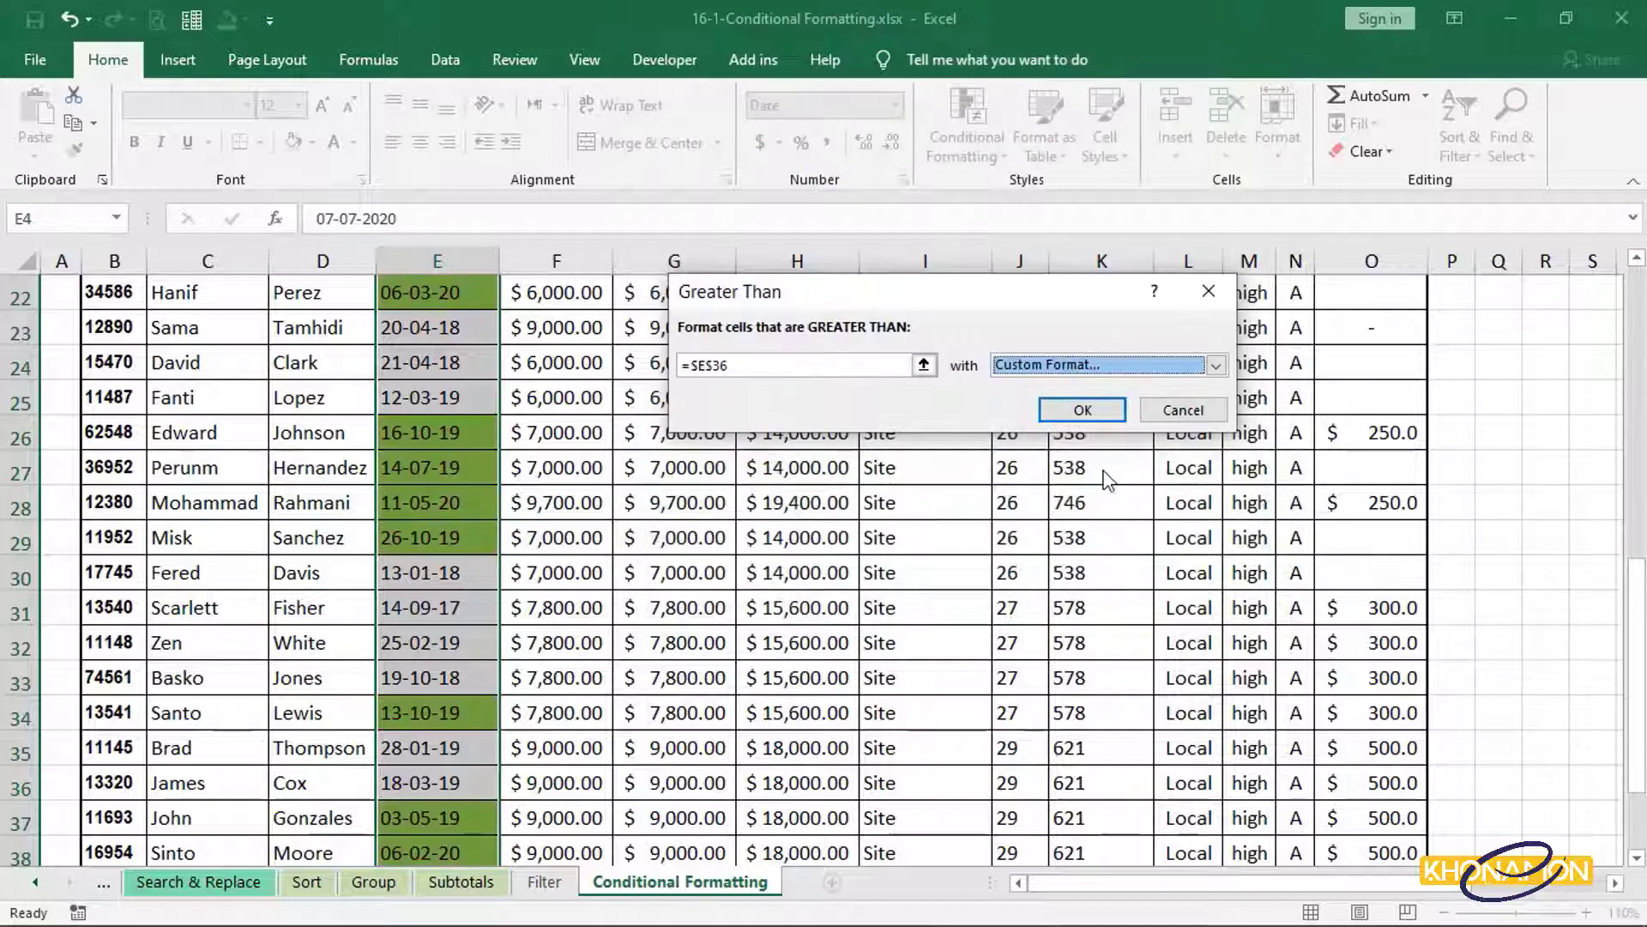
pyautogui.click(1095, 412)
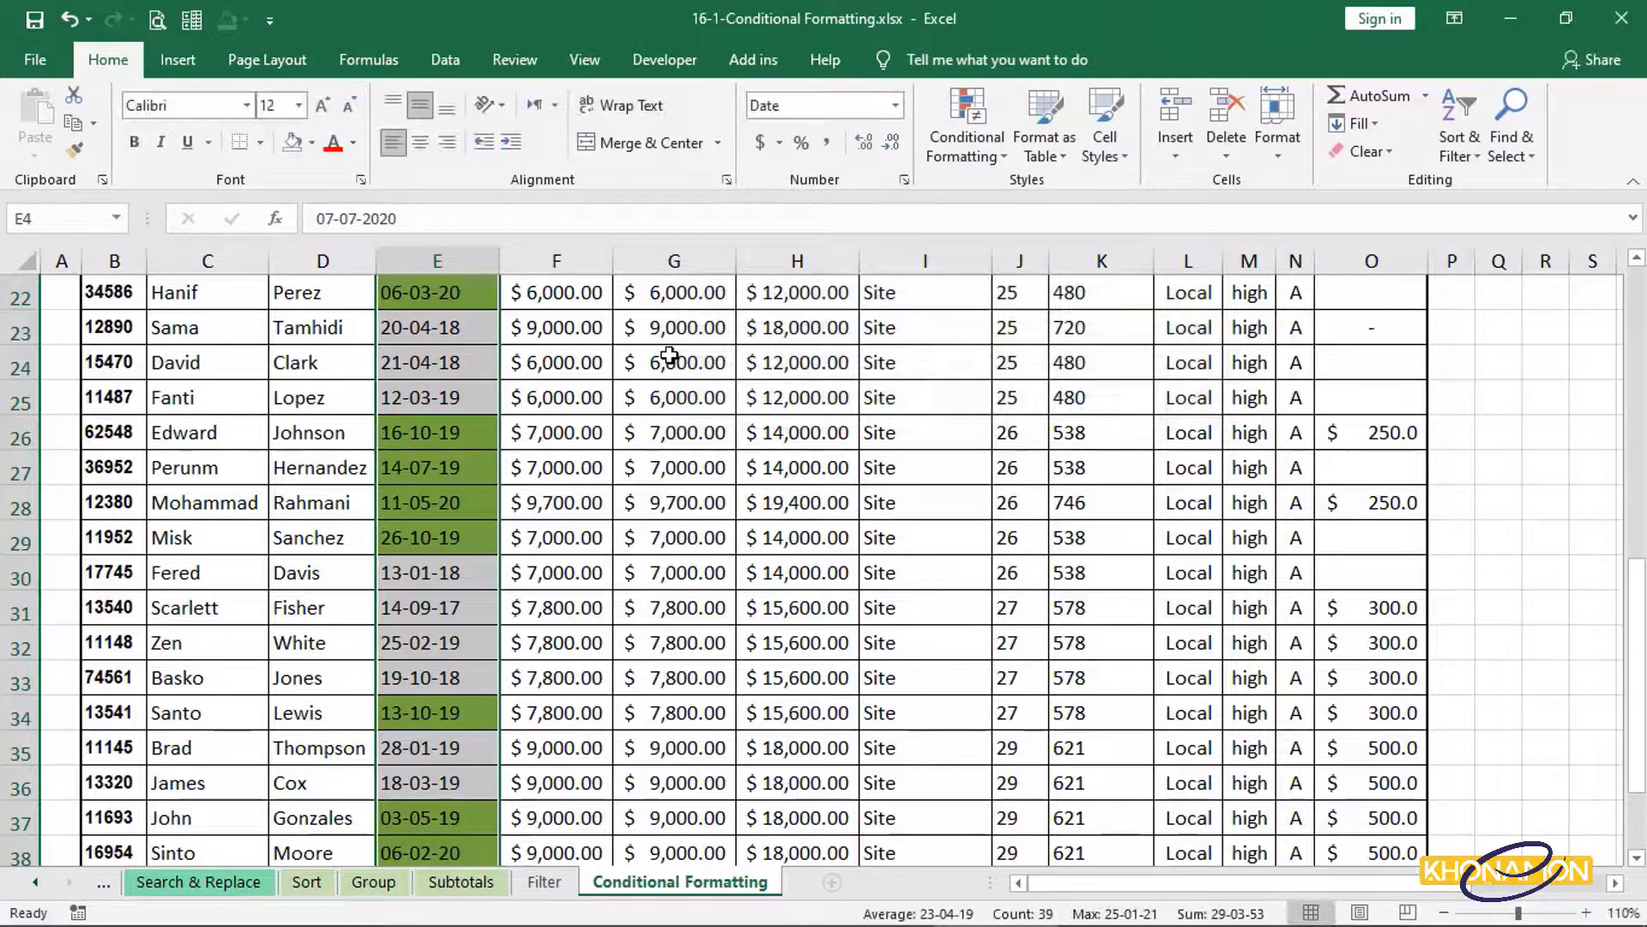
pyautogui.scroll(7, 670, 358)
pyautogui.click(559, 376)
# Start an A Date Occurring highlight rule for the Started Date cells E4:E42.
pyautogui.scroll(-11, 573, 415)
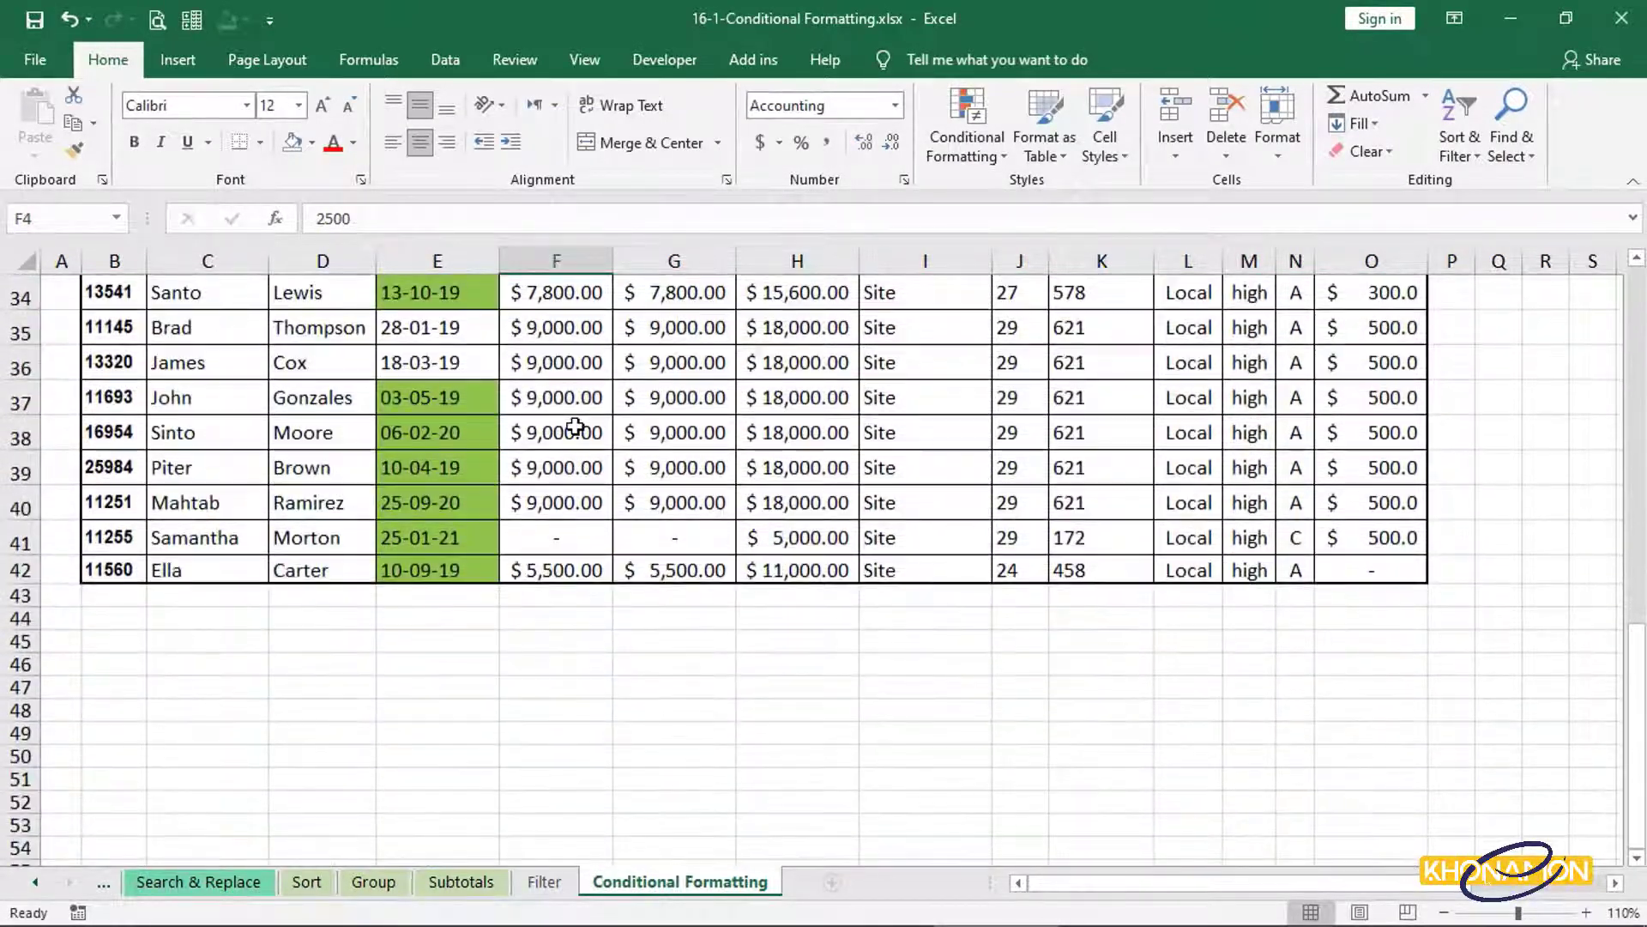
pyautogui.scroll(9, 574, 425)
pyautogui.scroll(2, 575, 427)
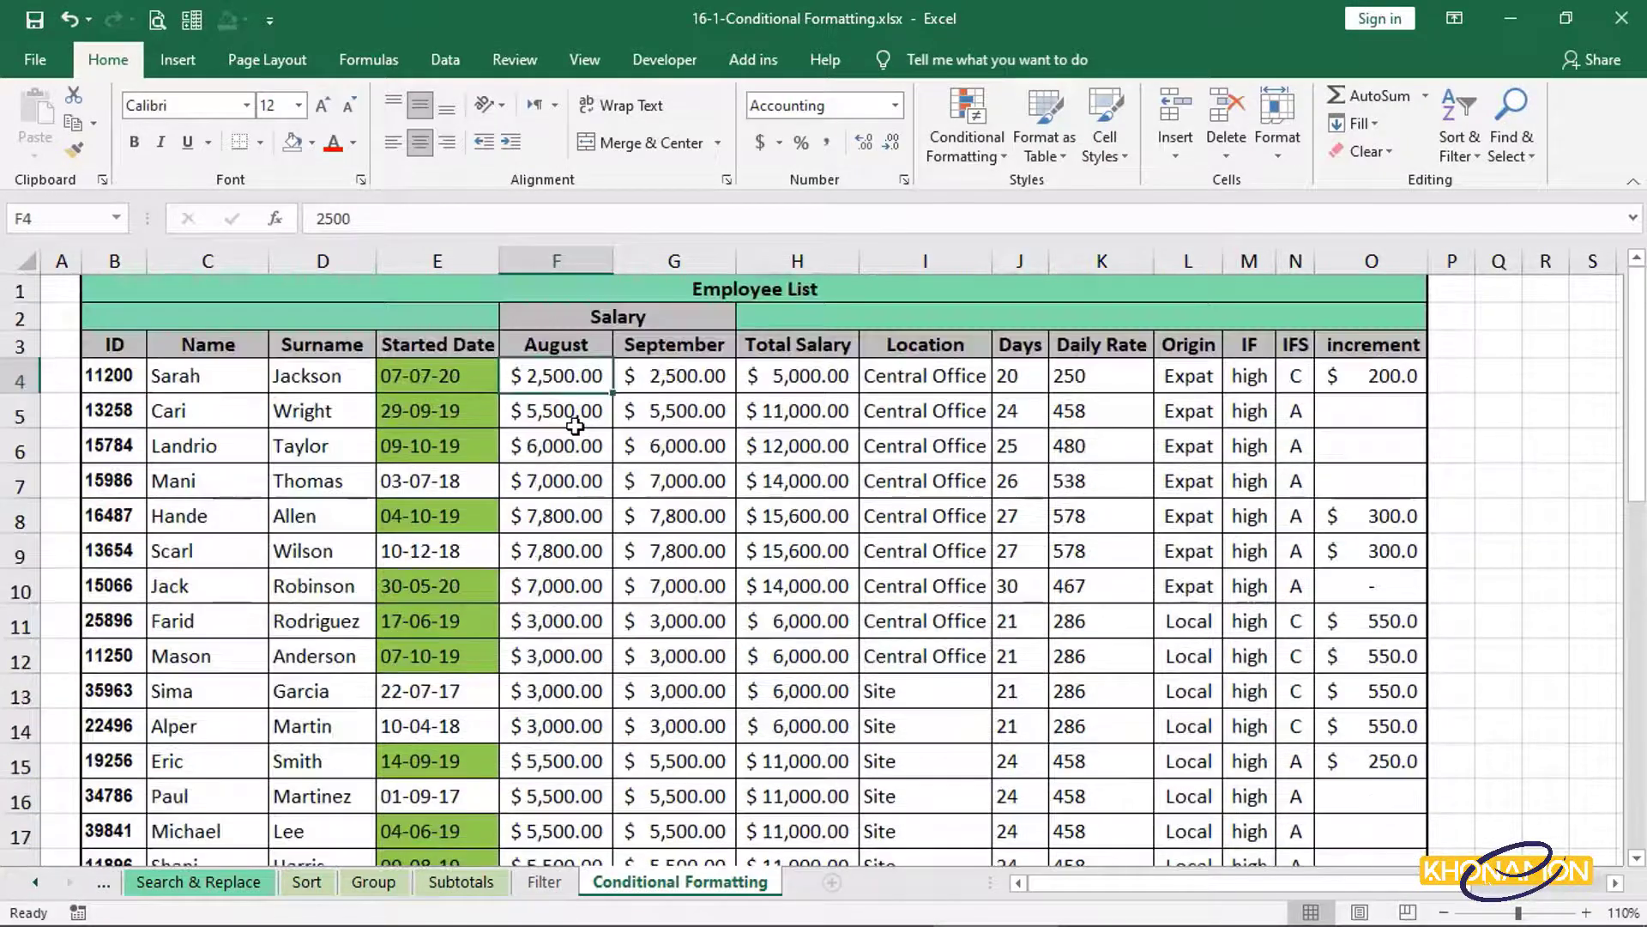
pyautogui.click(488, 387)
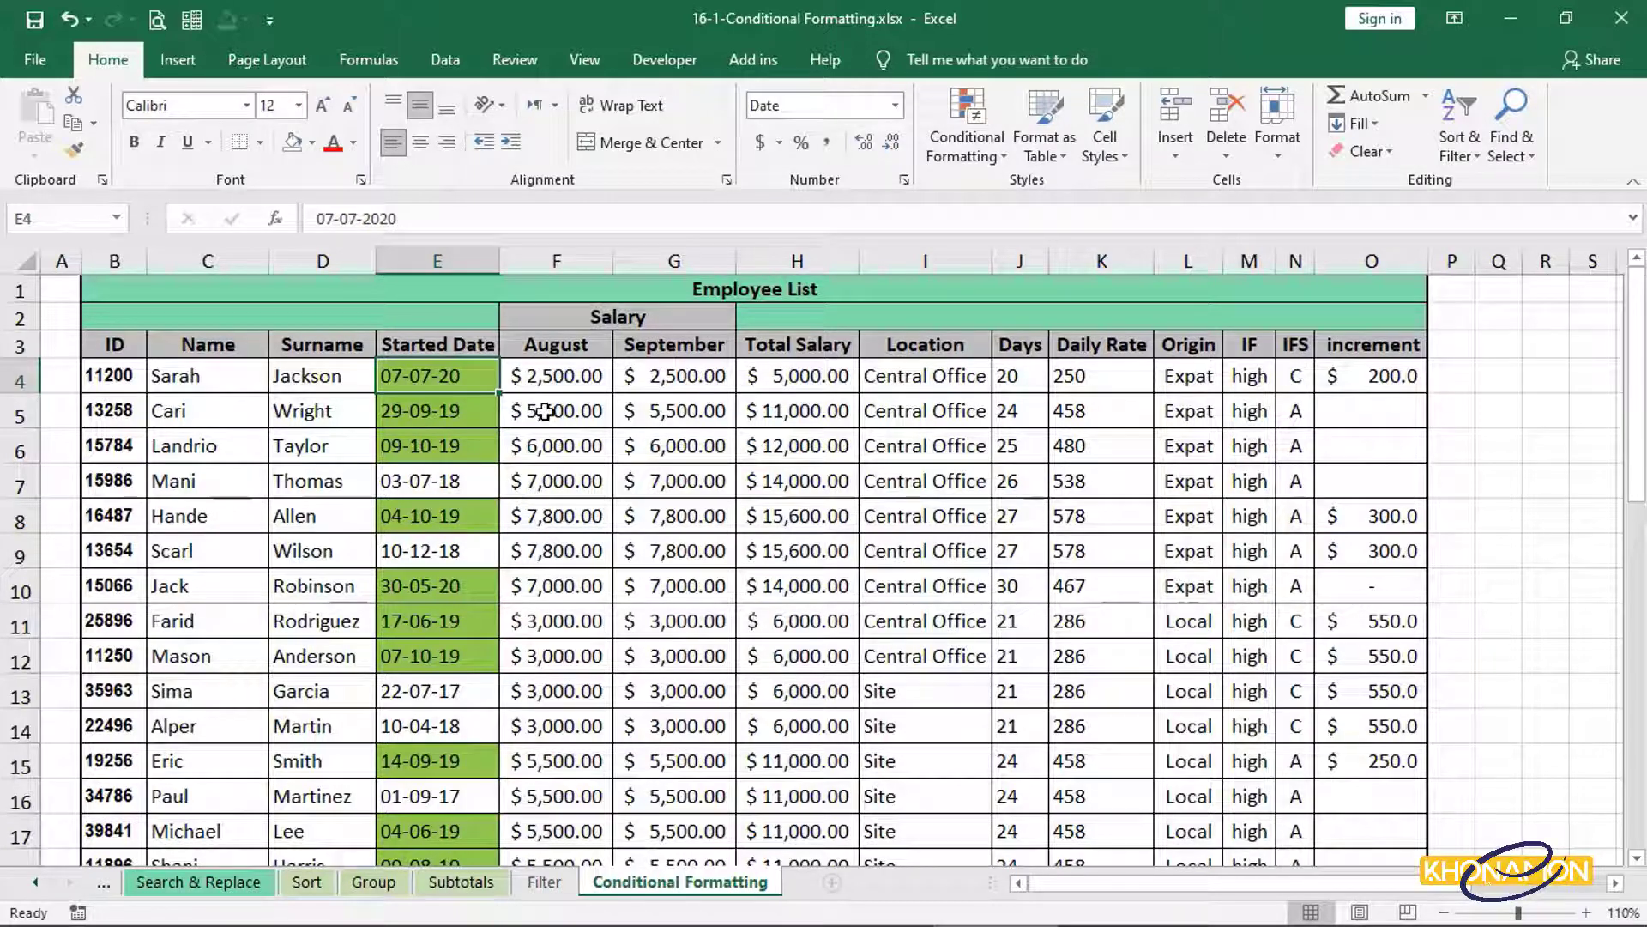
pyautogui.hotkey('ctrl', 'shift', 'Down')
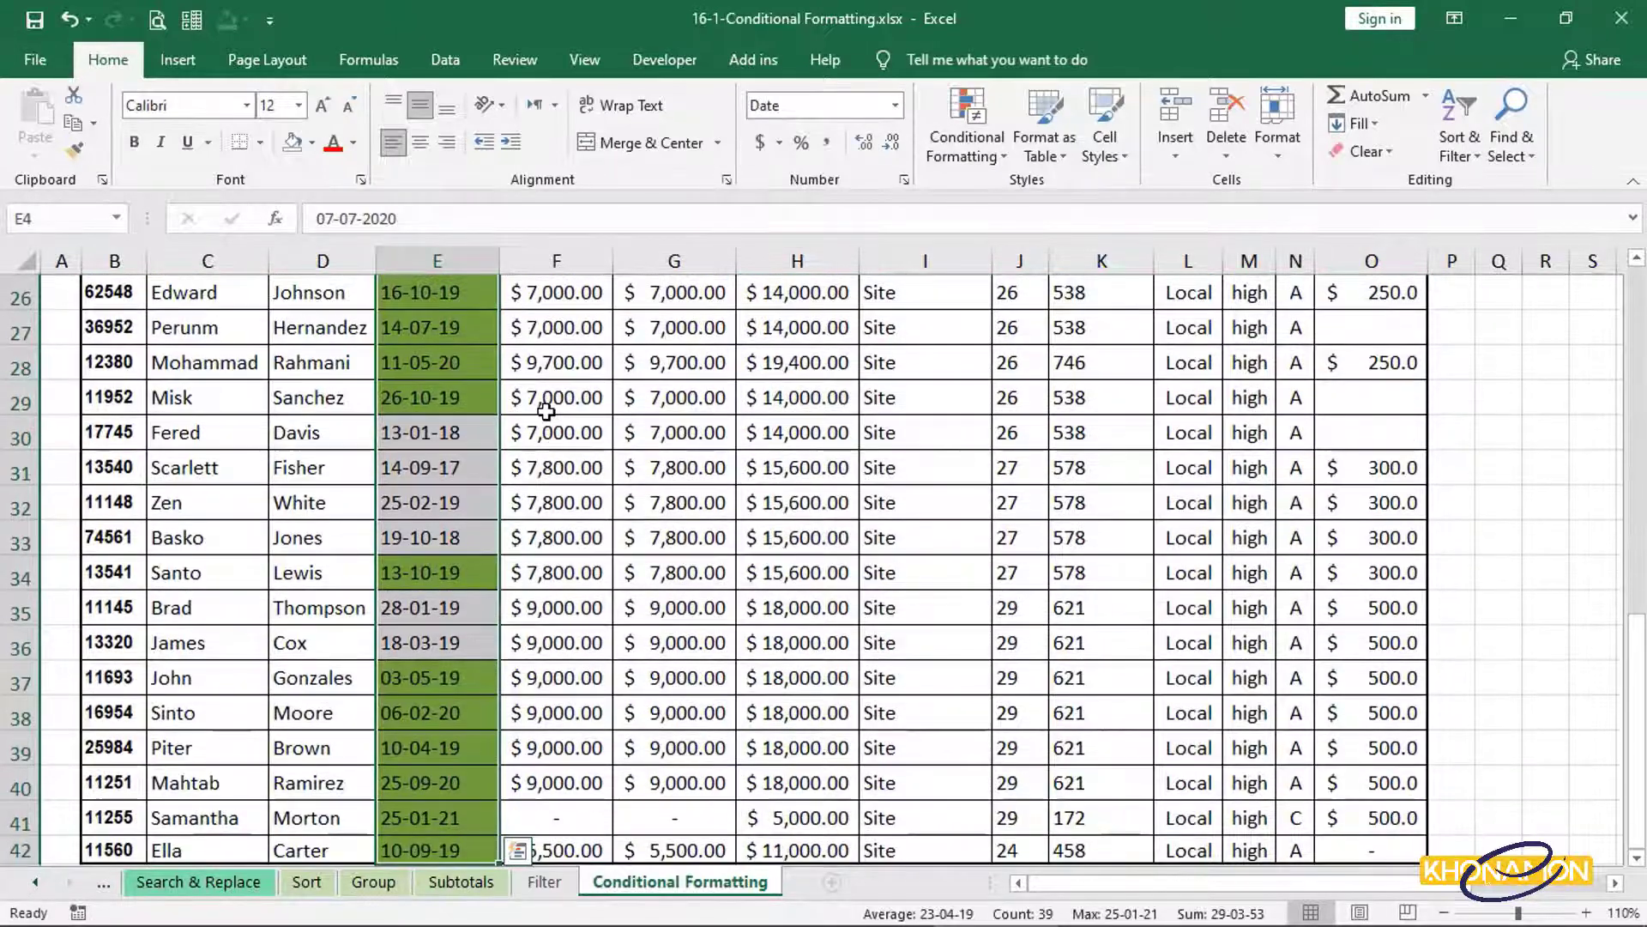
pyautogui.click(966, 137)
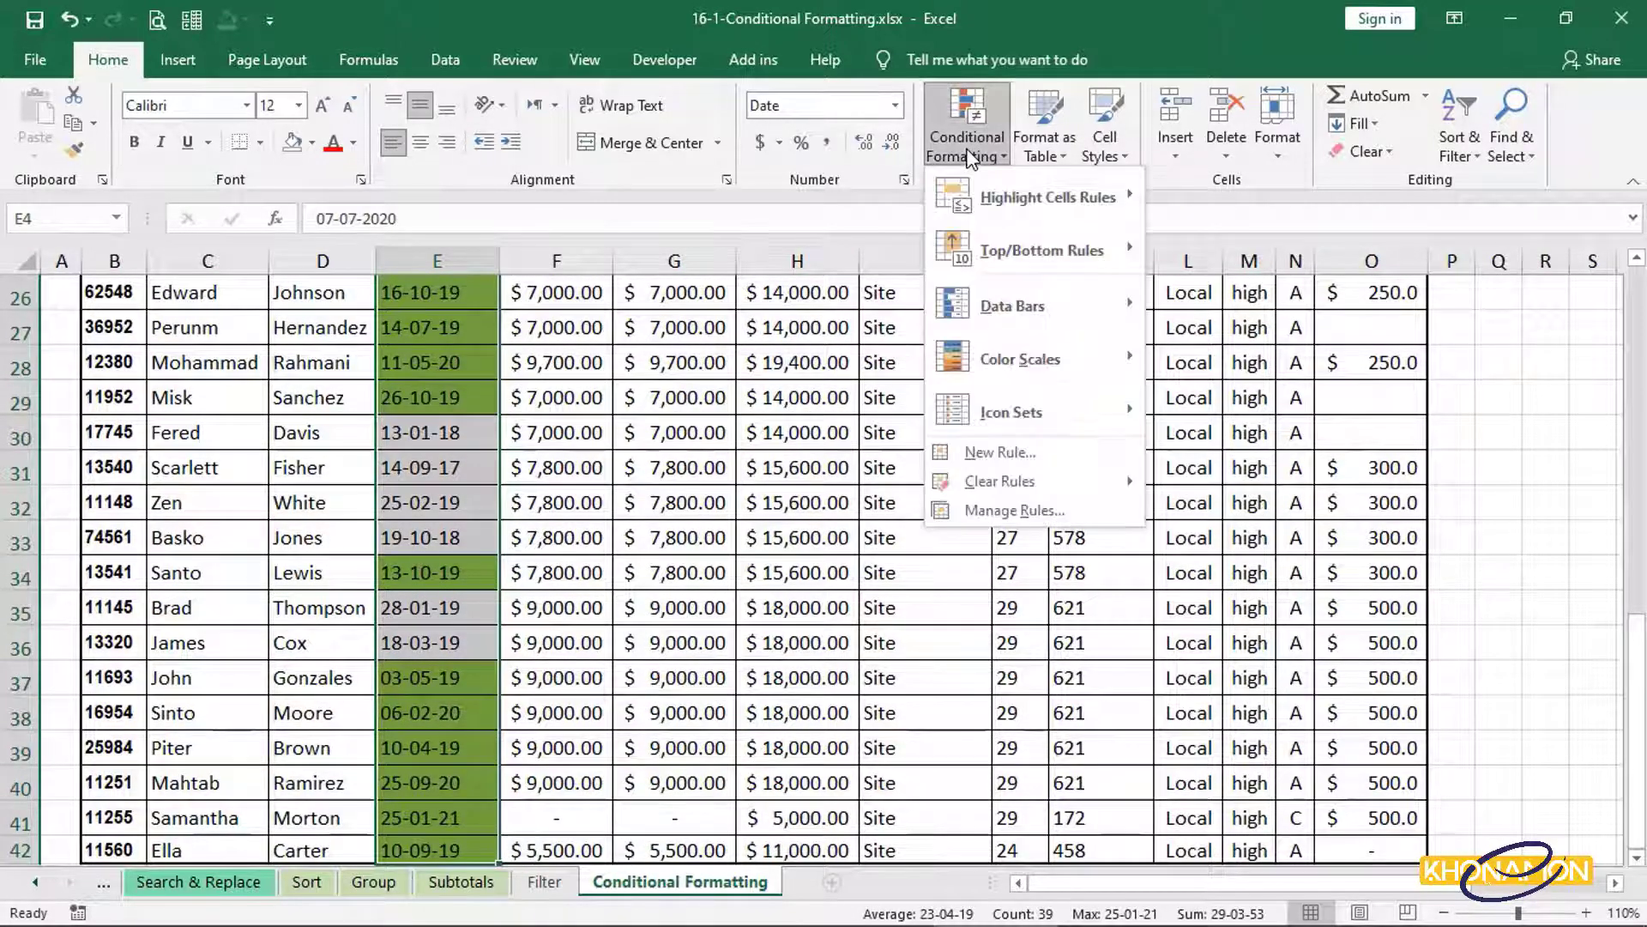
pyautogui.moveTo(971, 186)
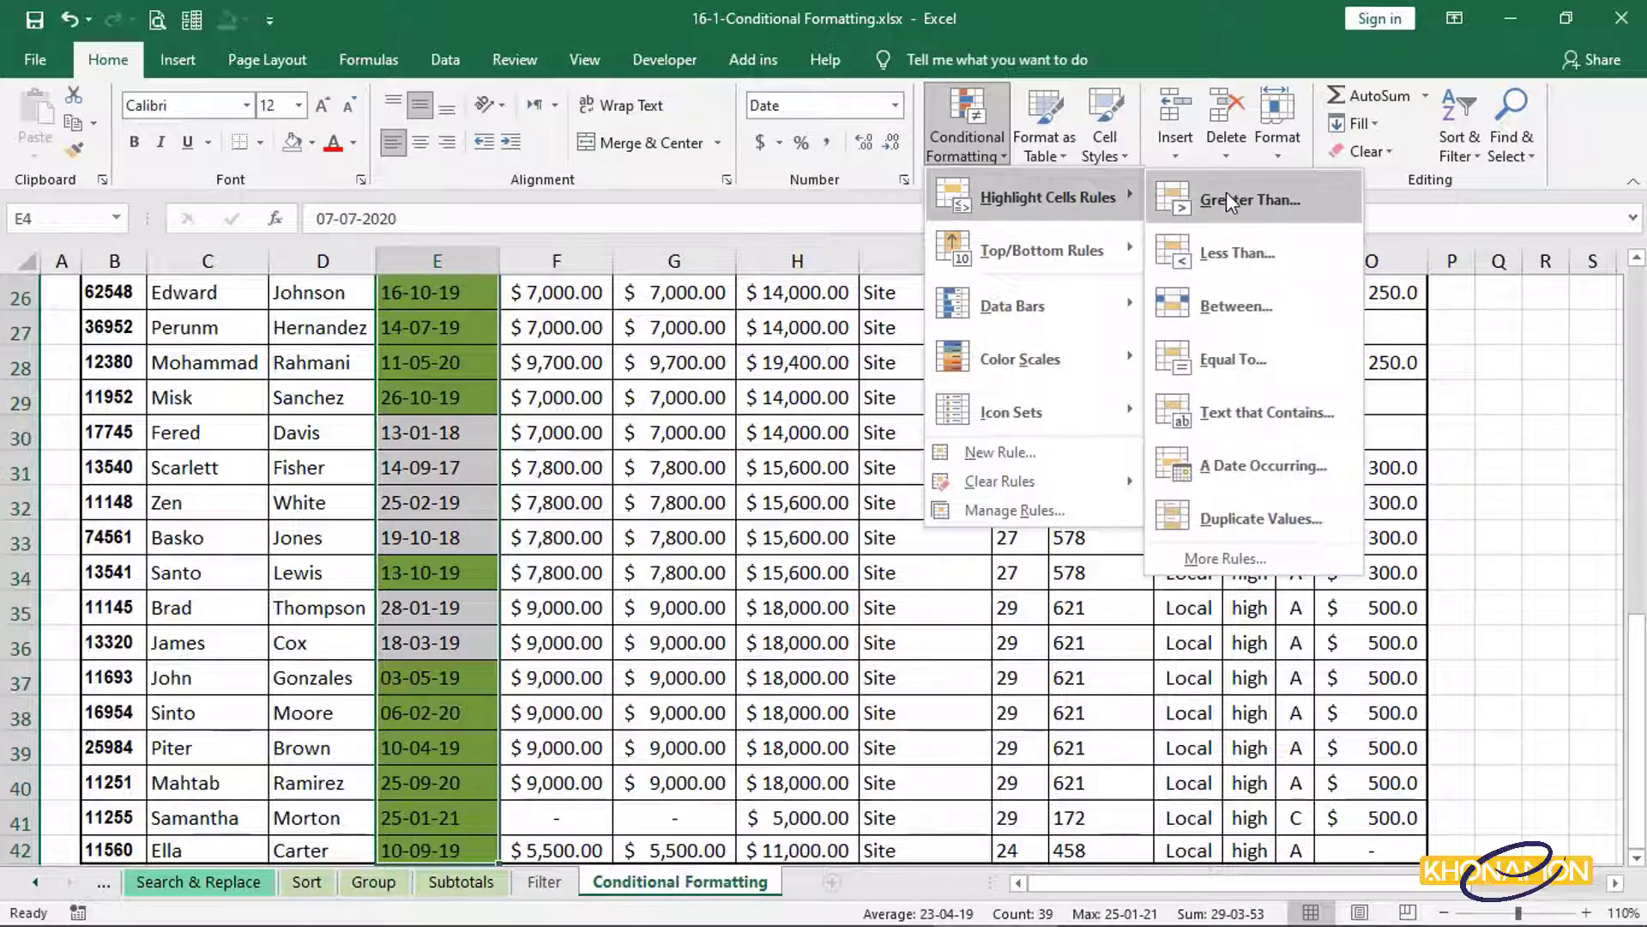
pyautogui.click(1290, 462)
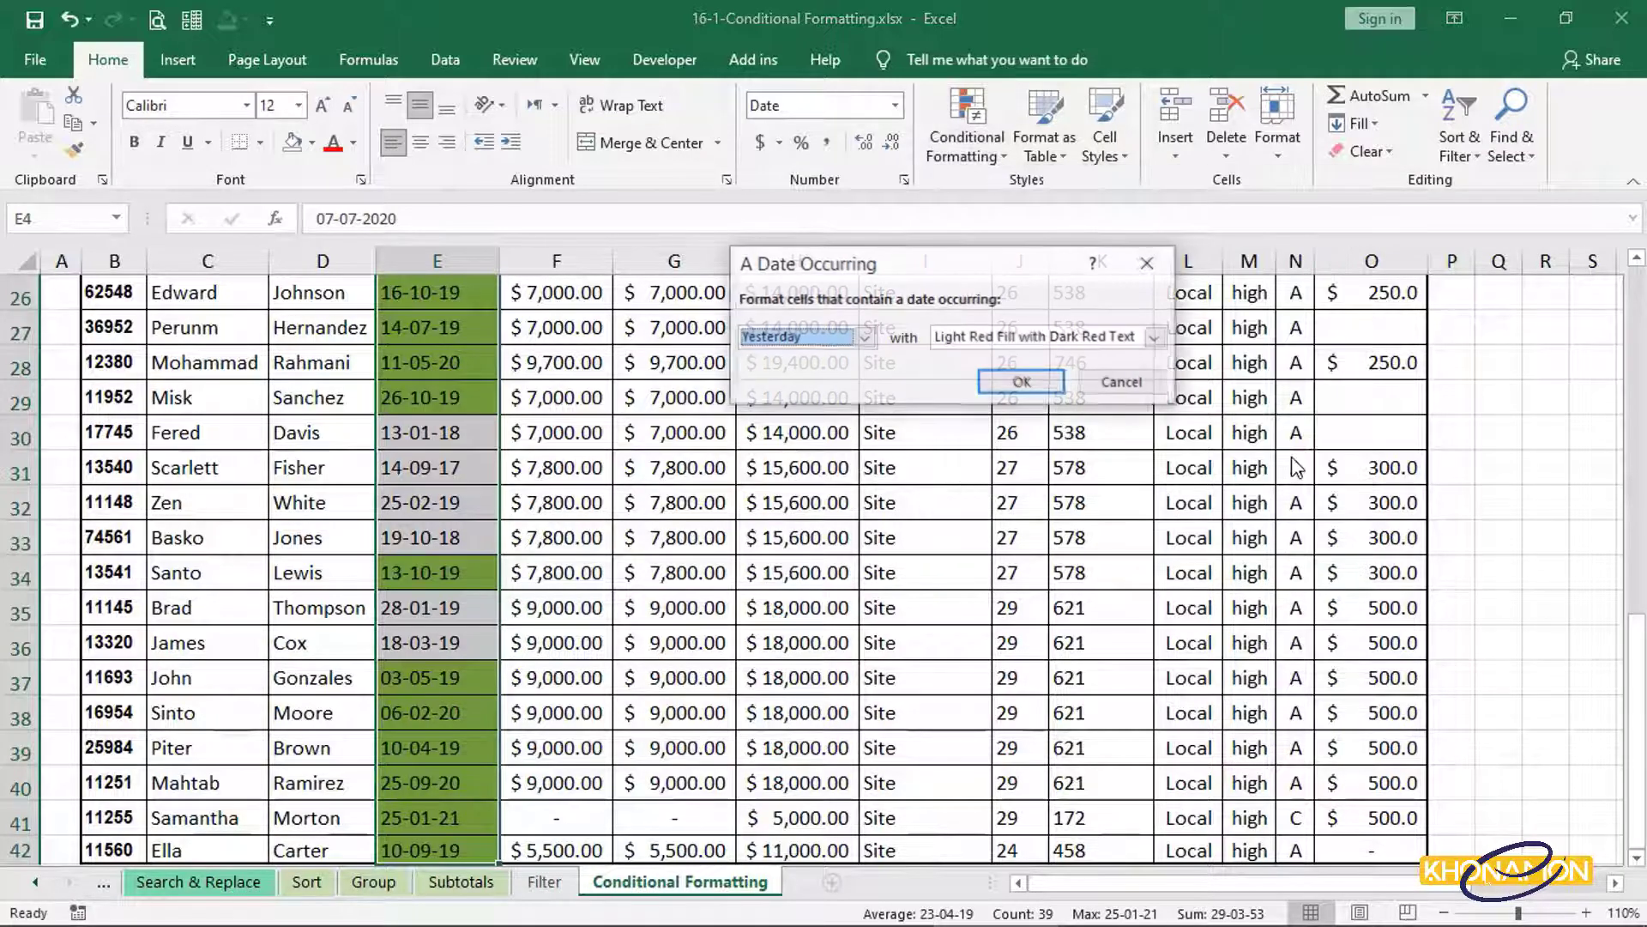
# Set the date rule to Last month with Light Red Fill with Dark Red Text and apply it.
pyautogui.click(865, 337)
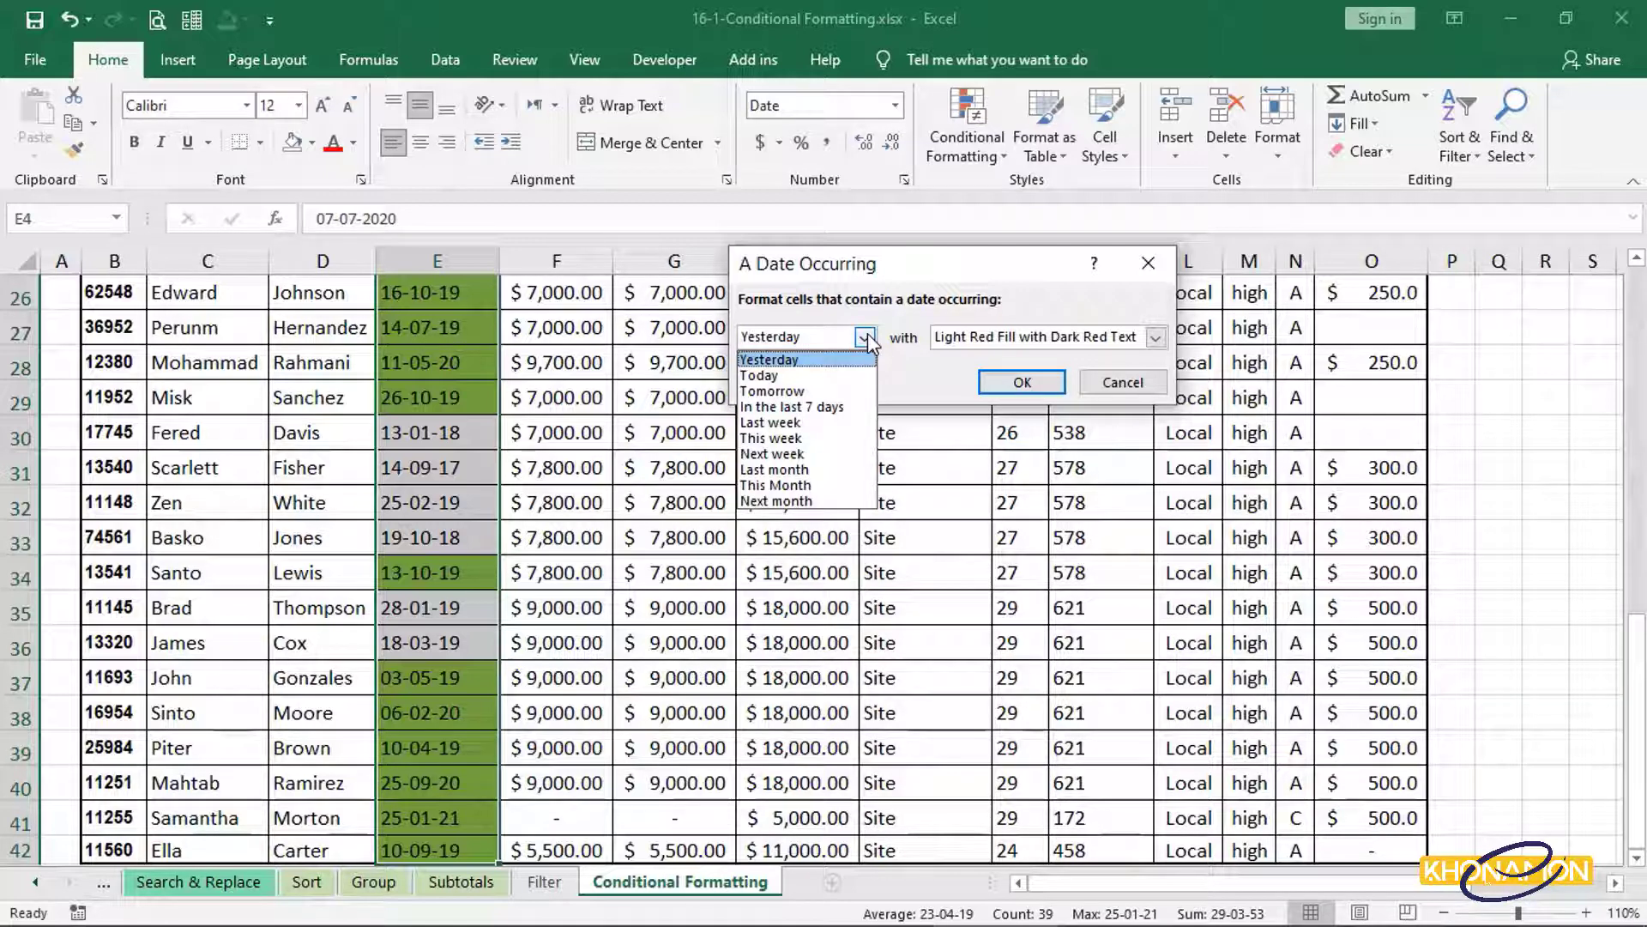
pyautogui.click(854, 470)
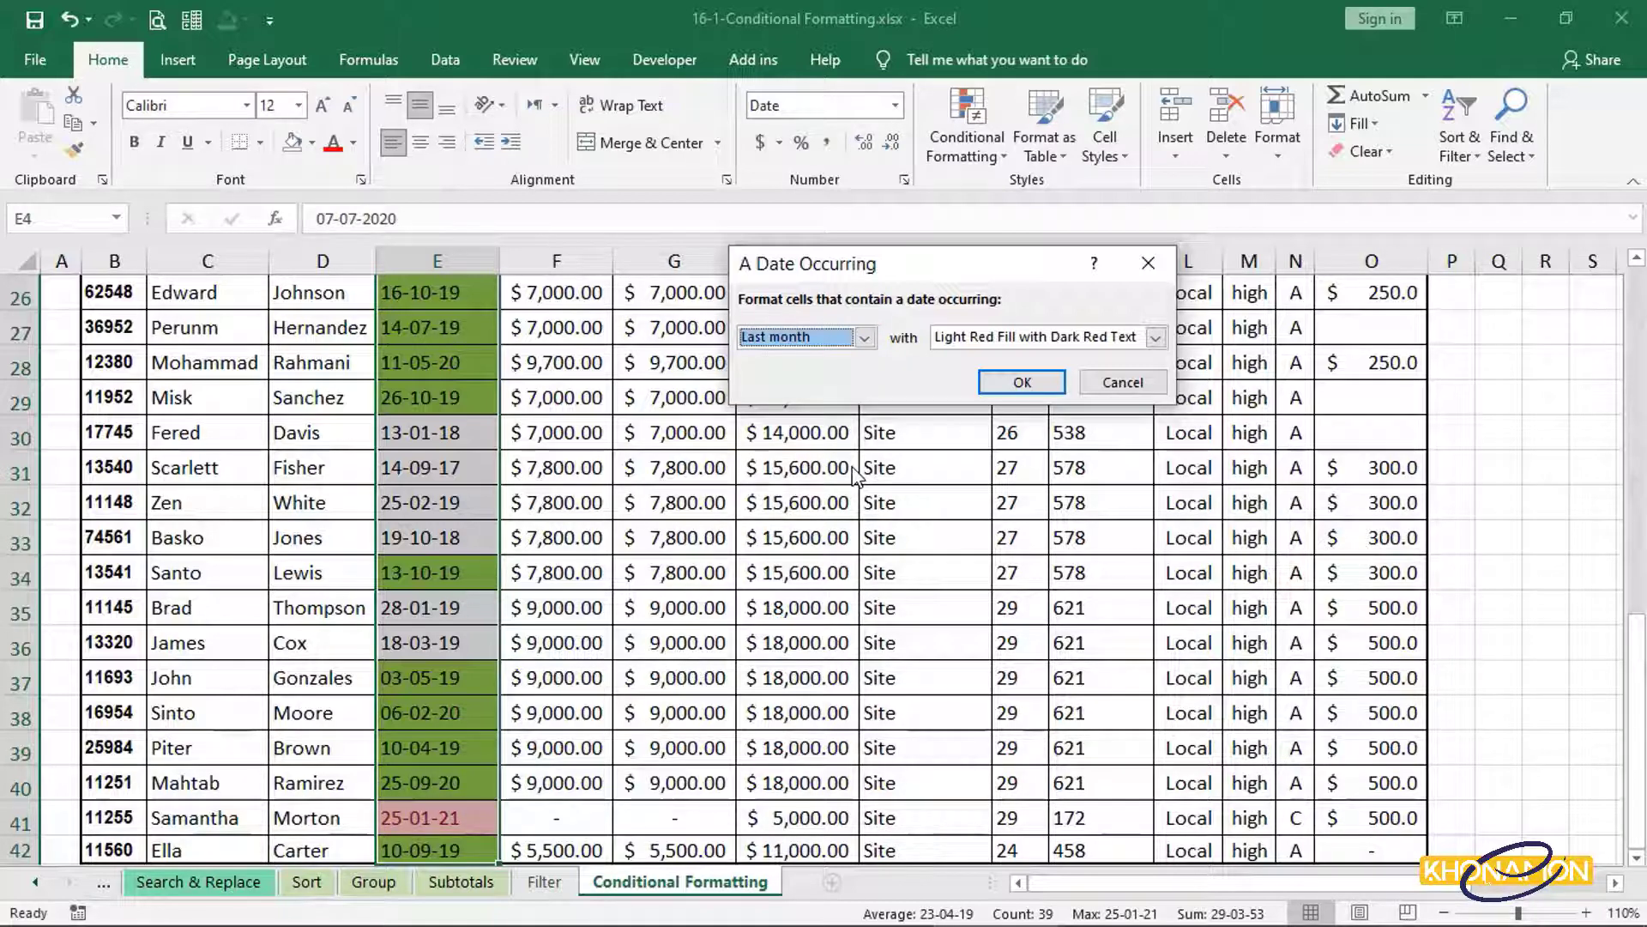
pyautogui.click(1021, 382)
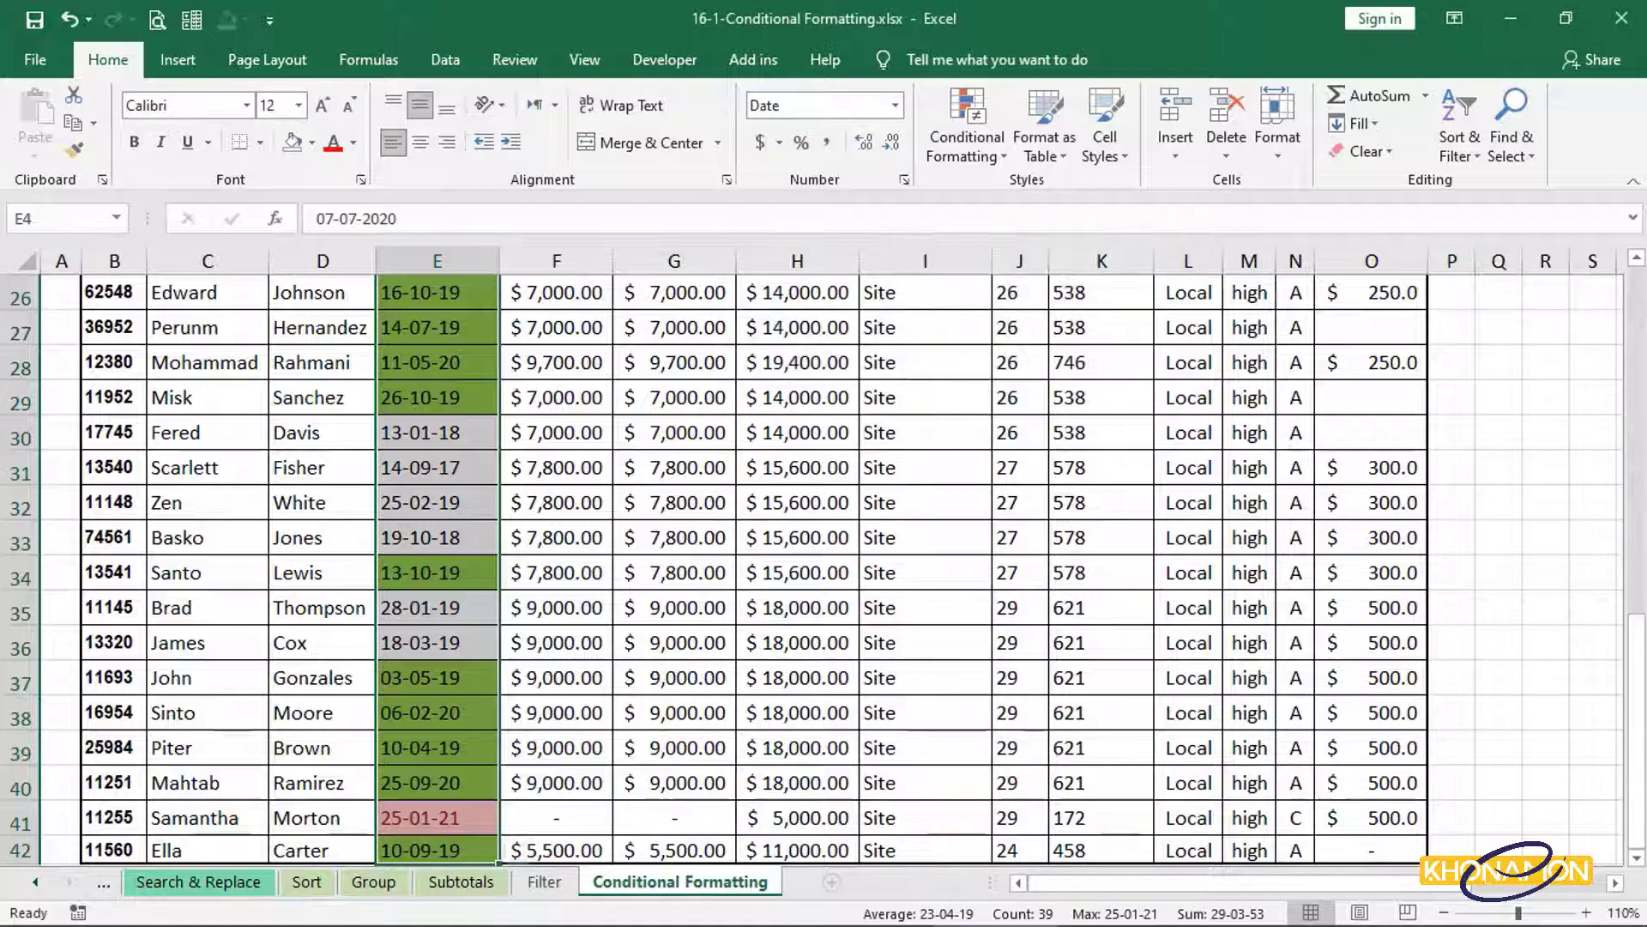
pyautogui.click(416, 806)
pyautogui.click(242, 824)
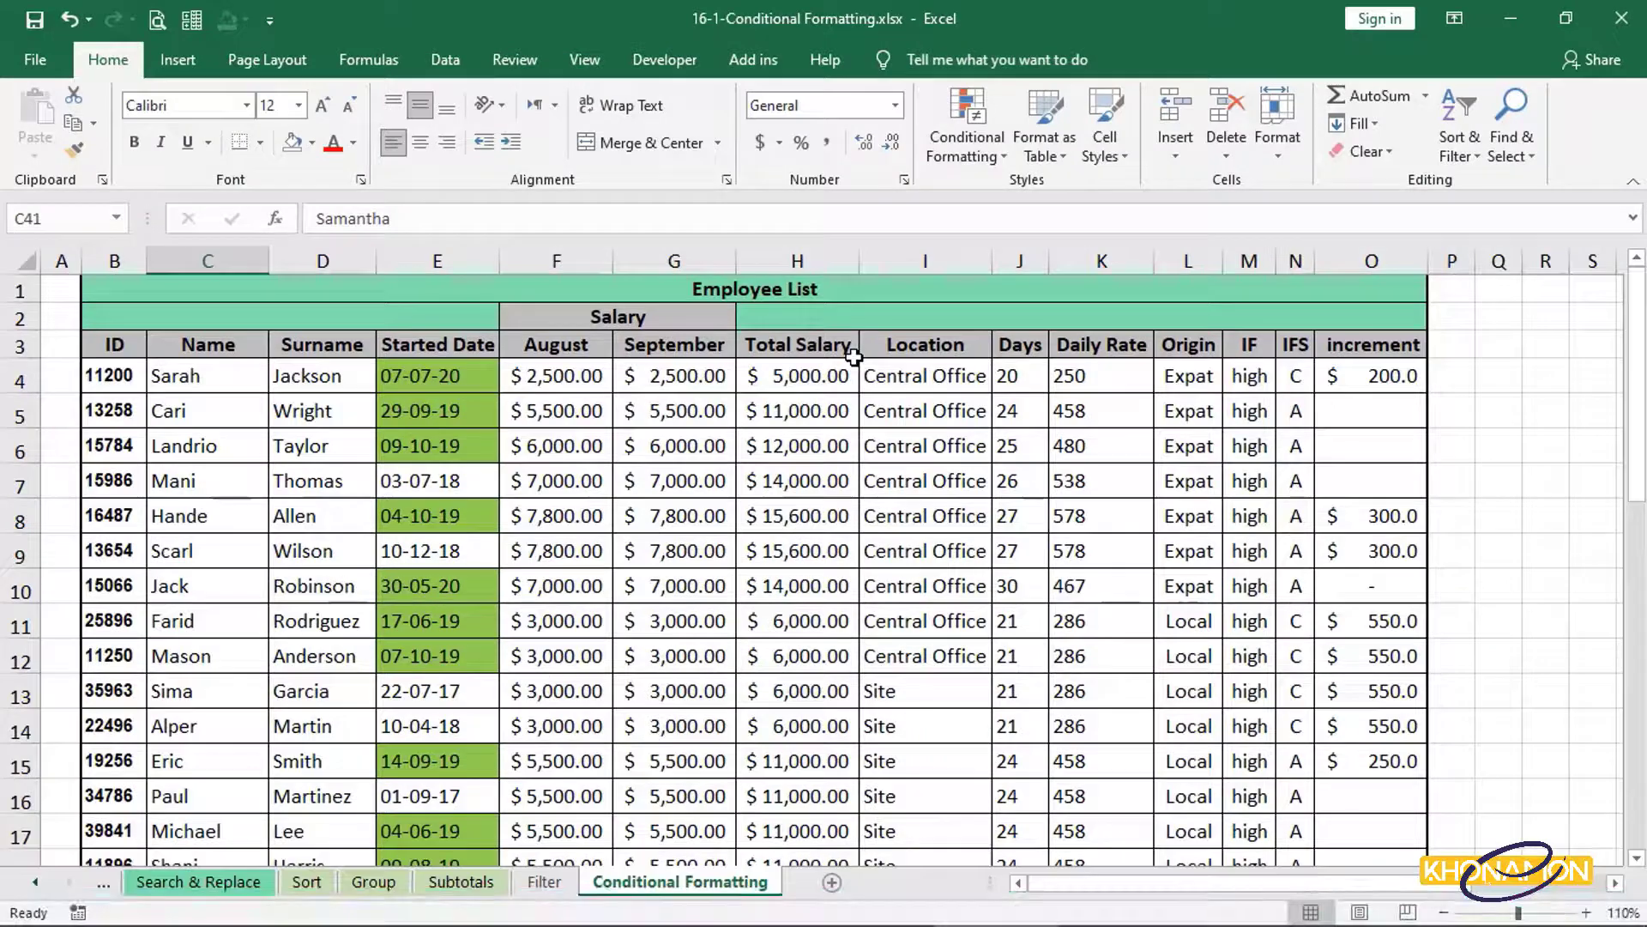
# Apply an Equal To highlight rule with the value 7 and Light Red Fill with Dark Red Text to the August salaries F4:F42.
pyautogui.click(588, 356)
pyautogui.hotkey('ctrl', 'shift', 'Down')
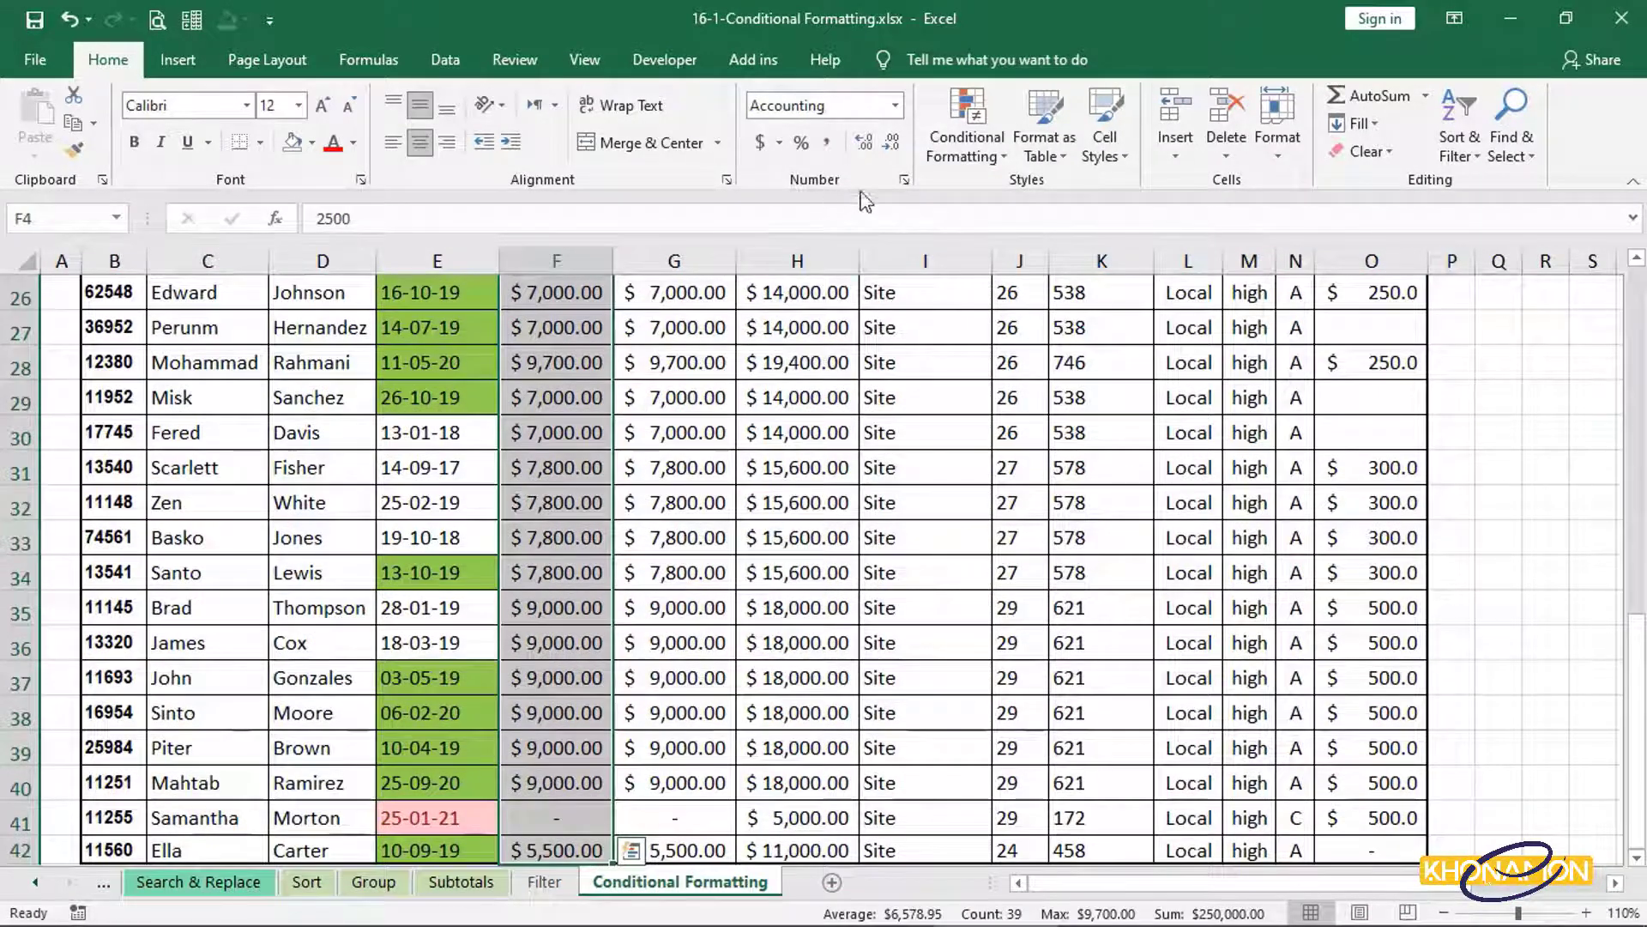
pyautogui.click(975, 156)
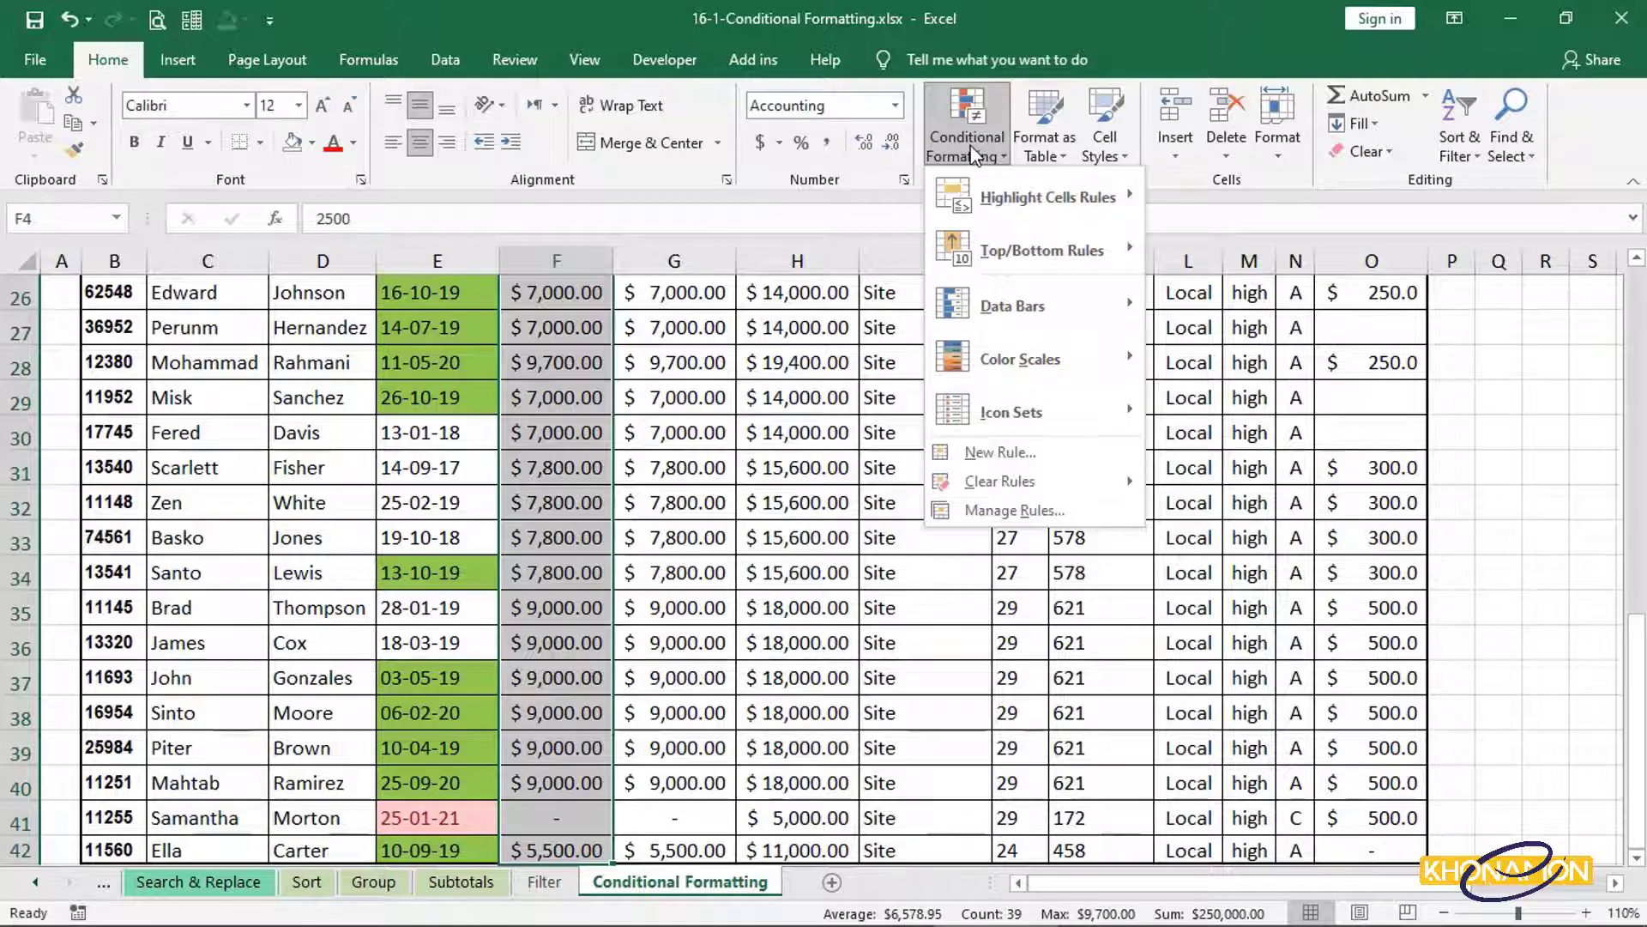
pyautogui.moveTo(1056, 195)
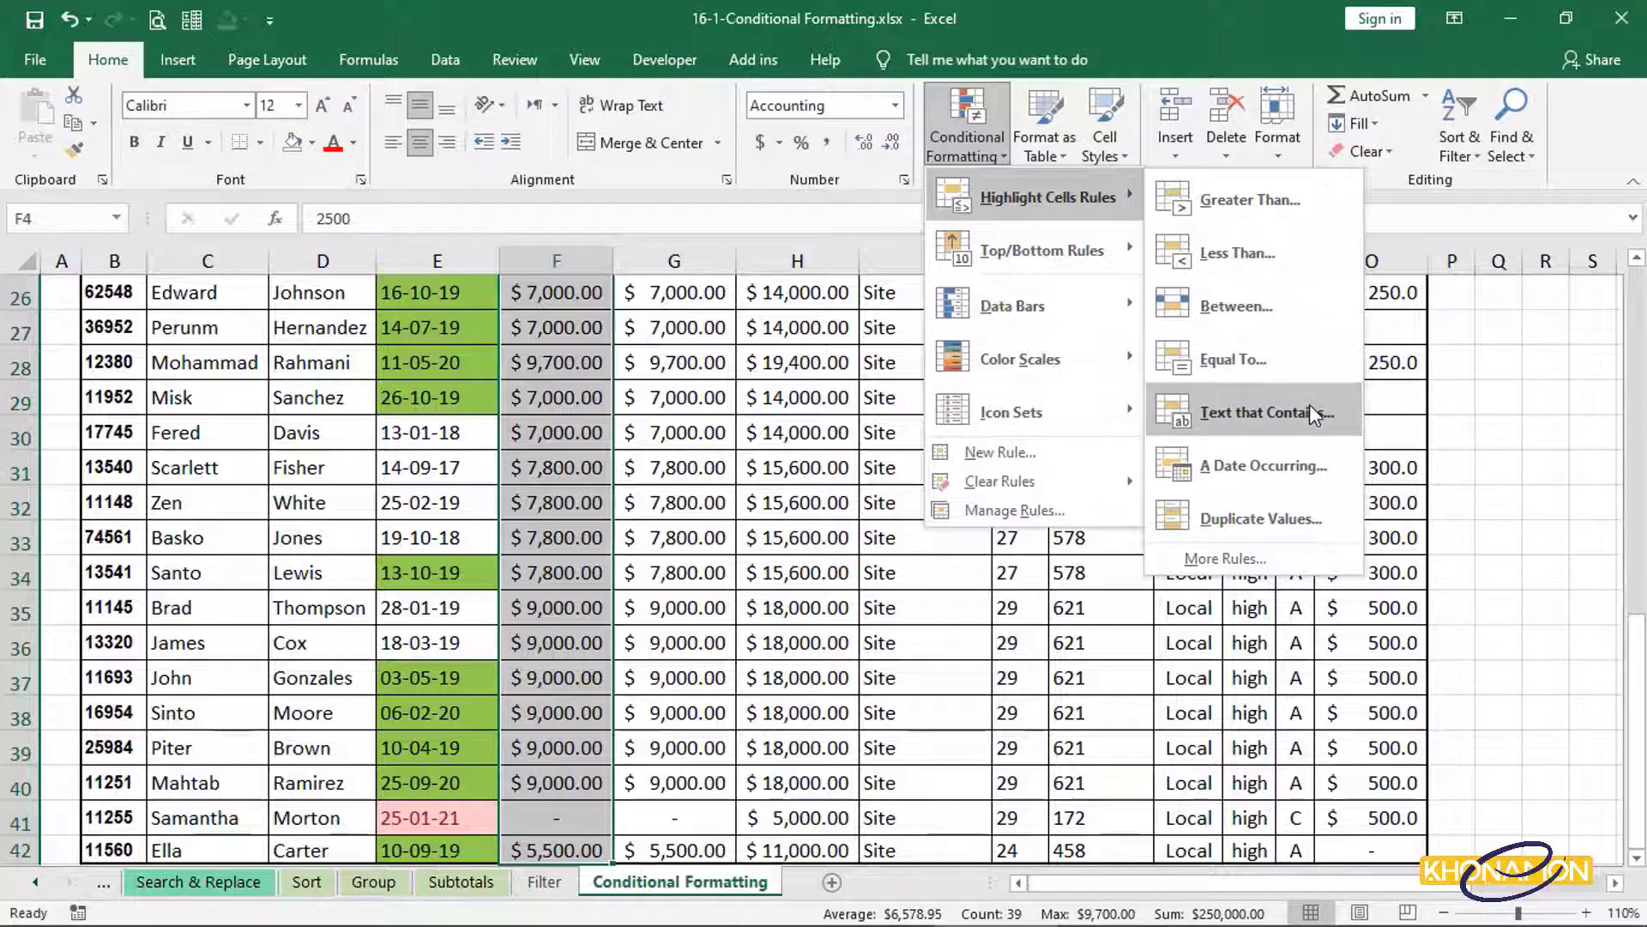
pyautogui.click(1306, 367)
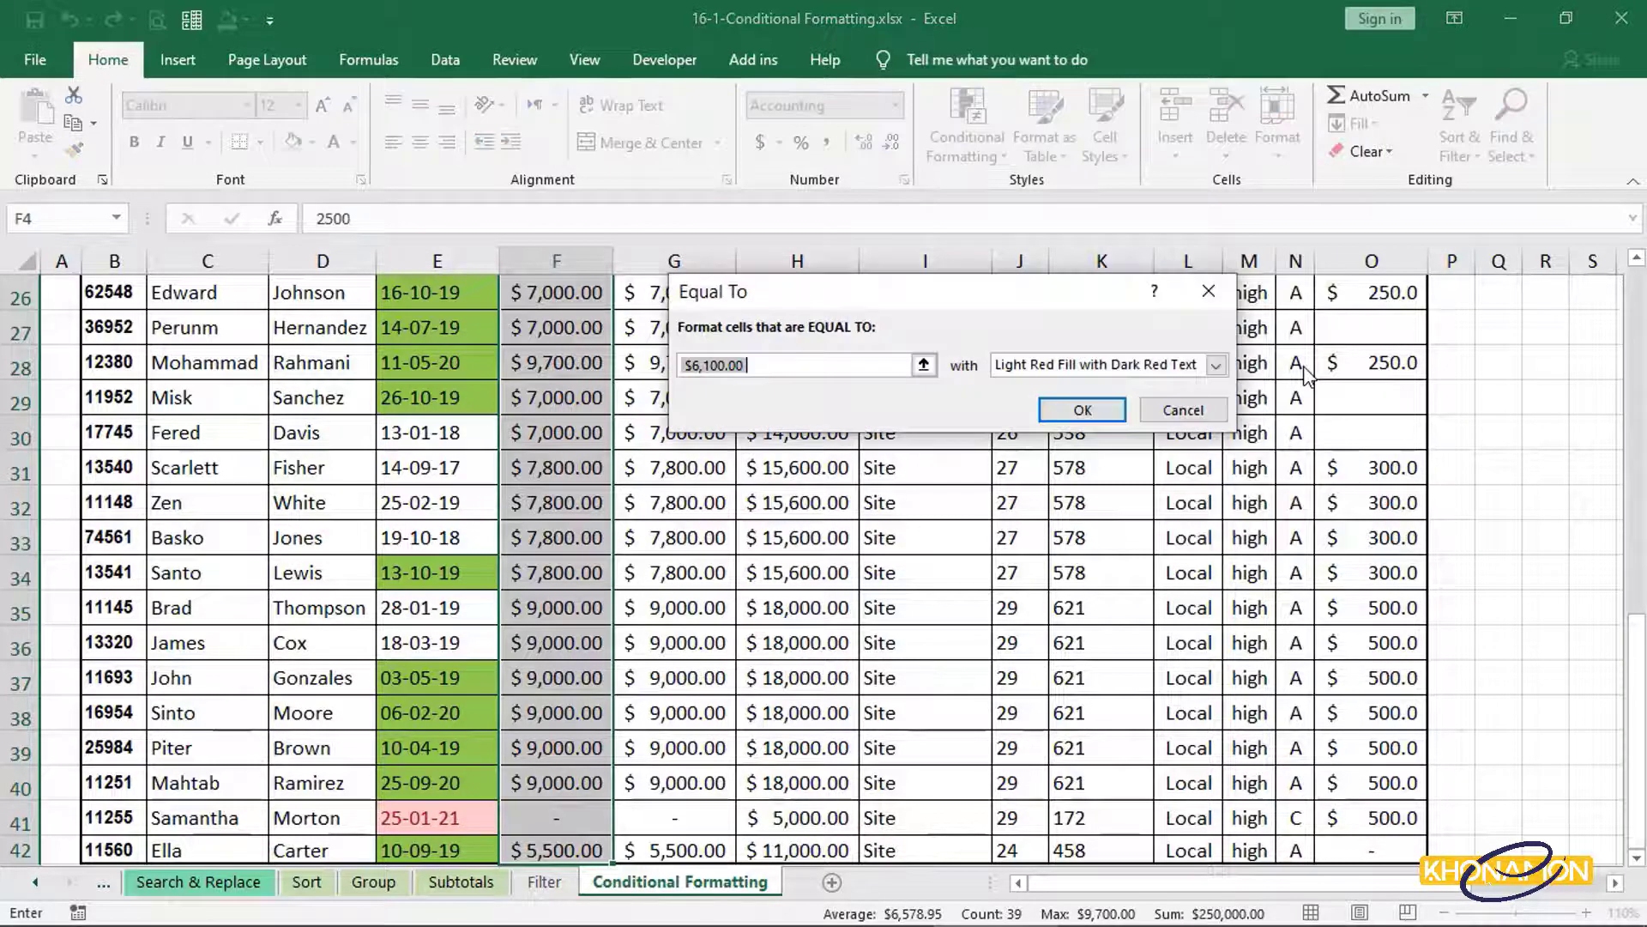
pyautogui.write('7')
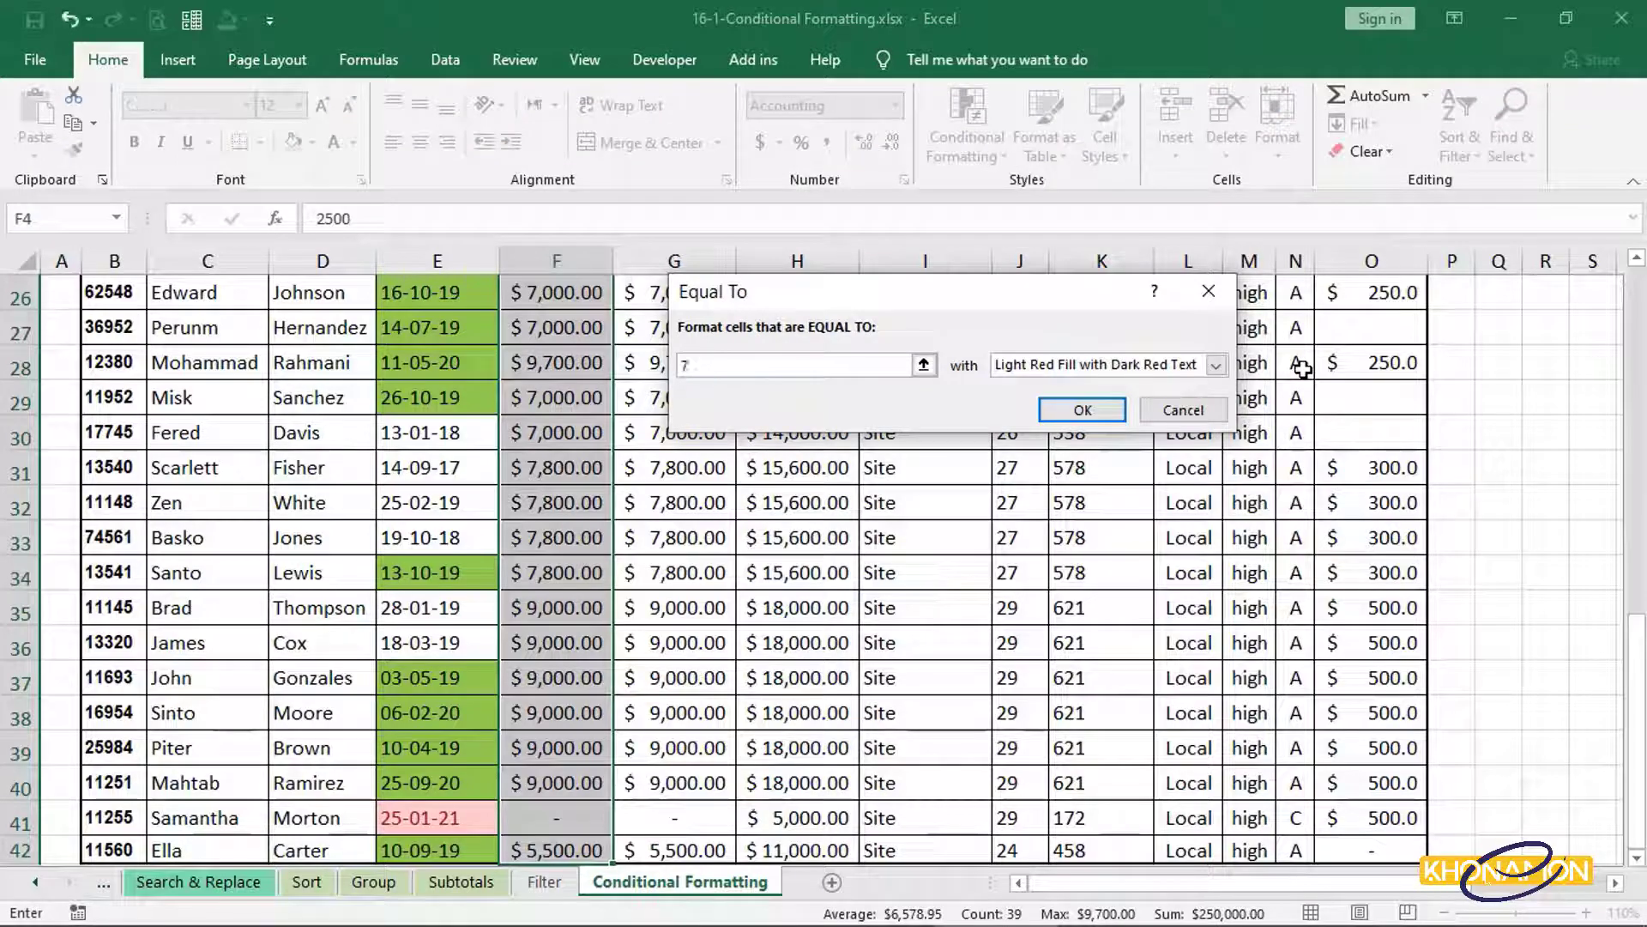
pyautogui.click(1083, 410)
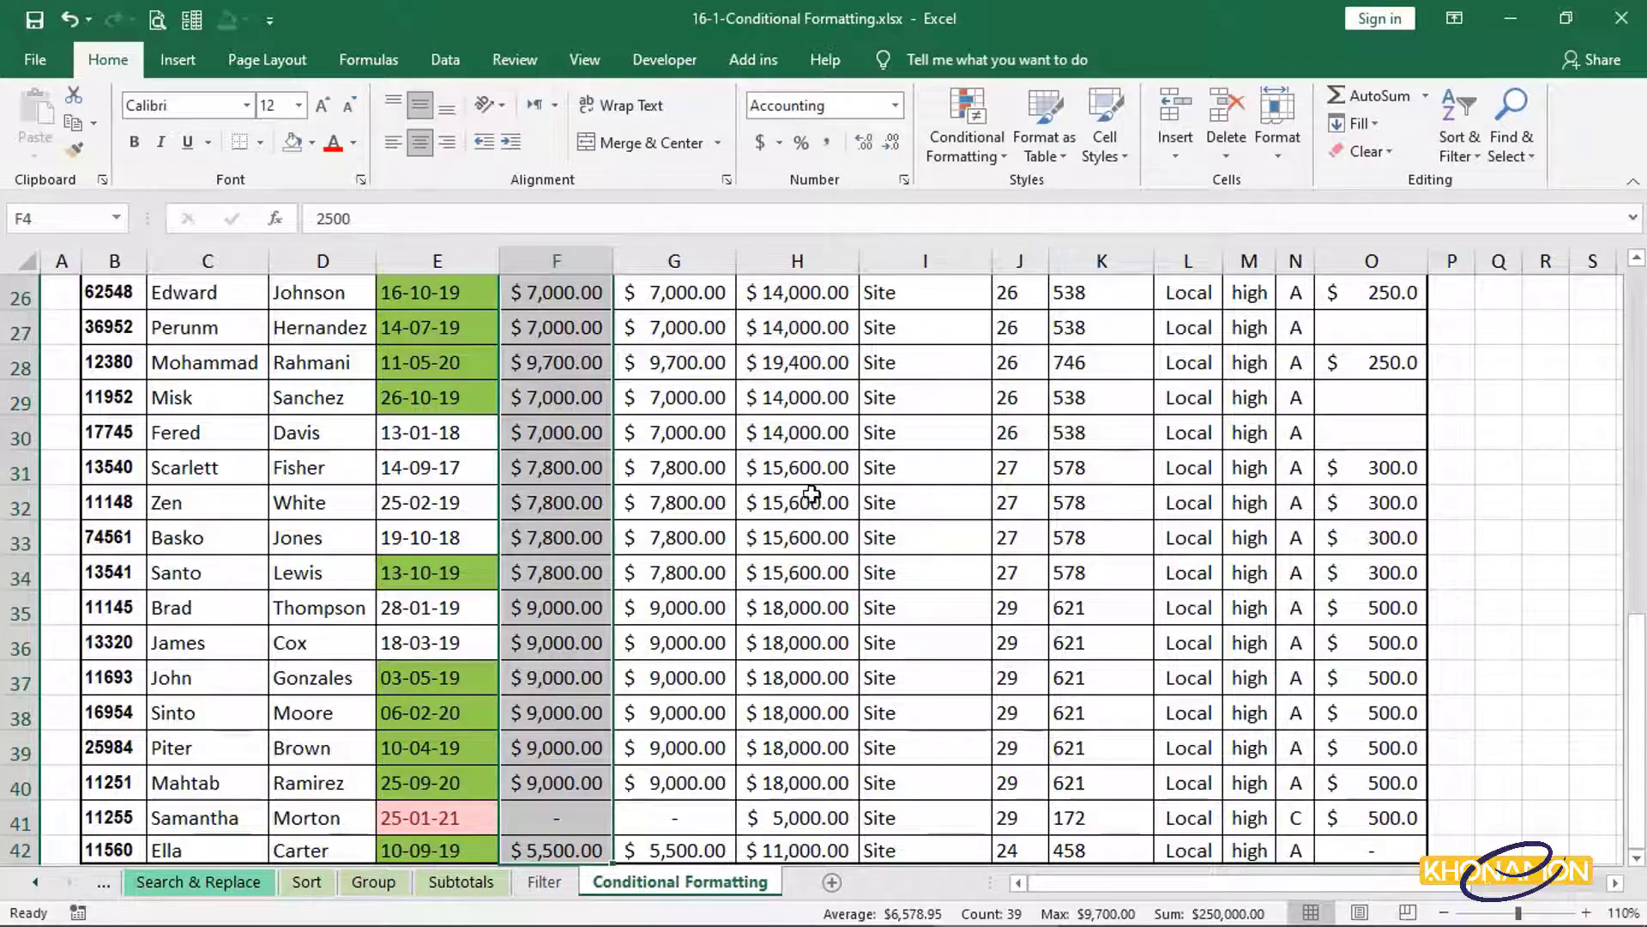
# Apply a Text That Contains rule for 7, with Light Red Fill with Dark Red Text, to the August salaries F4:F42.
pyautogui.scroll(-3, 811, 494)
pyautogui.scroll(7, 807, 494)
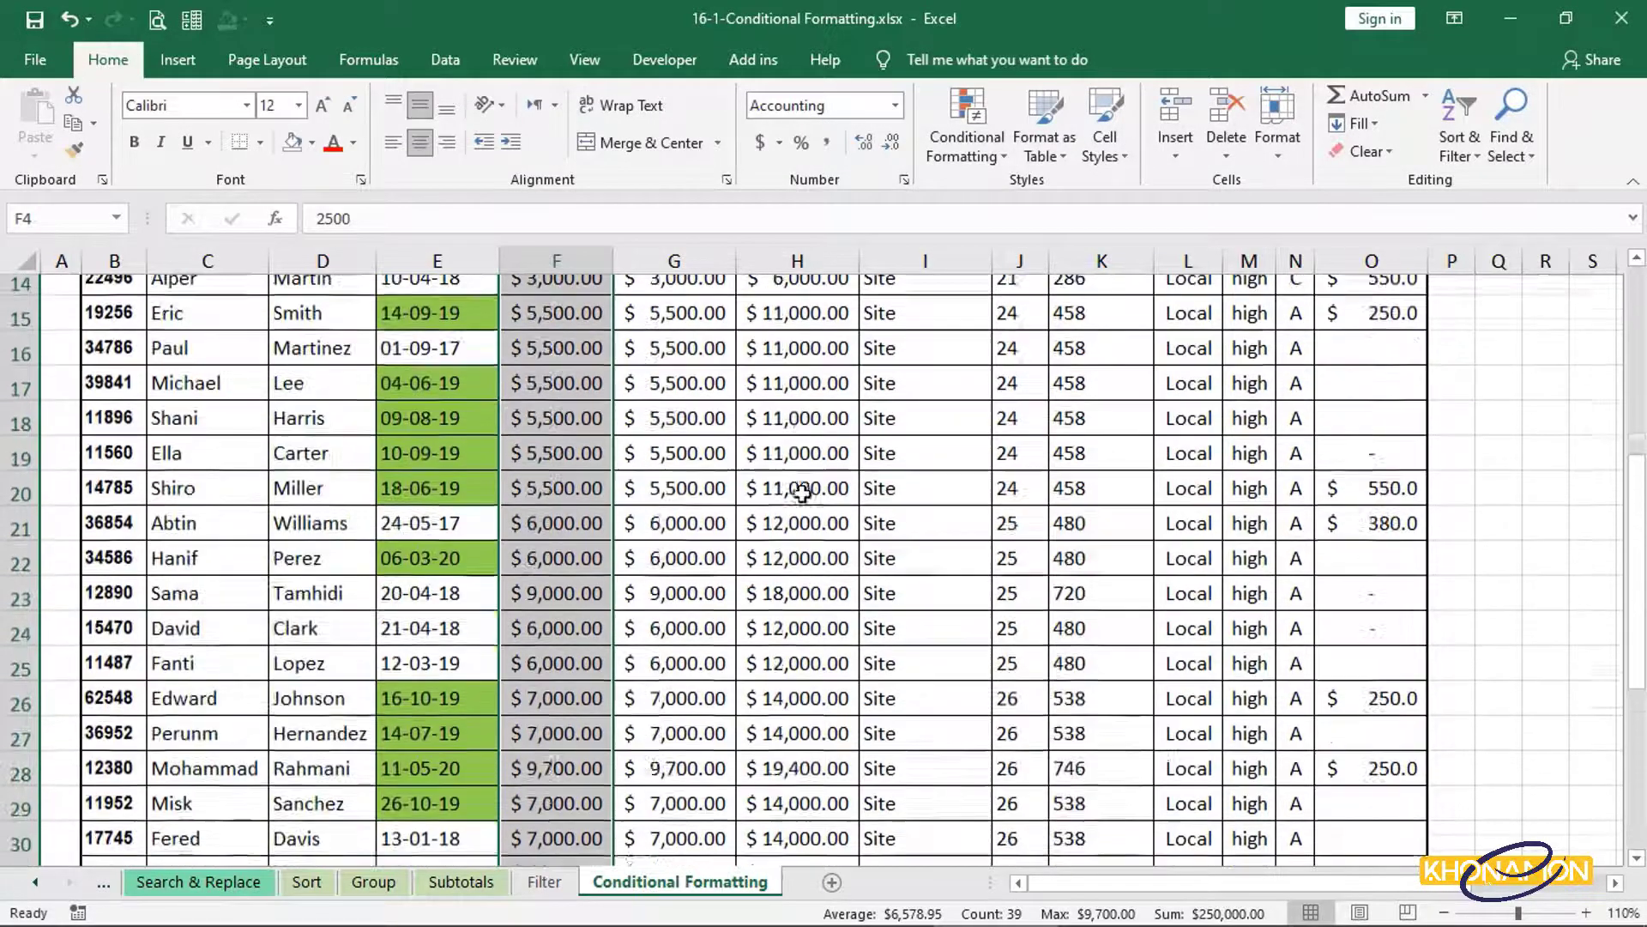
pyautogui.scroll(5, 802, 493)
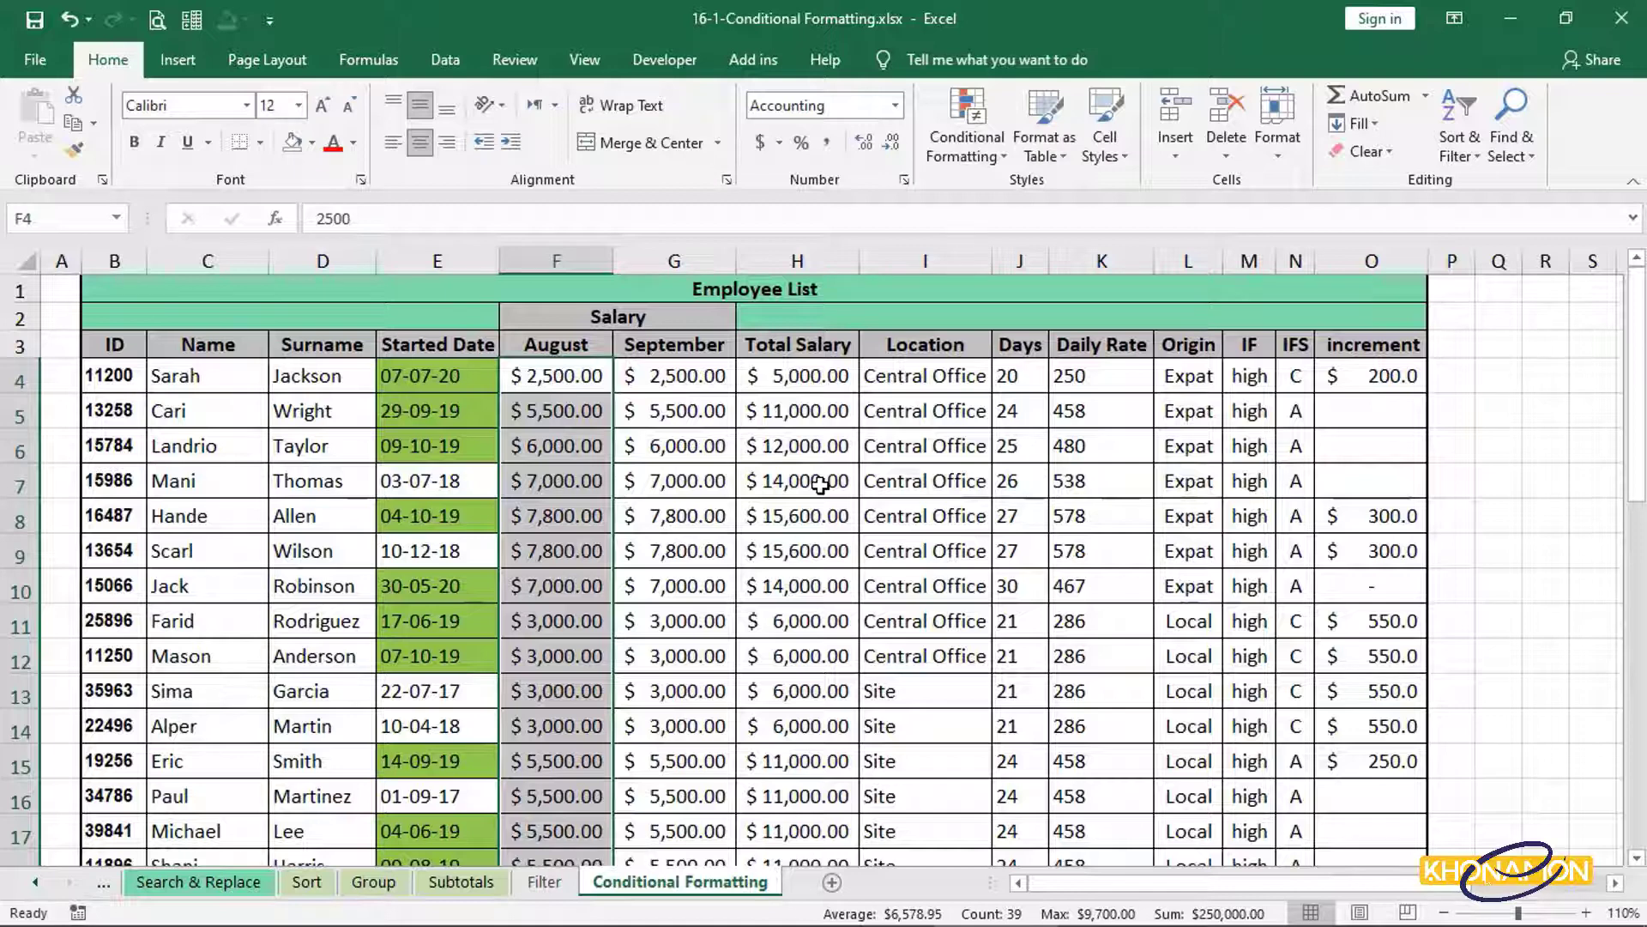
pyautogui.click(967, 159)
pyautogui.moveTo(987, 199)
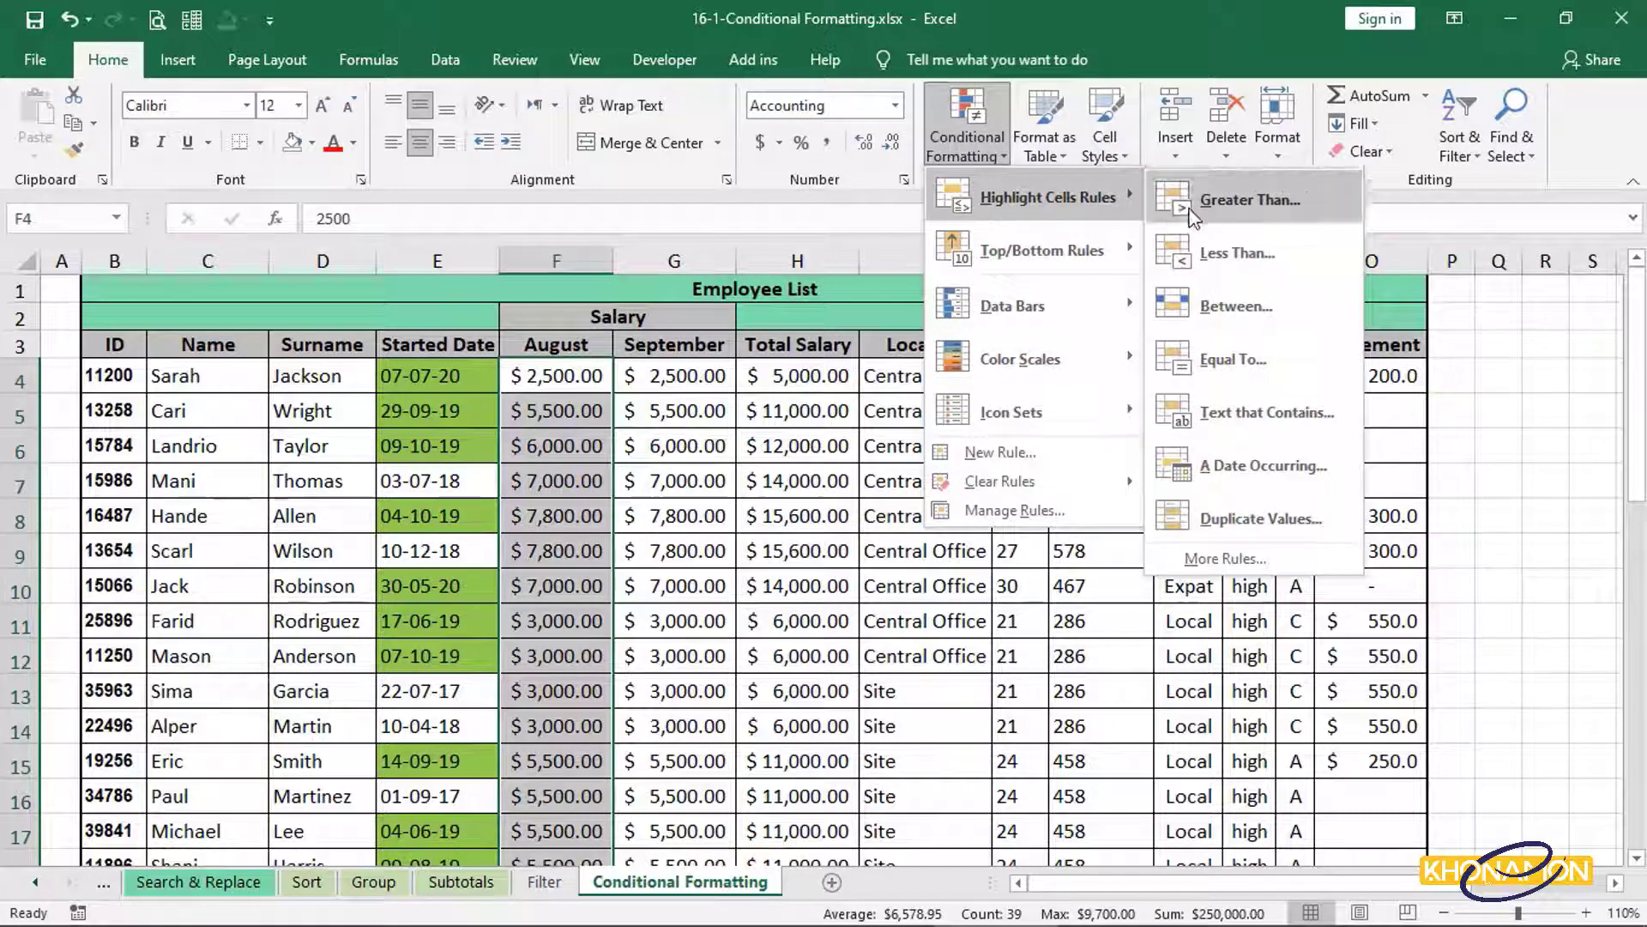
pyautogui.click(1268, 414)
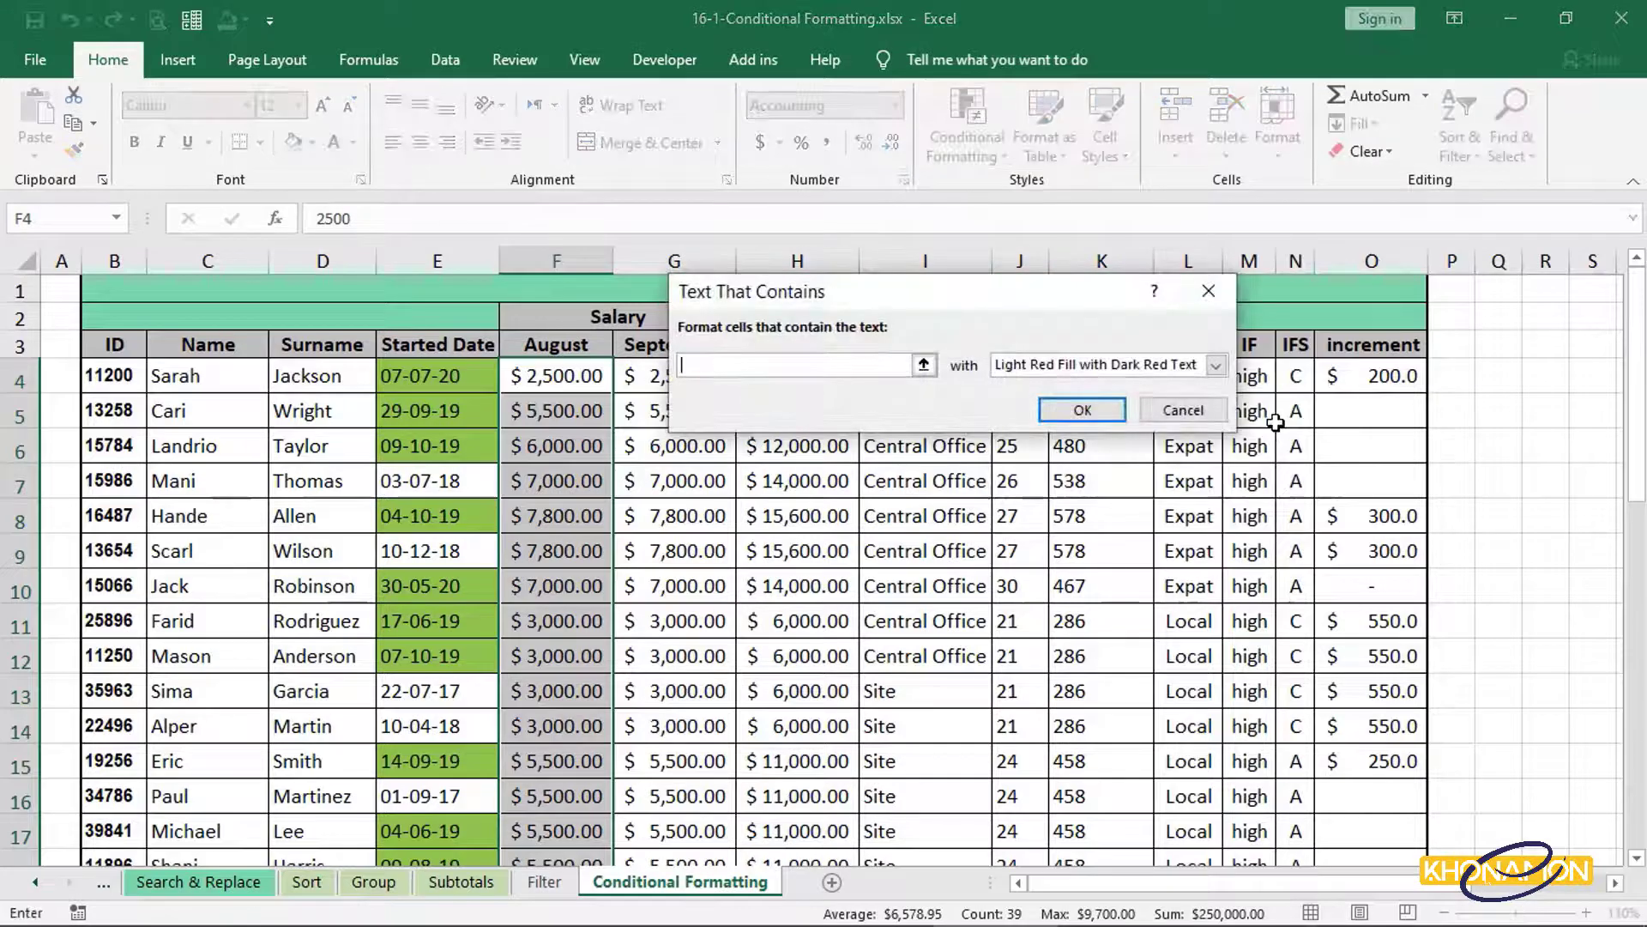
pyautogui.write('7')
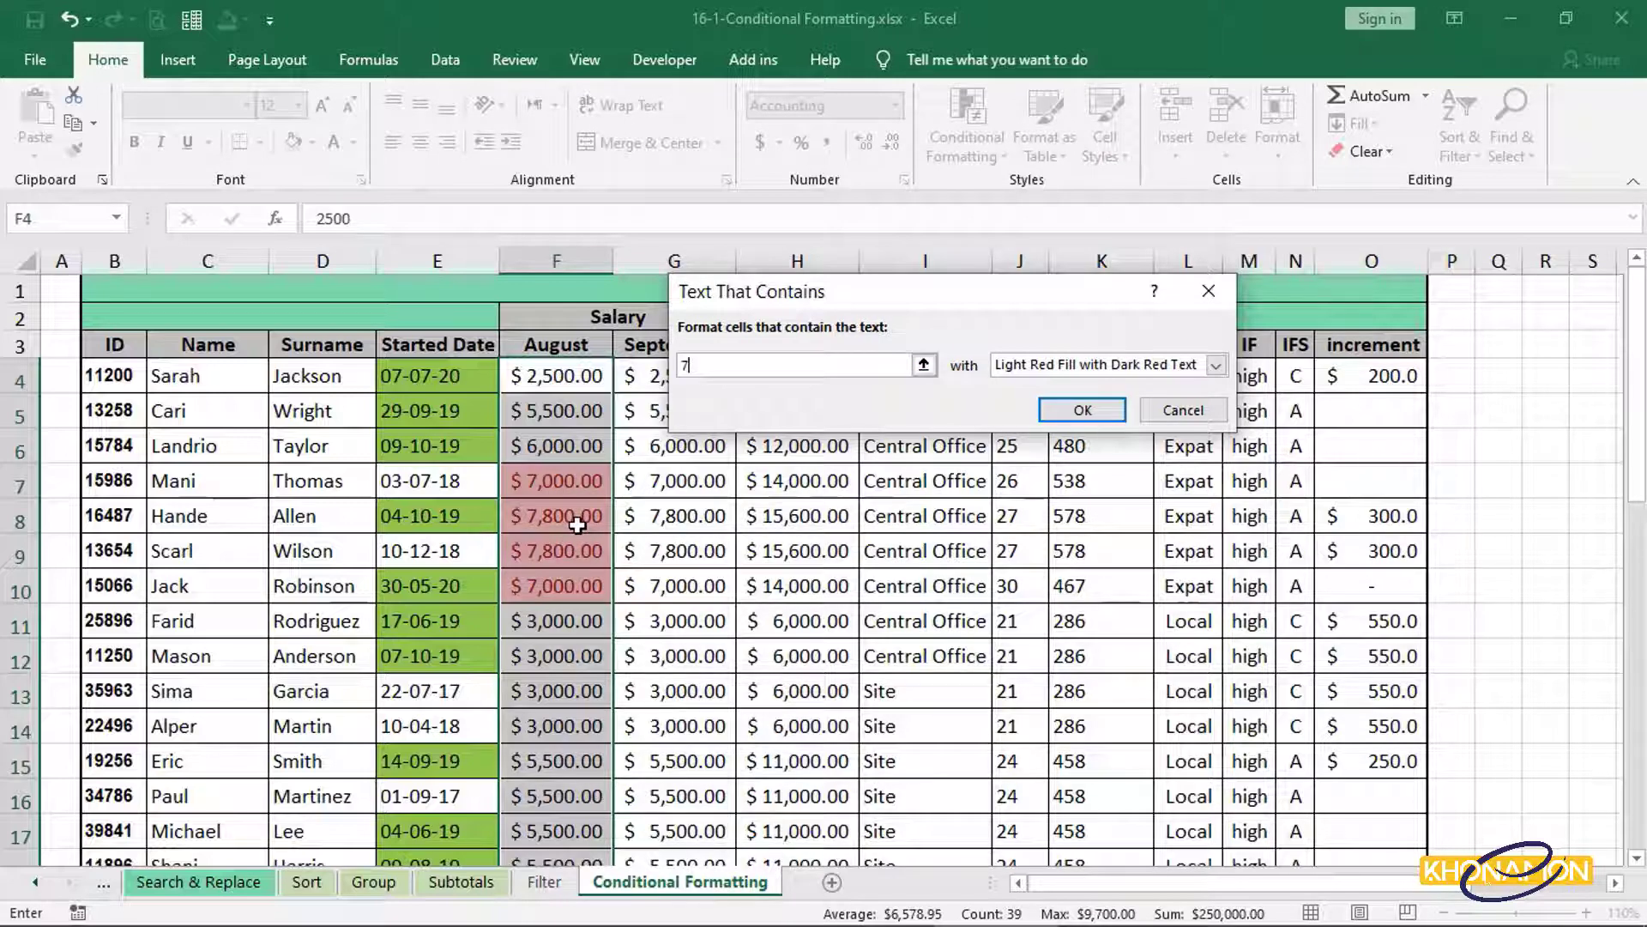
pyautogui.scroll(-6, 576, 525)
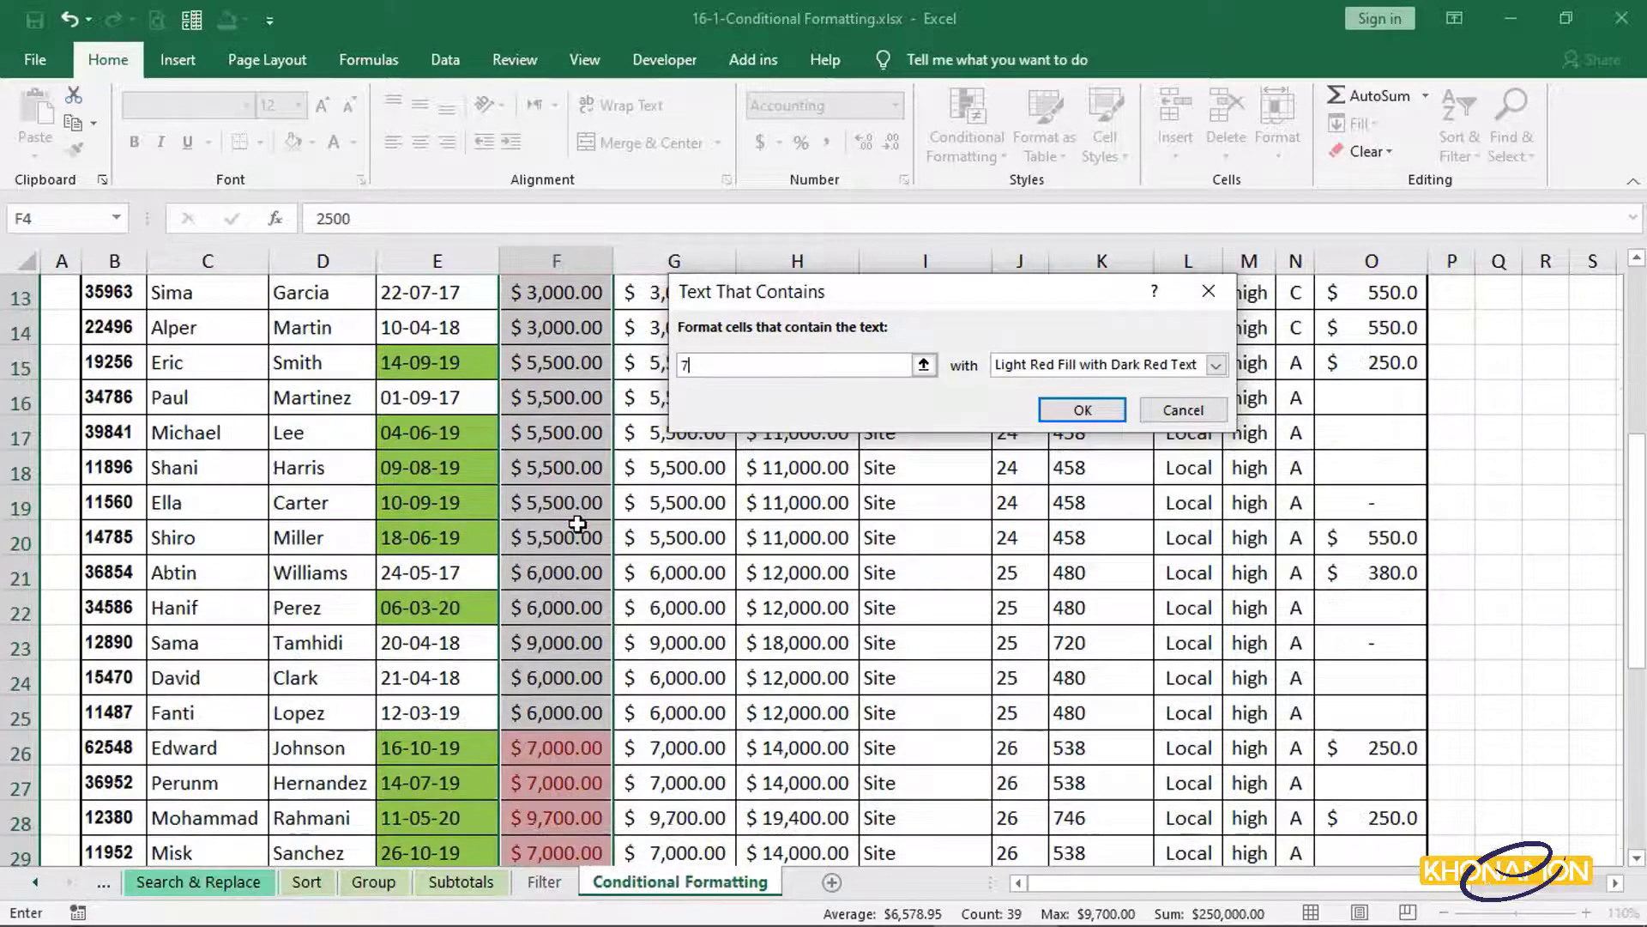
pyautogui.scroll(-1, 577, 523)
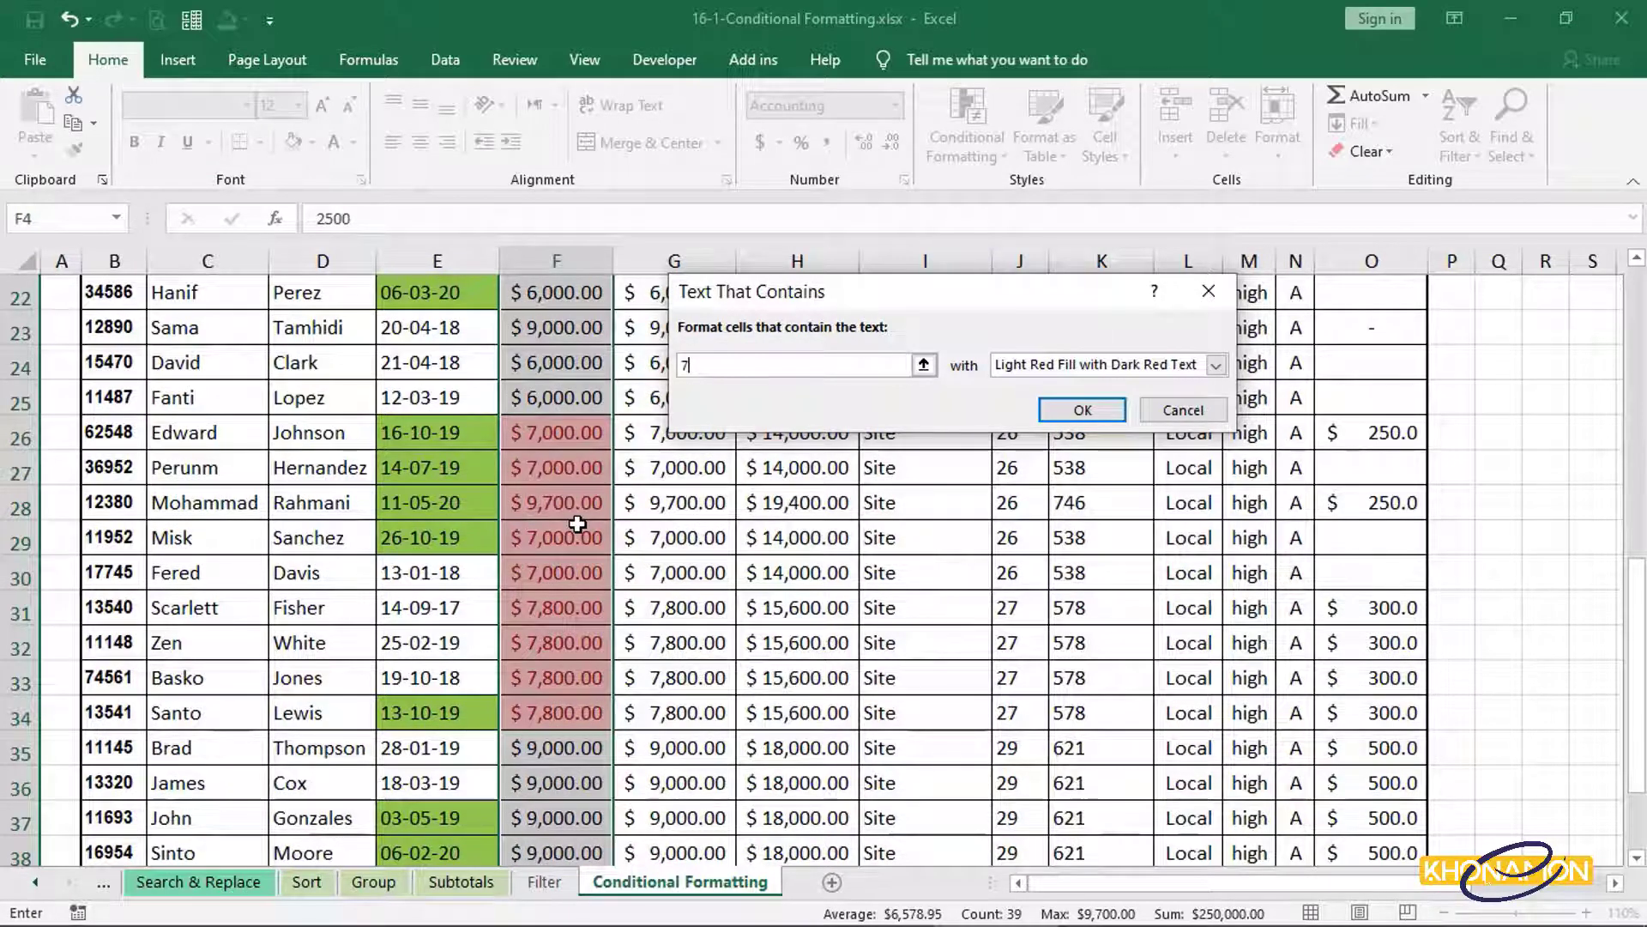
pyautogui.click(1083, 409)
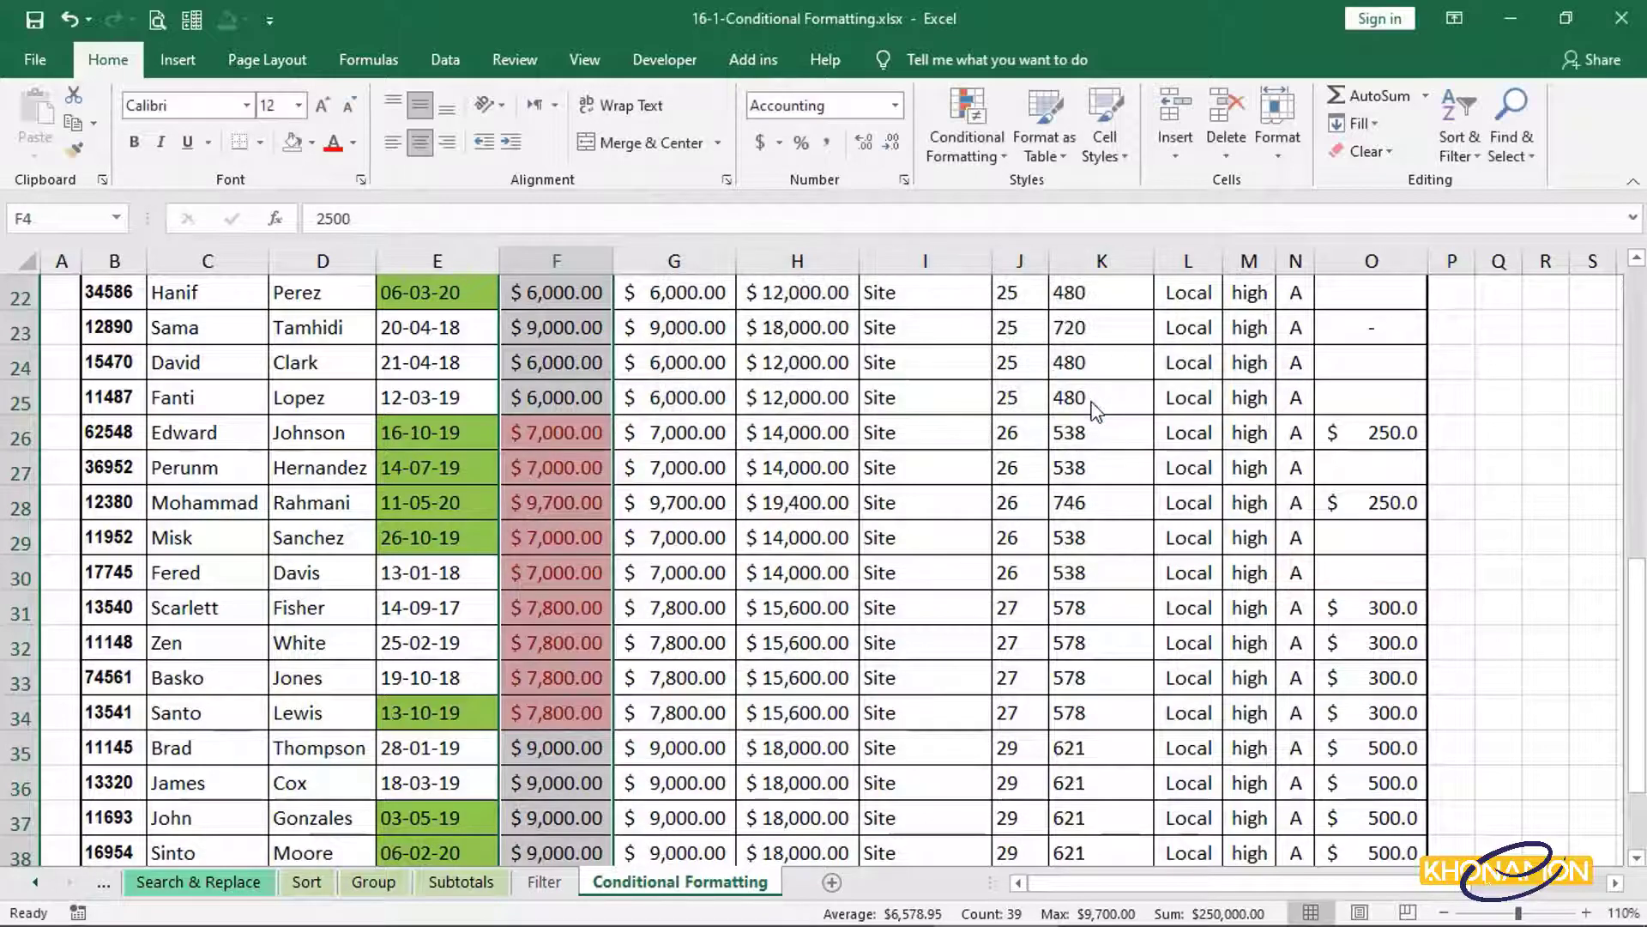
pyautogui.click(1098, 397)
pyautogui.scroll(-1, 654, 435)
pyautogui.scroll(-2, 654, 435)
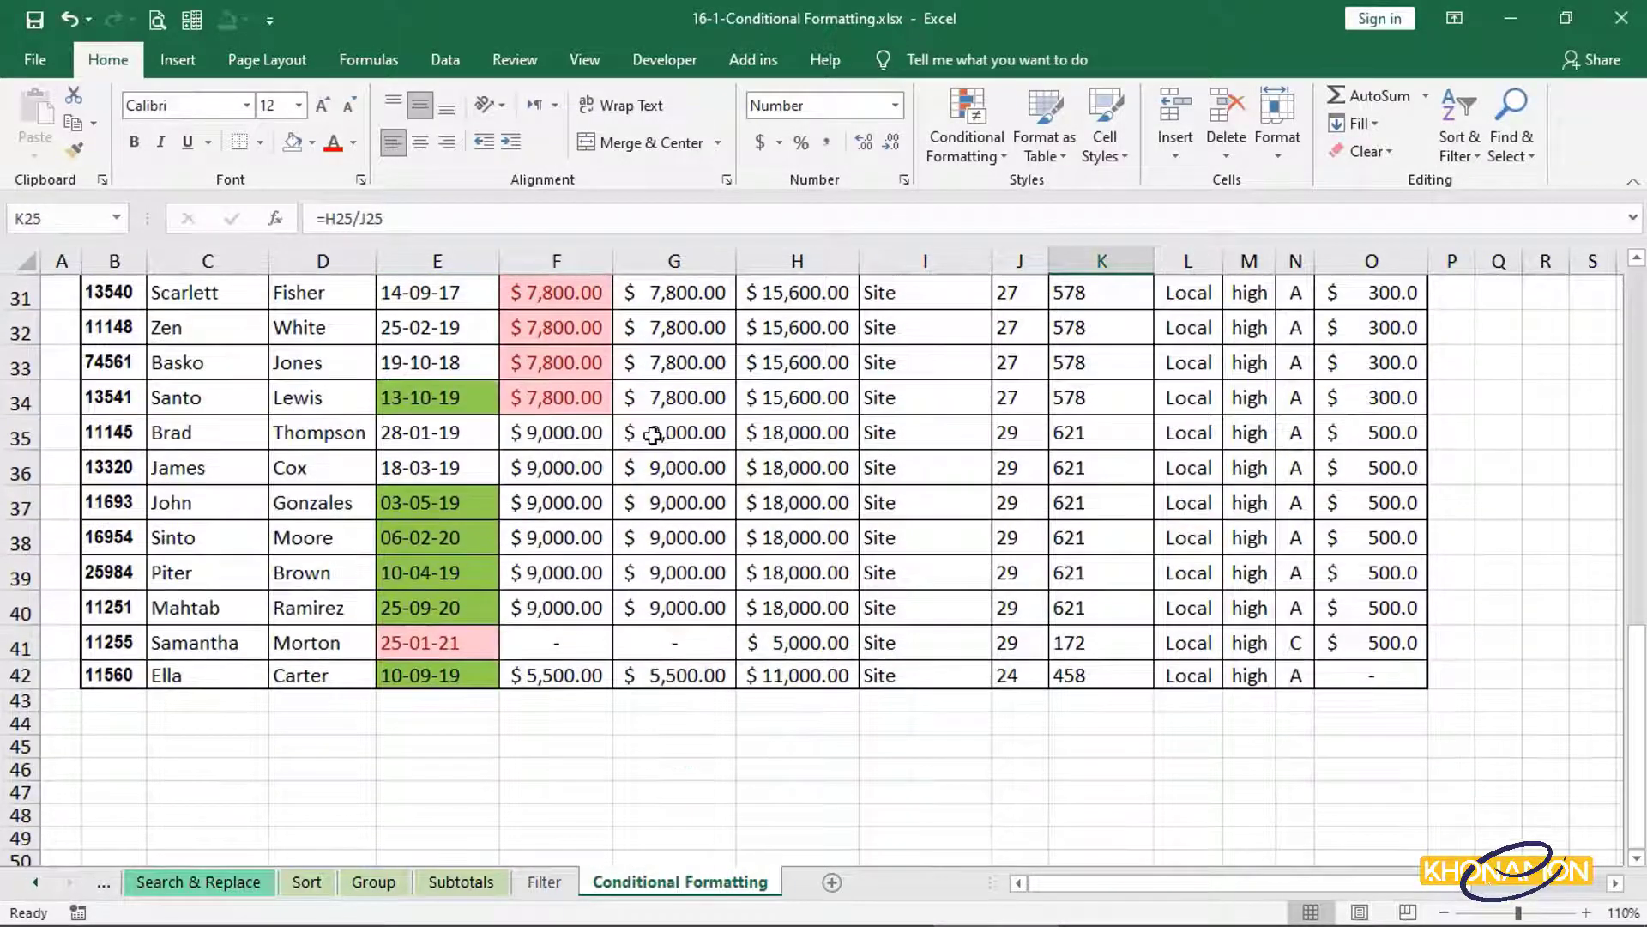
pyautogui.scroll(10, 652, 435)
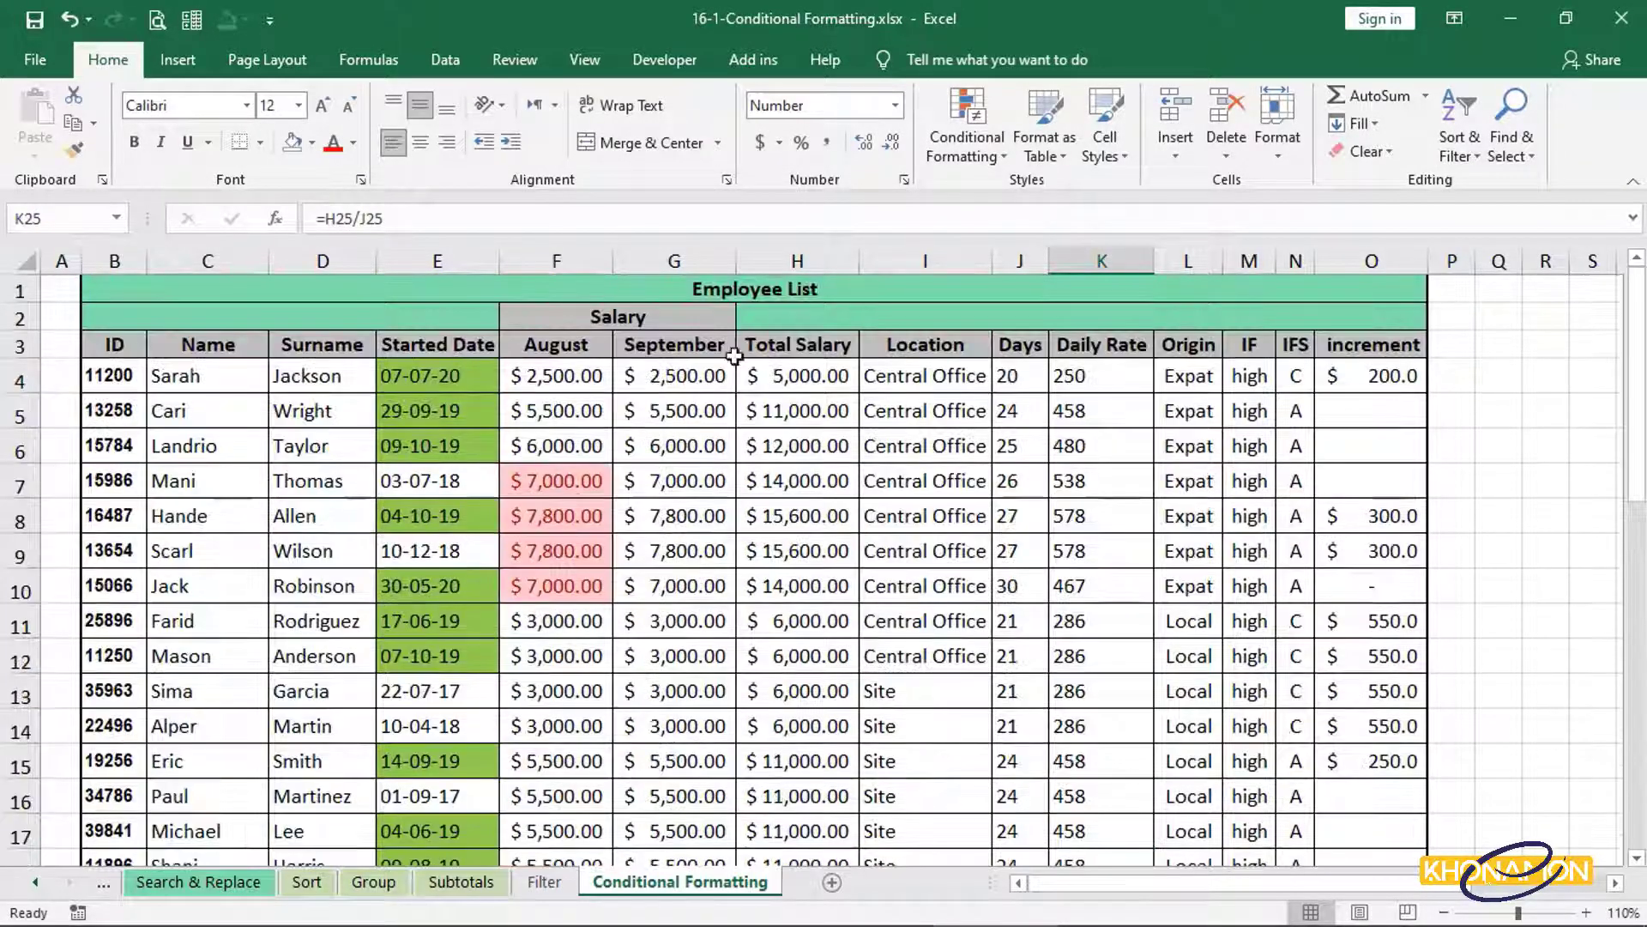
pyautogui.click(967, 137)
pyautogui.moveTo(969, 200)
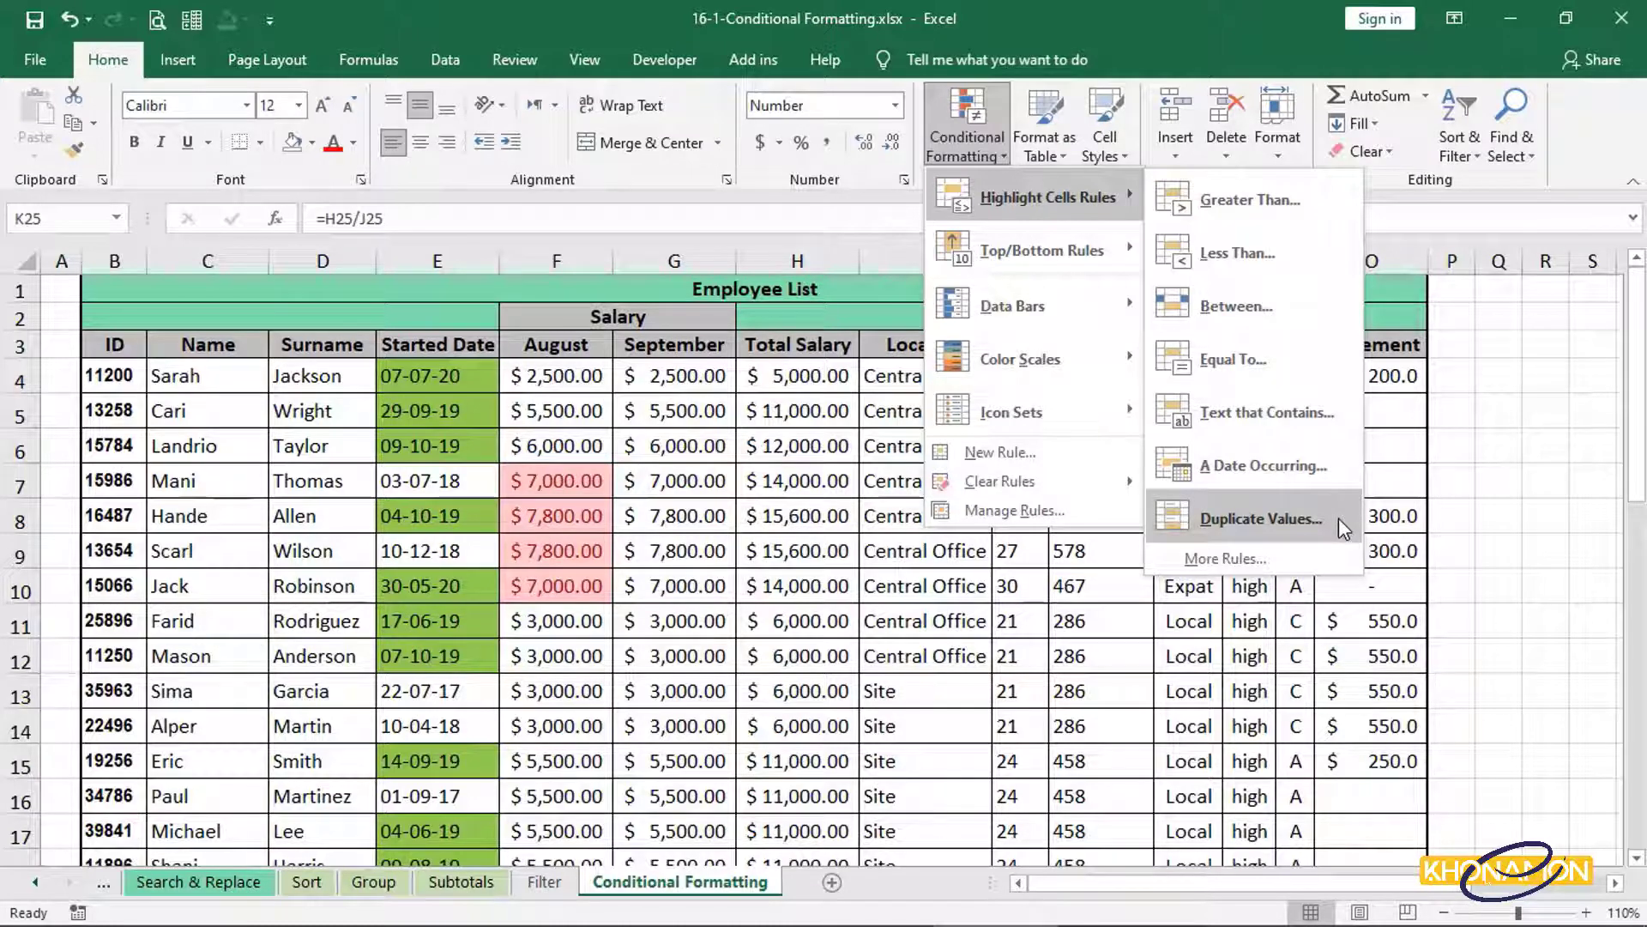
pyautogui.click(784, 483)
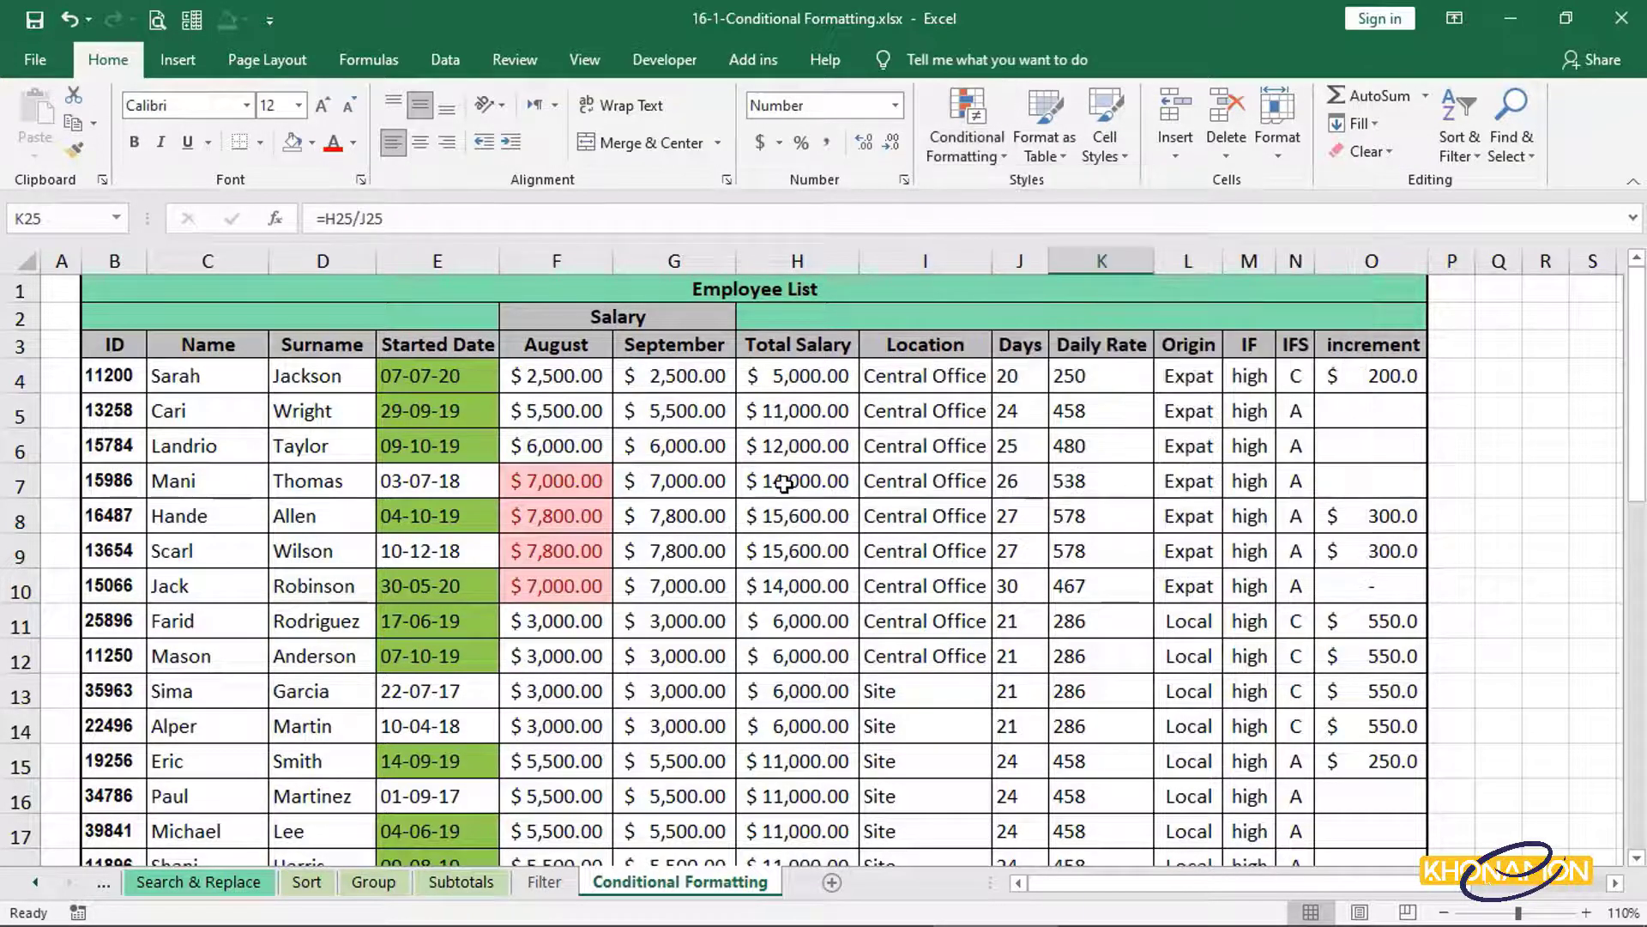
# Apply a Duplicate Values highlight rule with Yellow Fill with Dark Yellow Text to the whole employee table.
pyautogui.click(790, 482)
pyautogui.hotkey('ctrl', 'a')
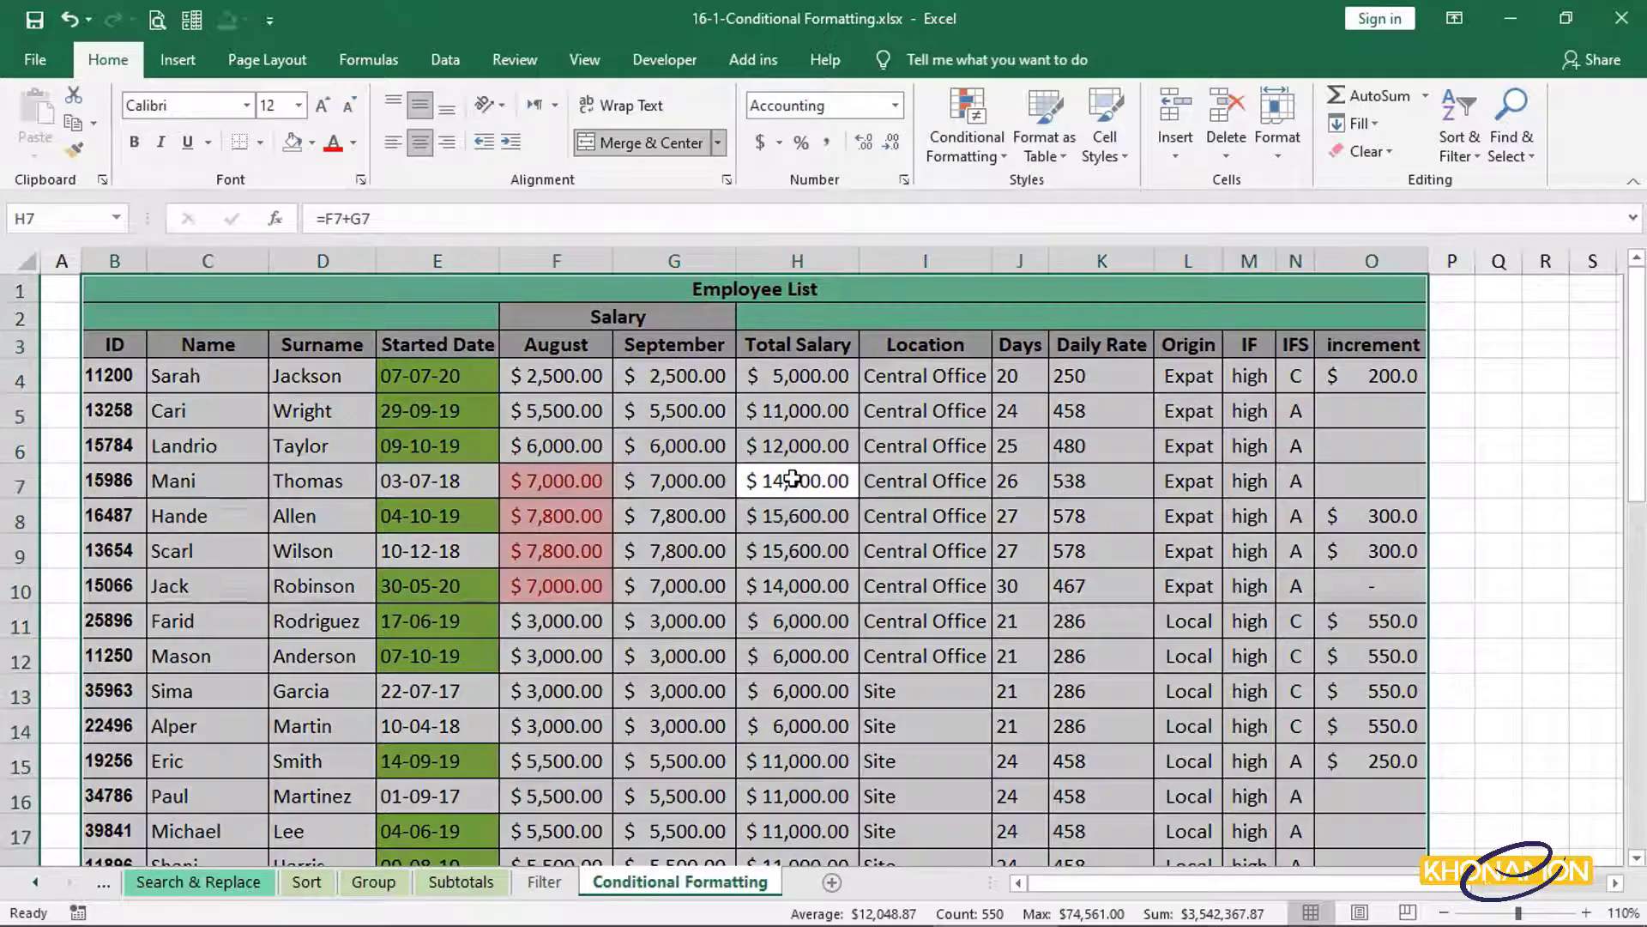
pyautogui.click(954, 144)
pyautogui.moveTo(1033, 196)
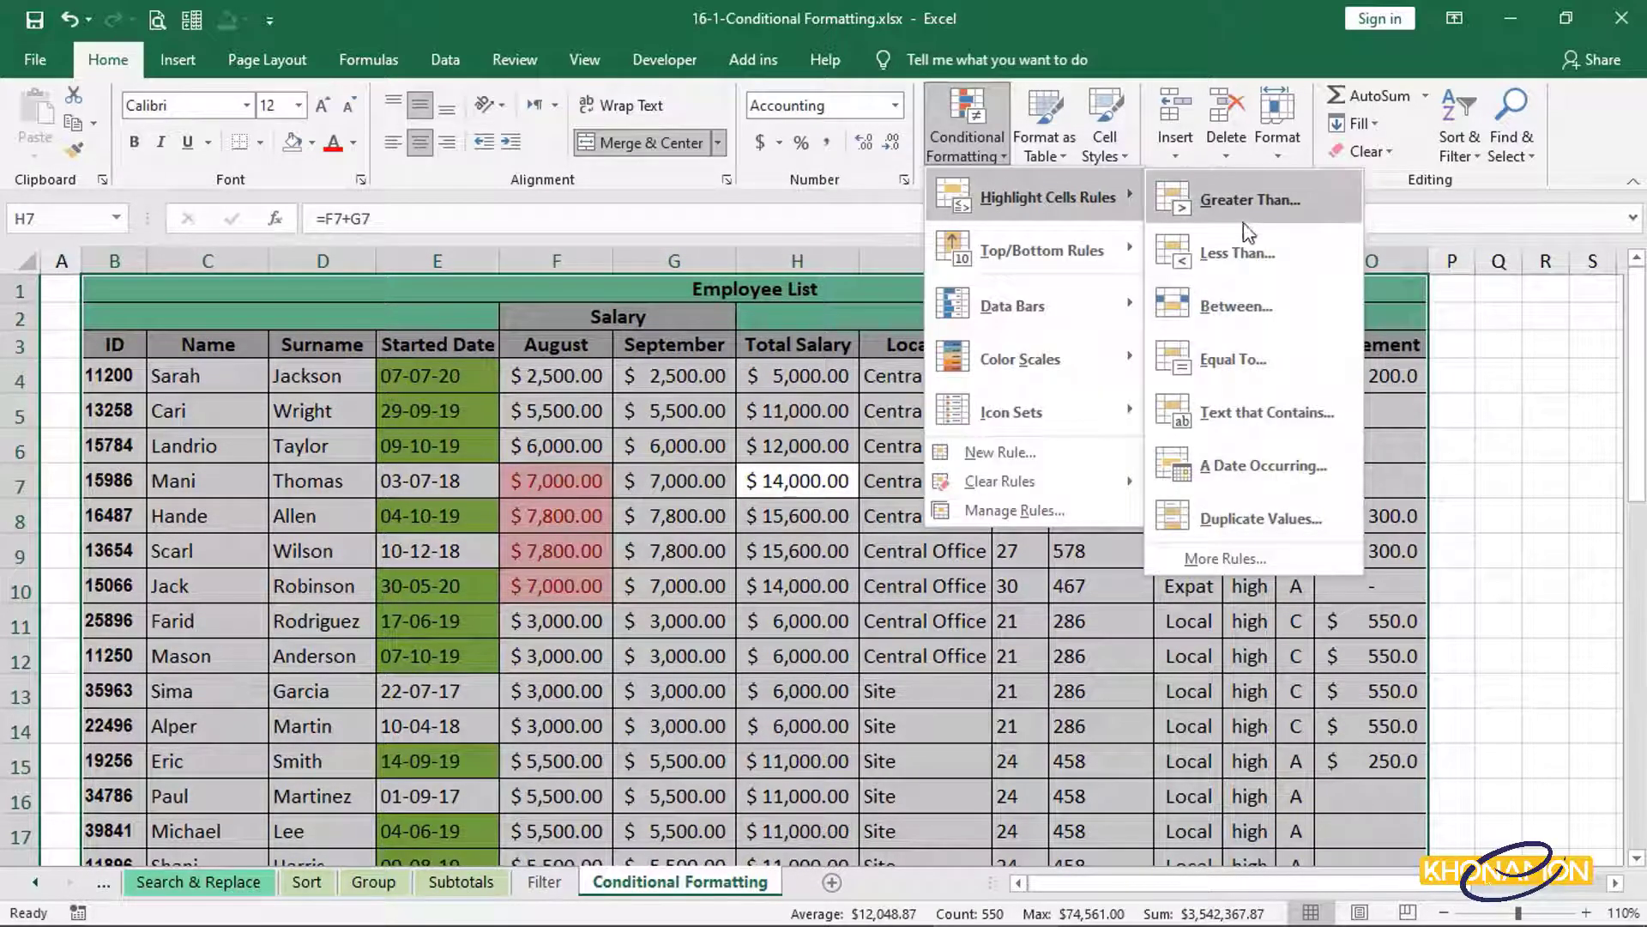
pyautogui.click(1286, 520)
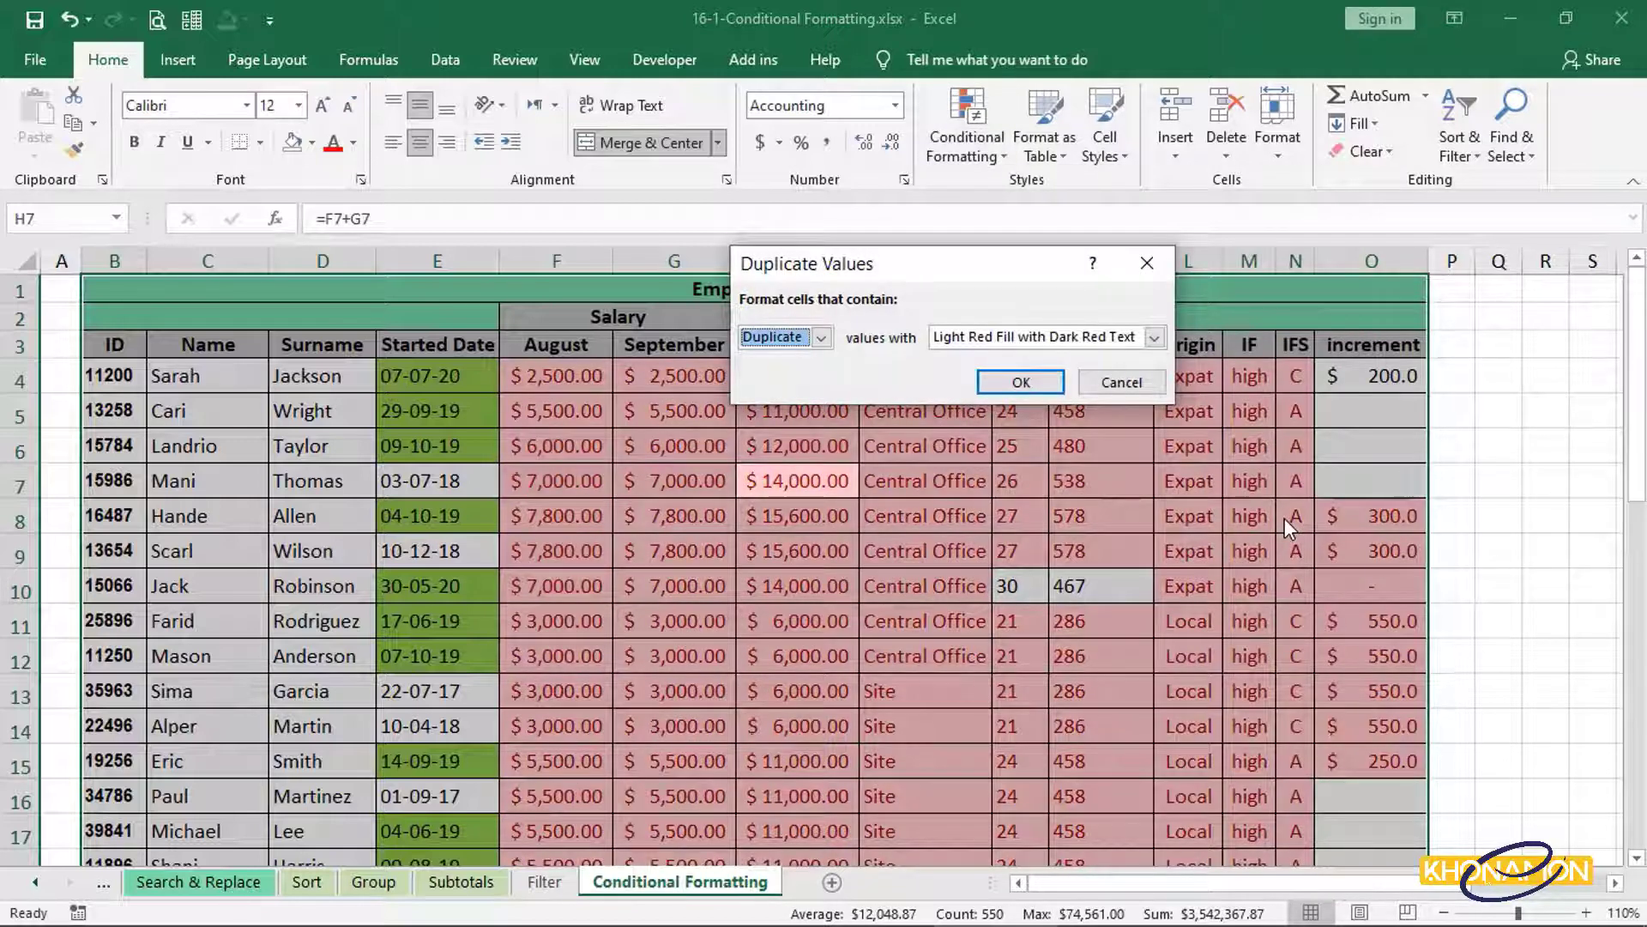
pyautogui.click(822, 337)
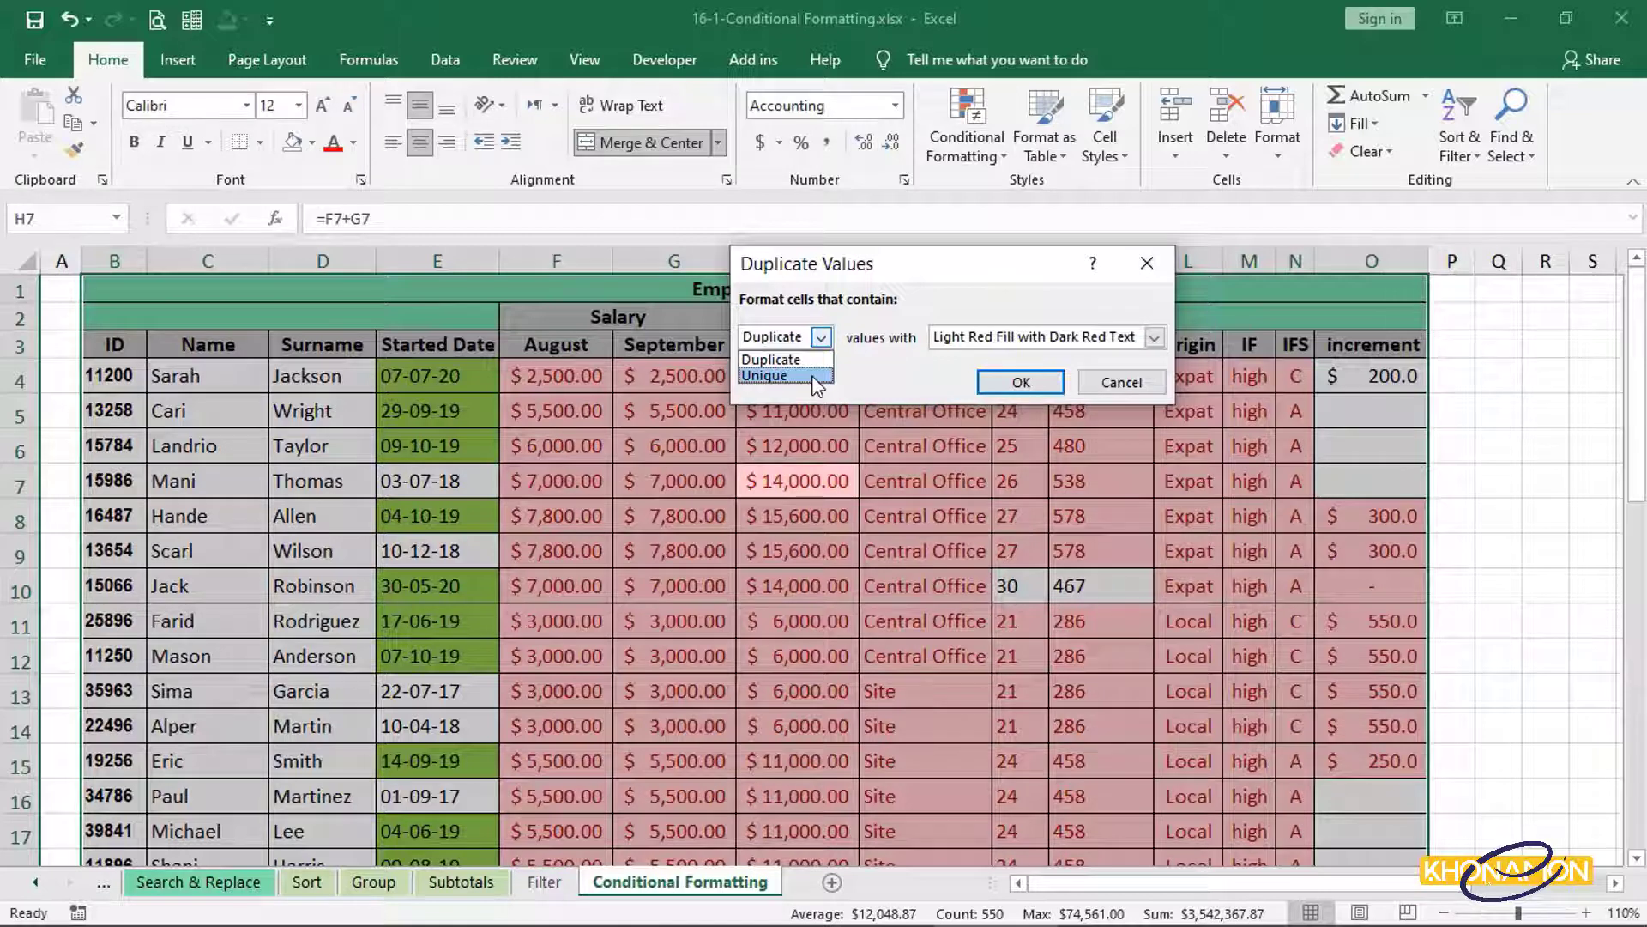
pyautogui.click(813, 363)
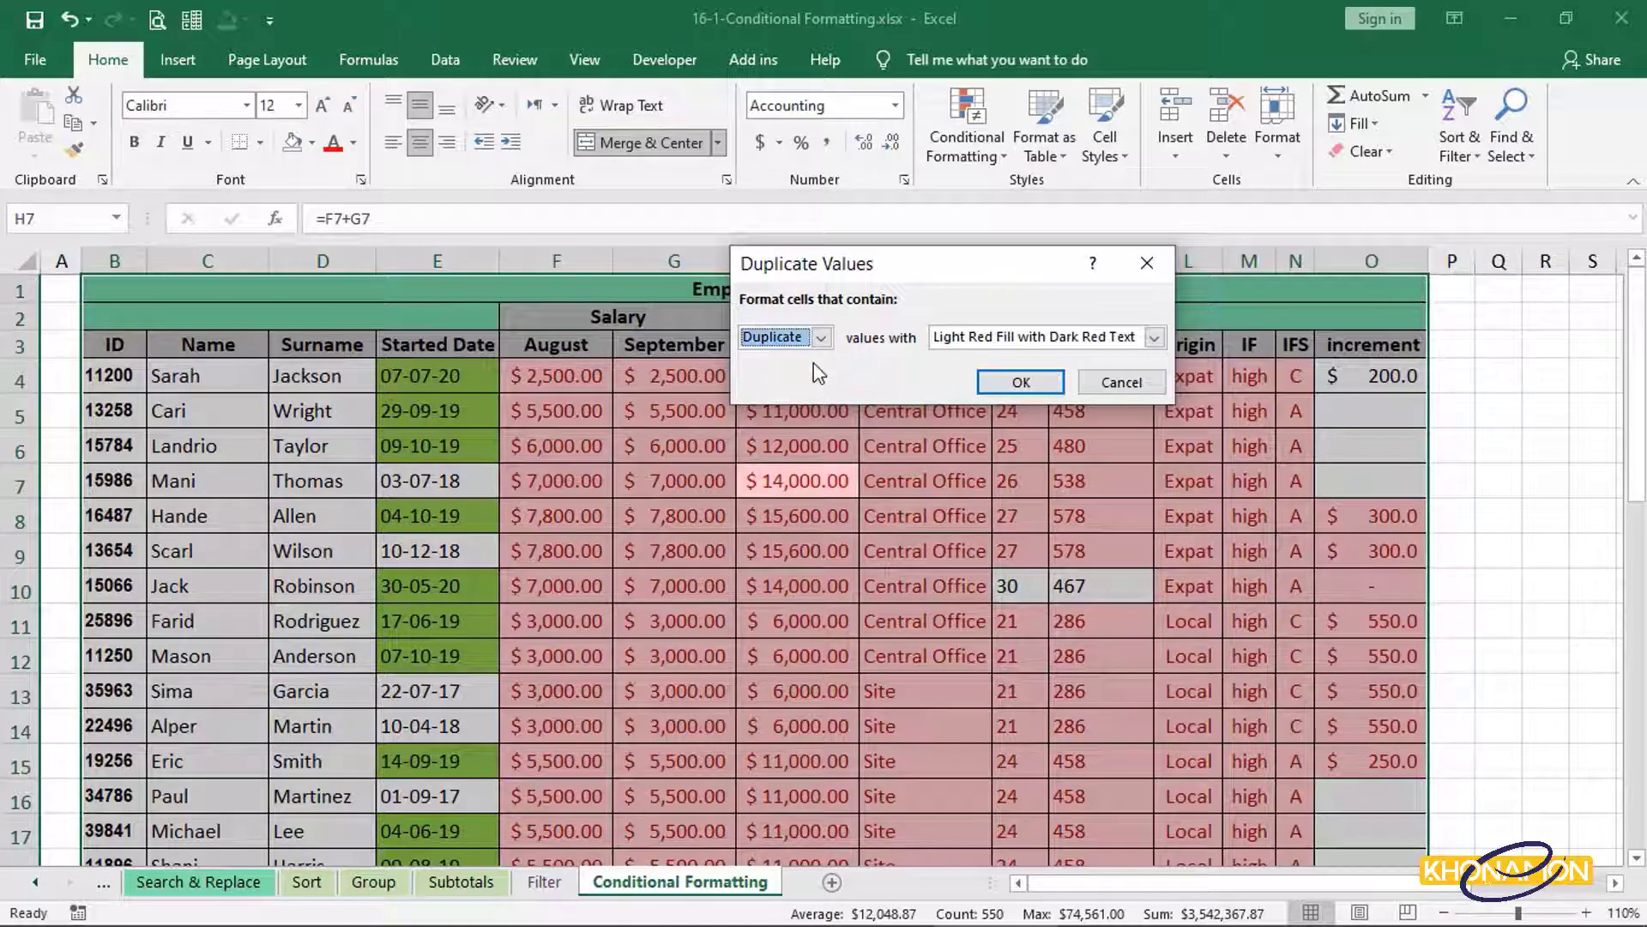
pyautogui.click(941, 338)
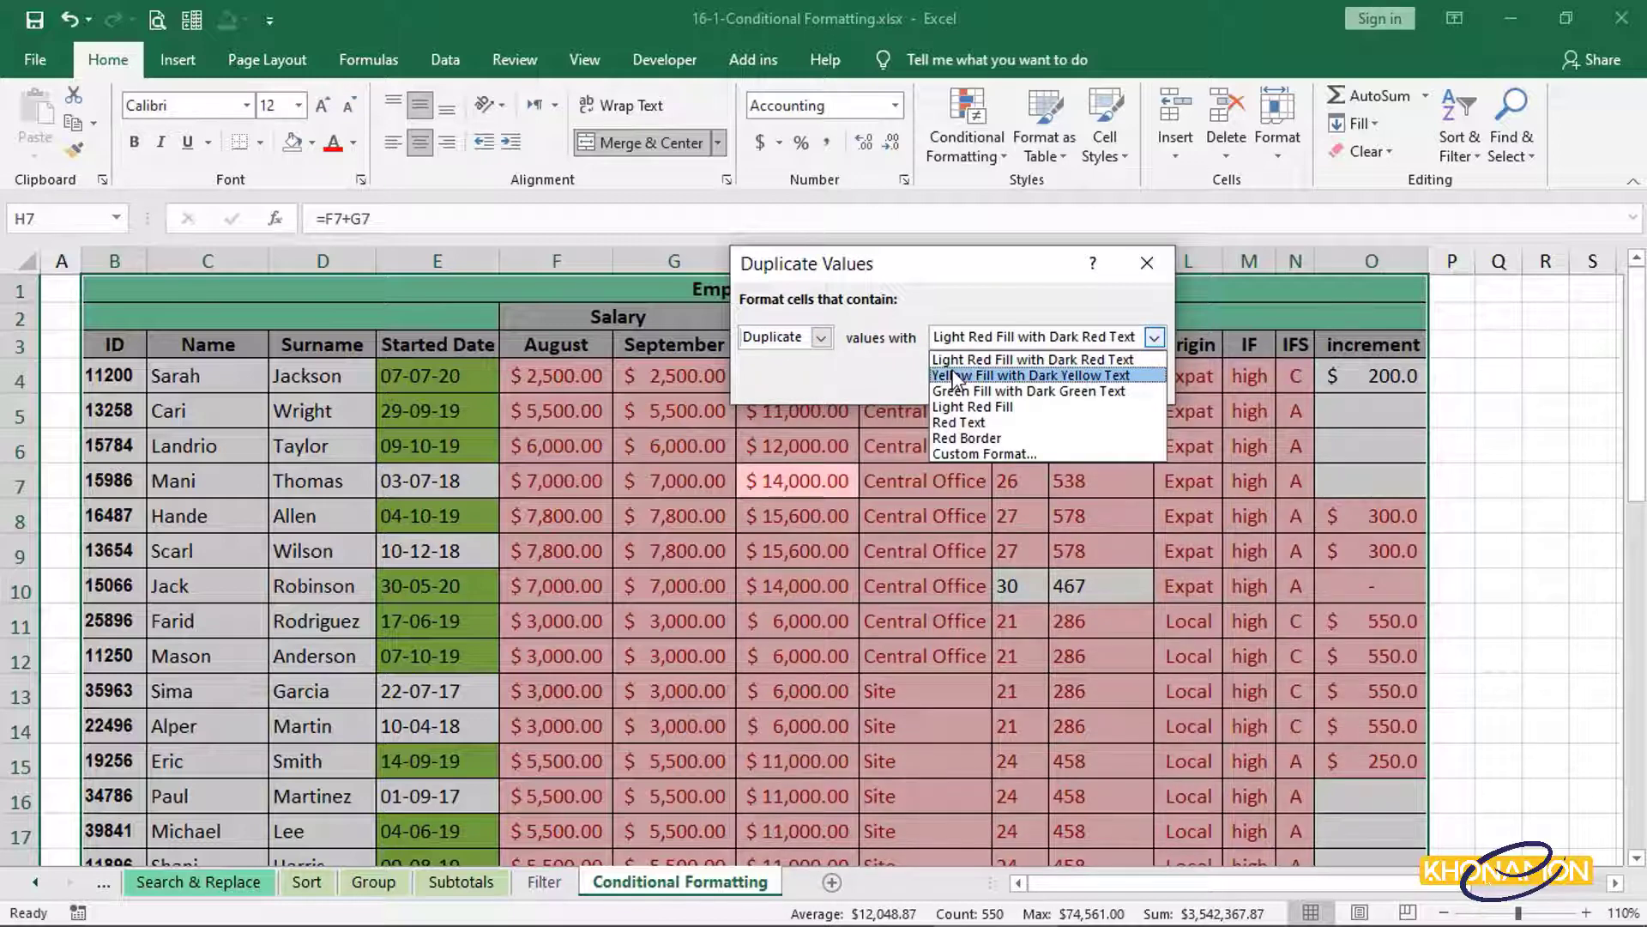
pyautogui.click(955, 376)
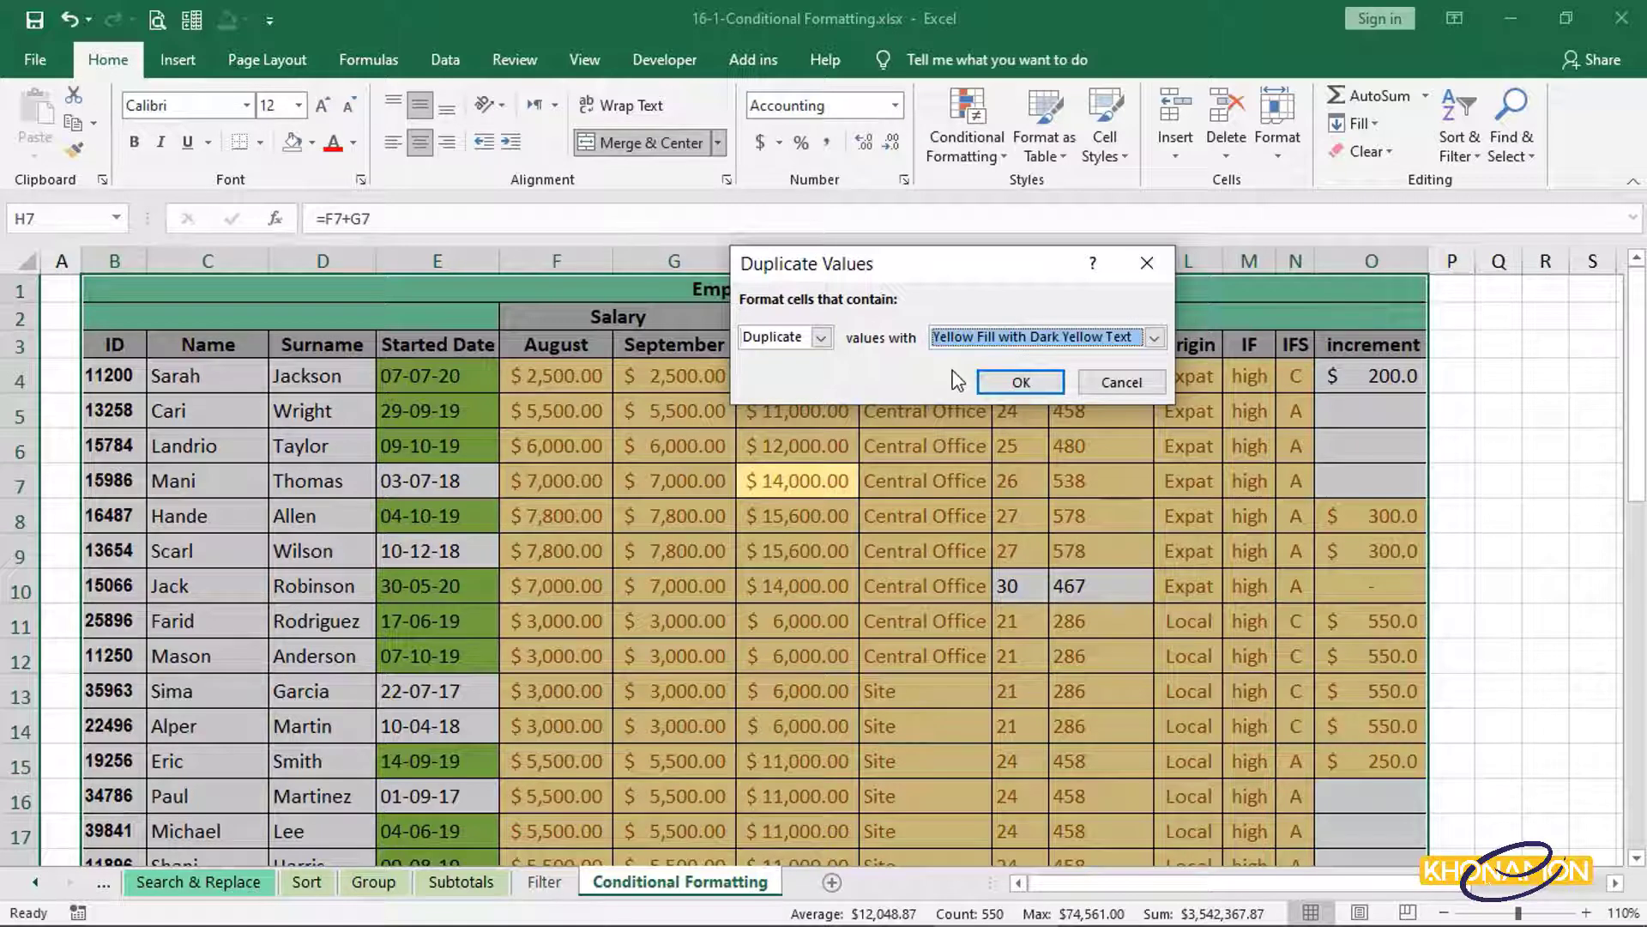
pyautogui.click(990, 380)
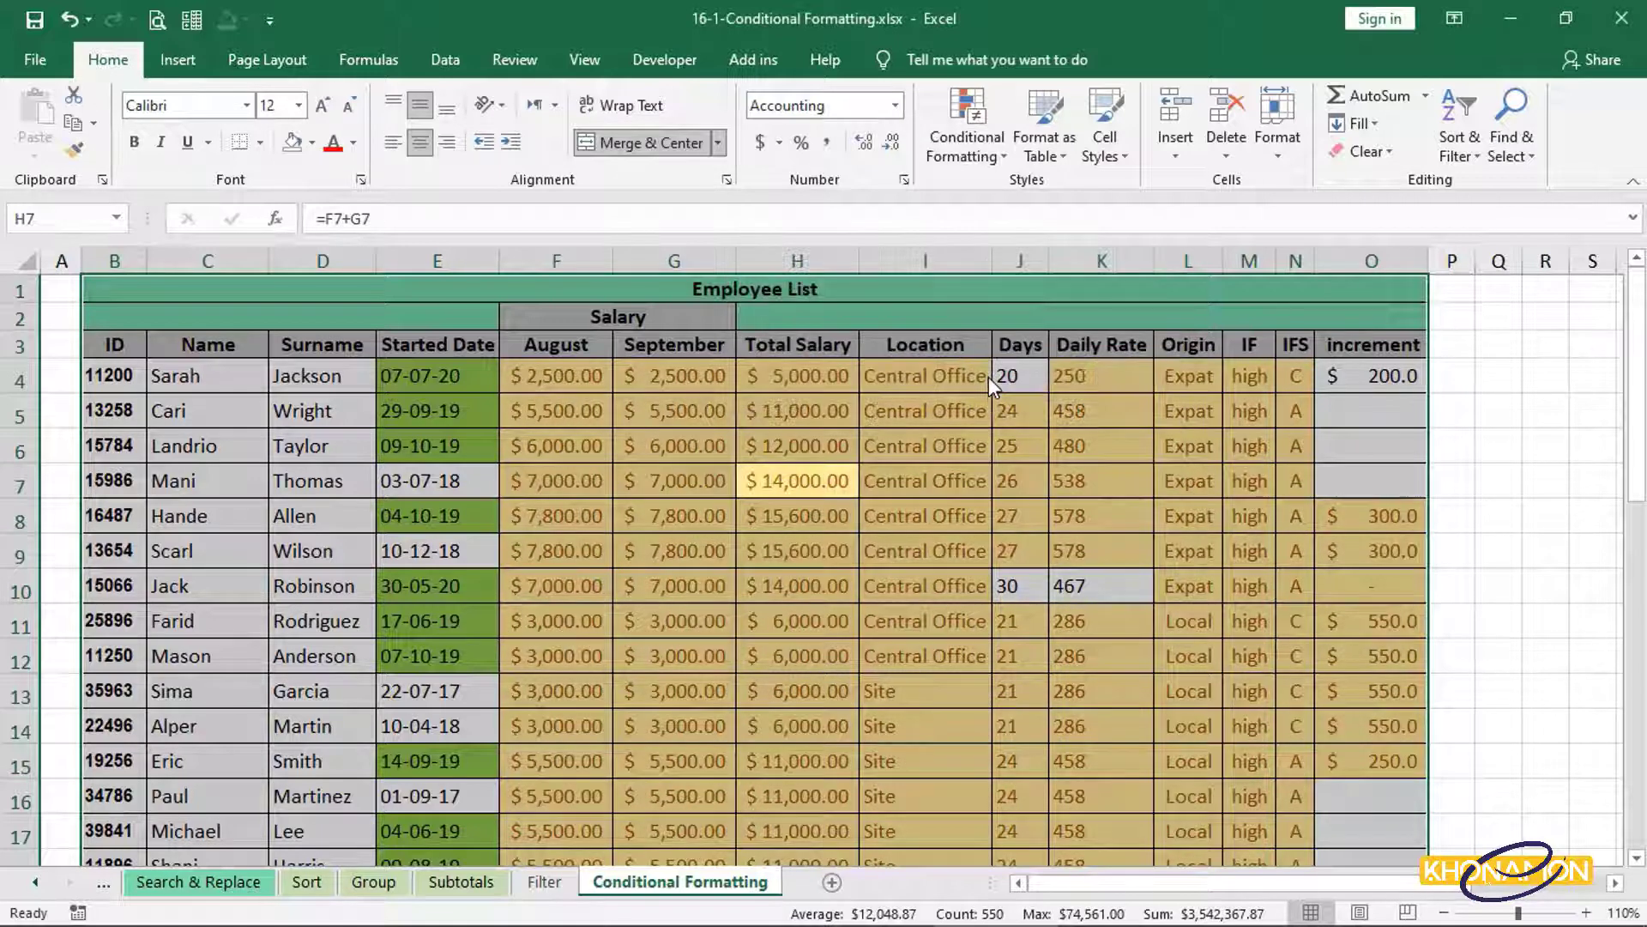
# Compare the highlighted duplicate employee records in rows 19 and 42, checking ID, name, surname and total salary.
pyautogui.scroll(-5, 995, 384)
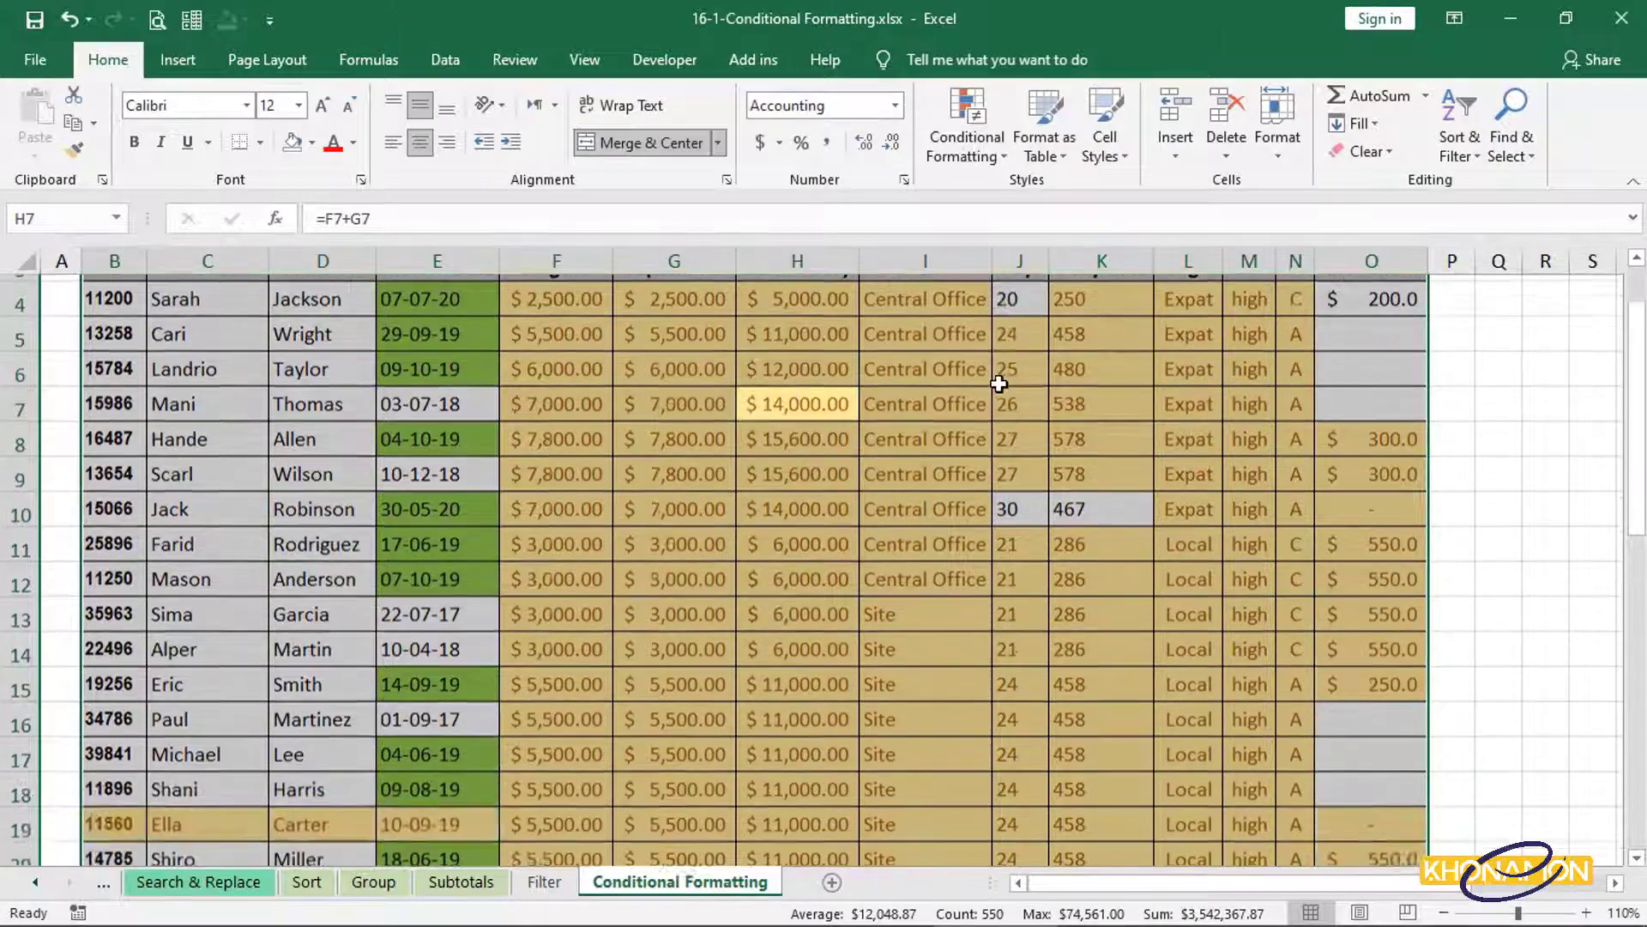
pyautogui.scroll(-6, 1005, 392)
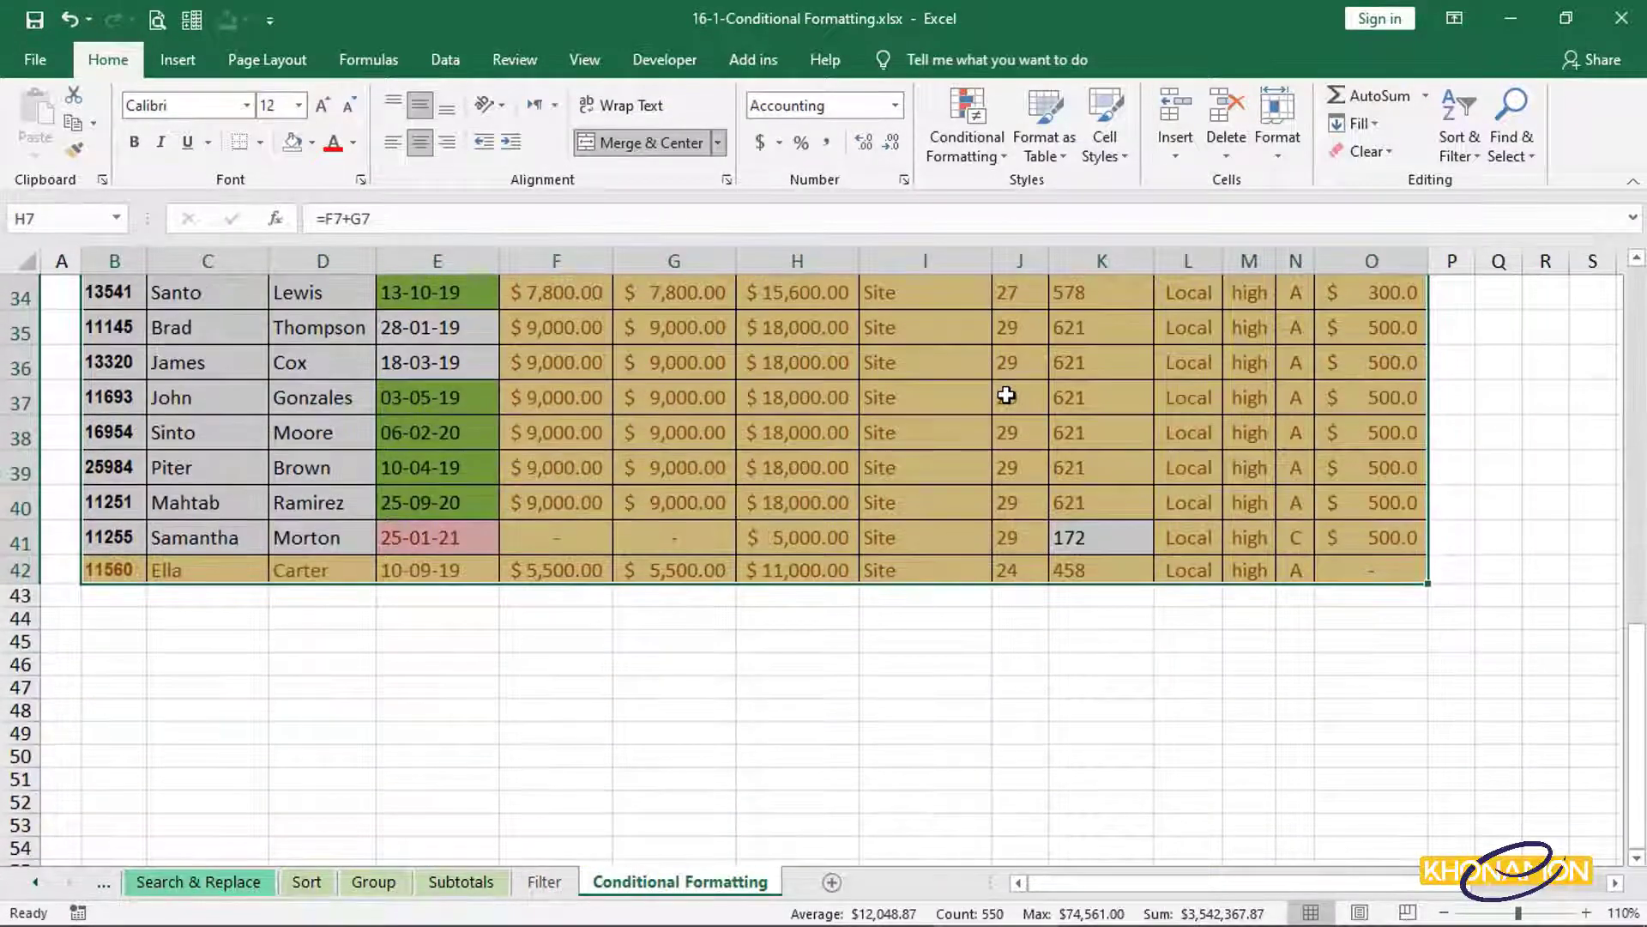
pyautogui.click(227, 570)
pyautogui.click(292, 571)
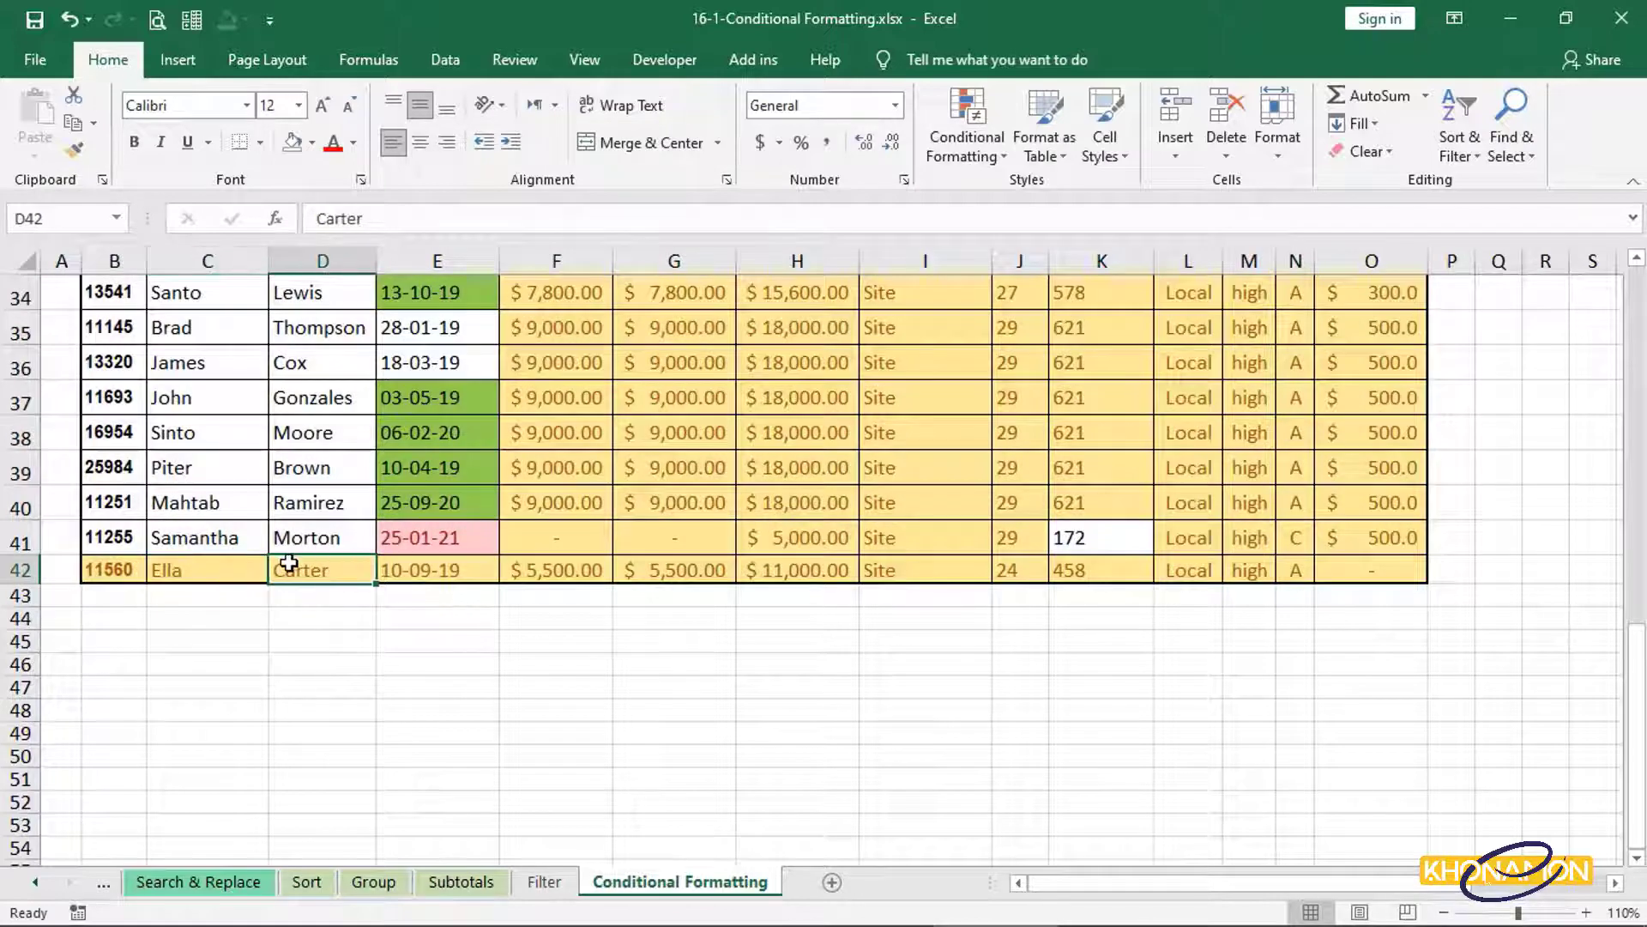
pyautogui.scroll(5, 270, 562)
pyautogui.click(230, 296)
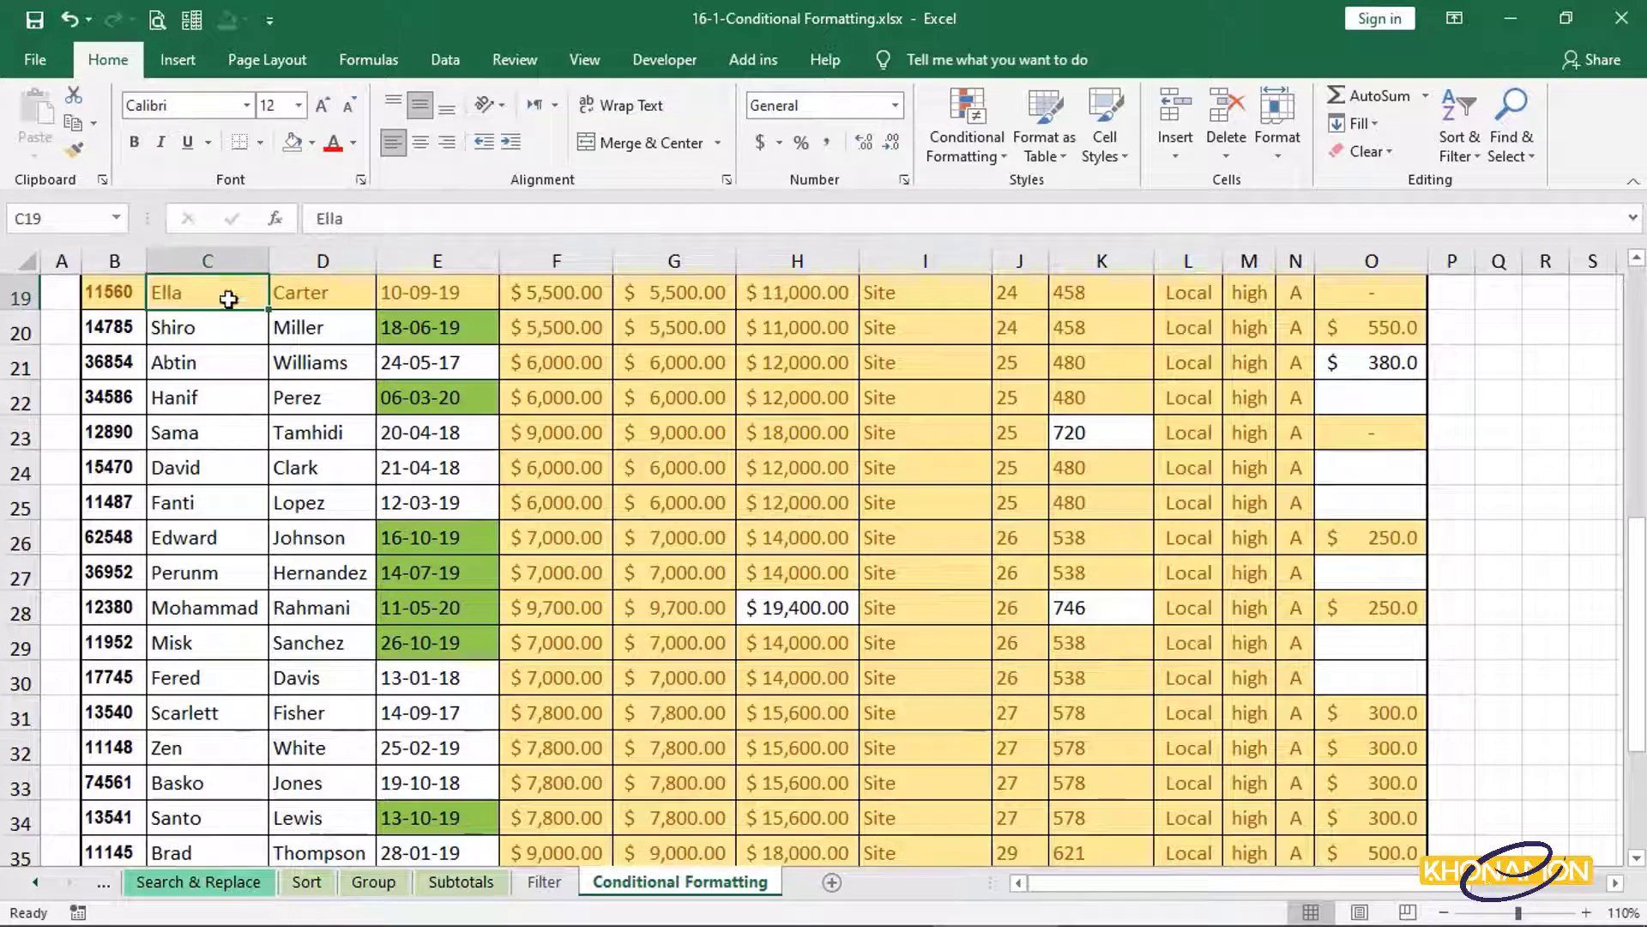
pyautogui.click(324, 299)
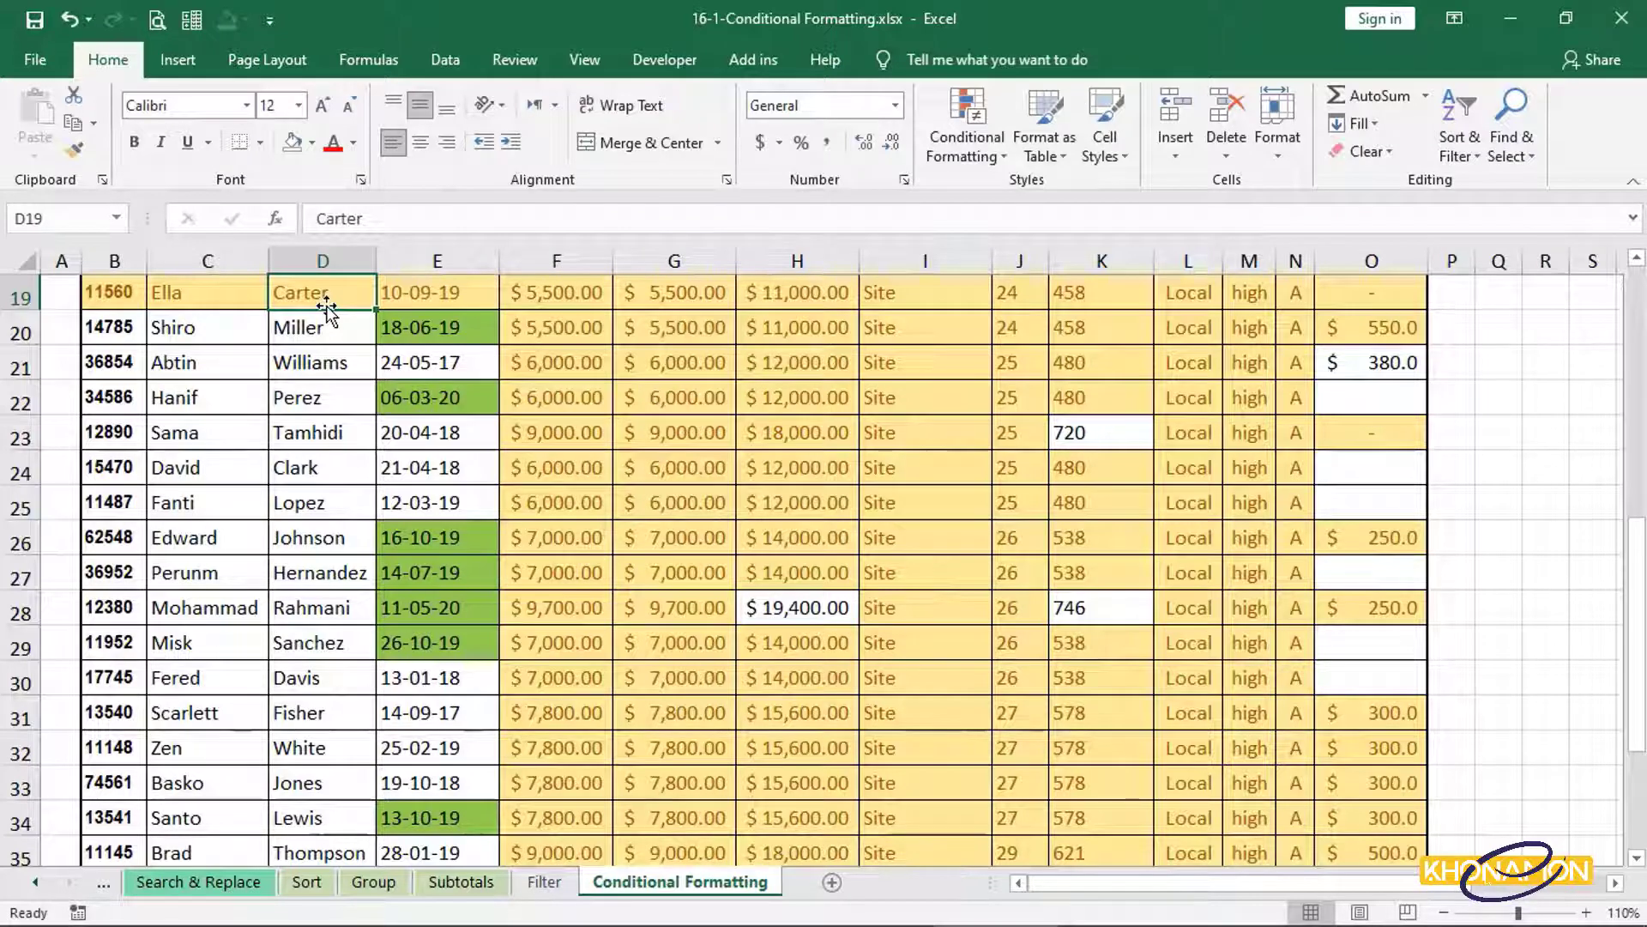
pyautogui.click(124, 295)
pyautogui.scroll(-5, 165, 356)
pyautogui.click(131, 570)
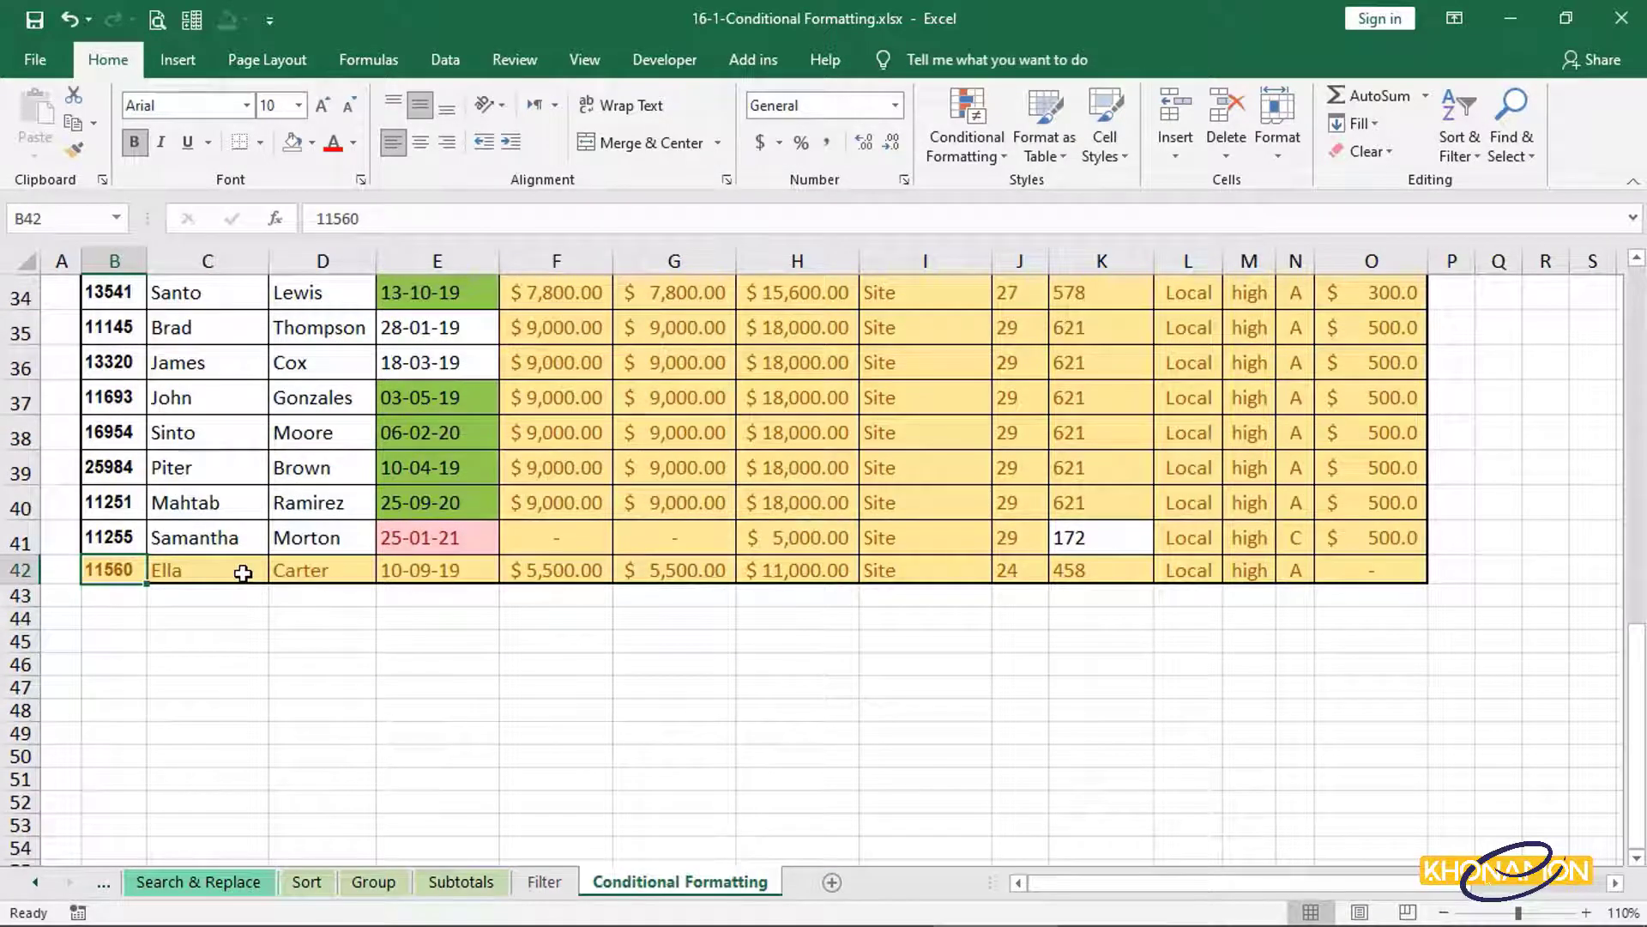
pyautogui.click(822, 574)
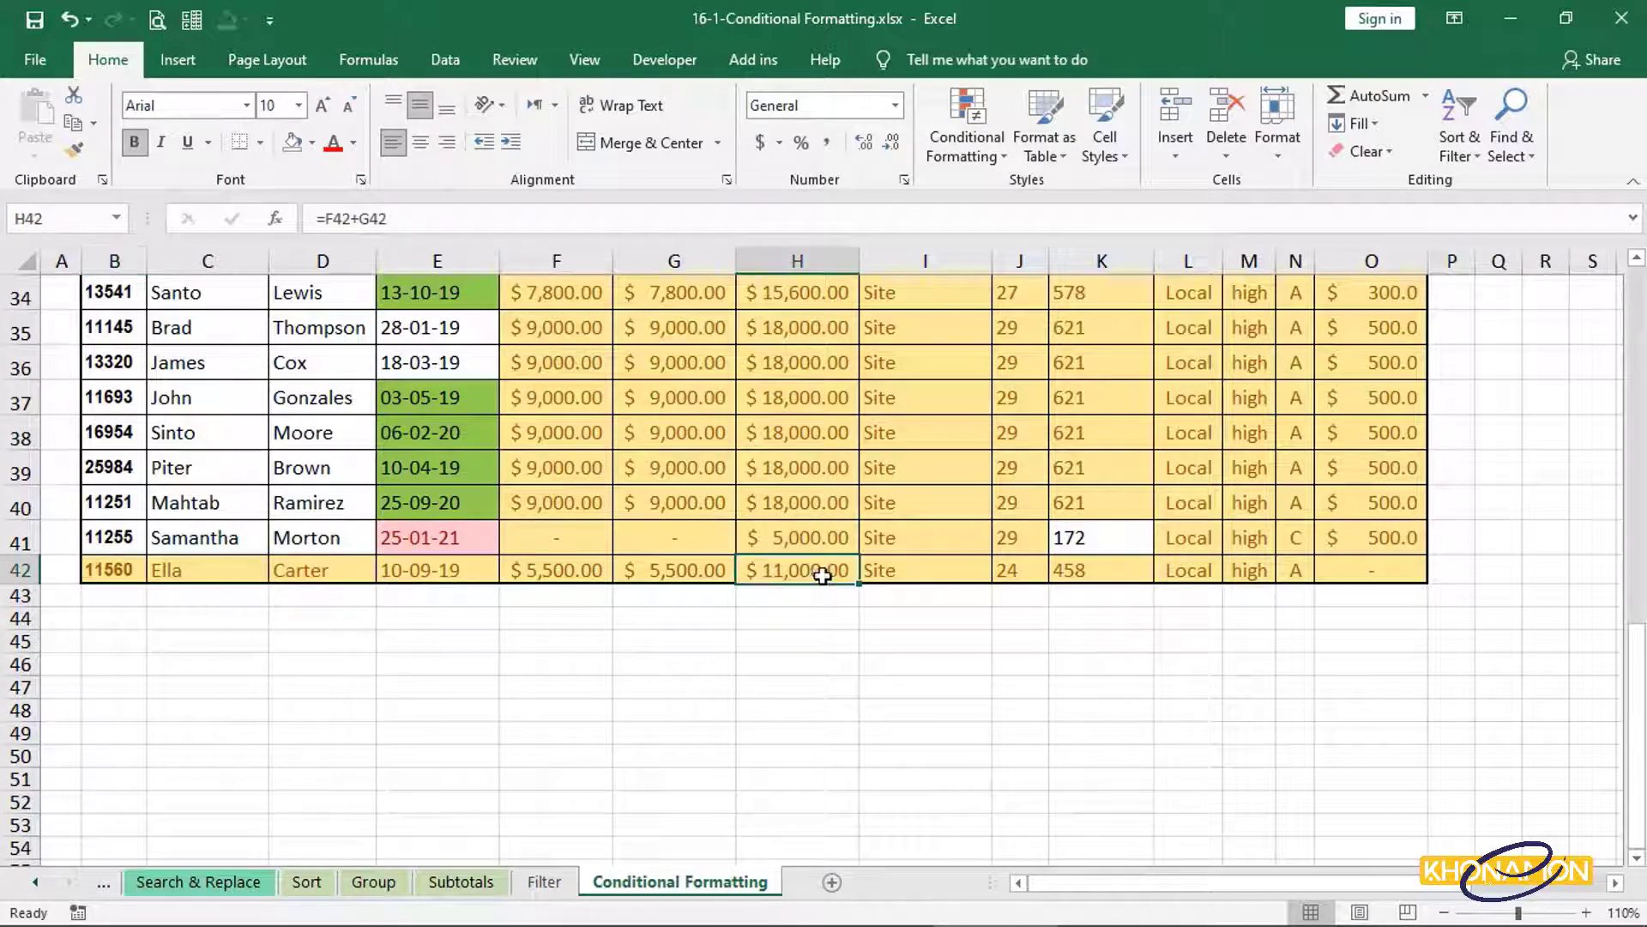
pyautogui.scroll(6, 822, 575)
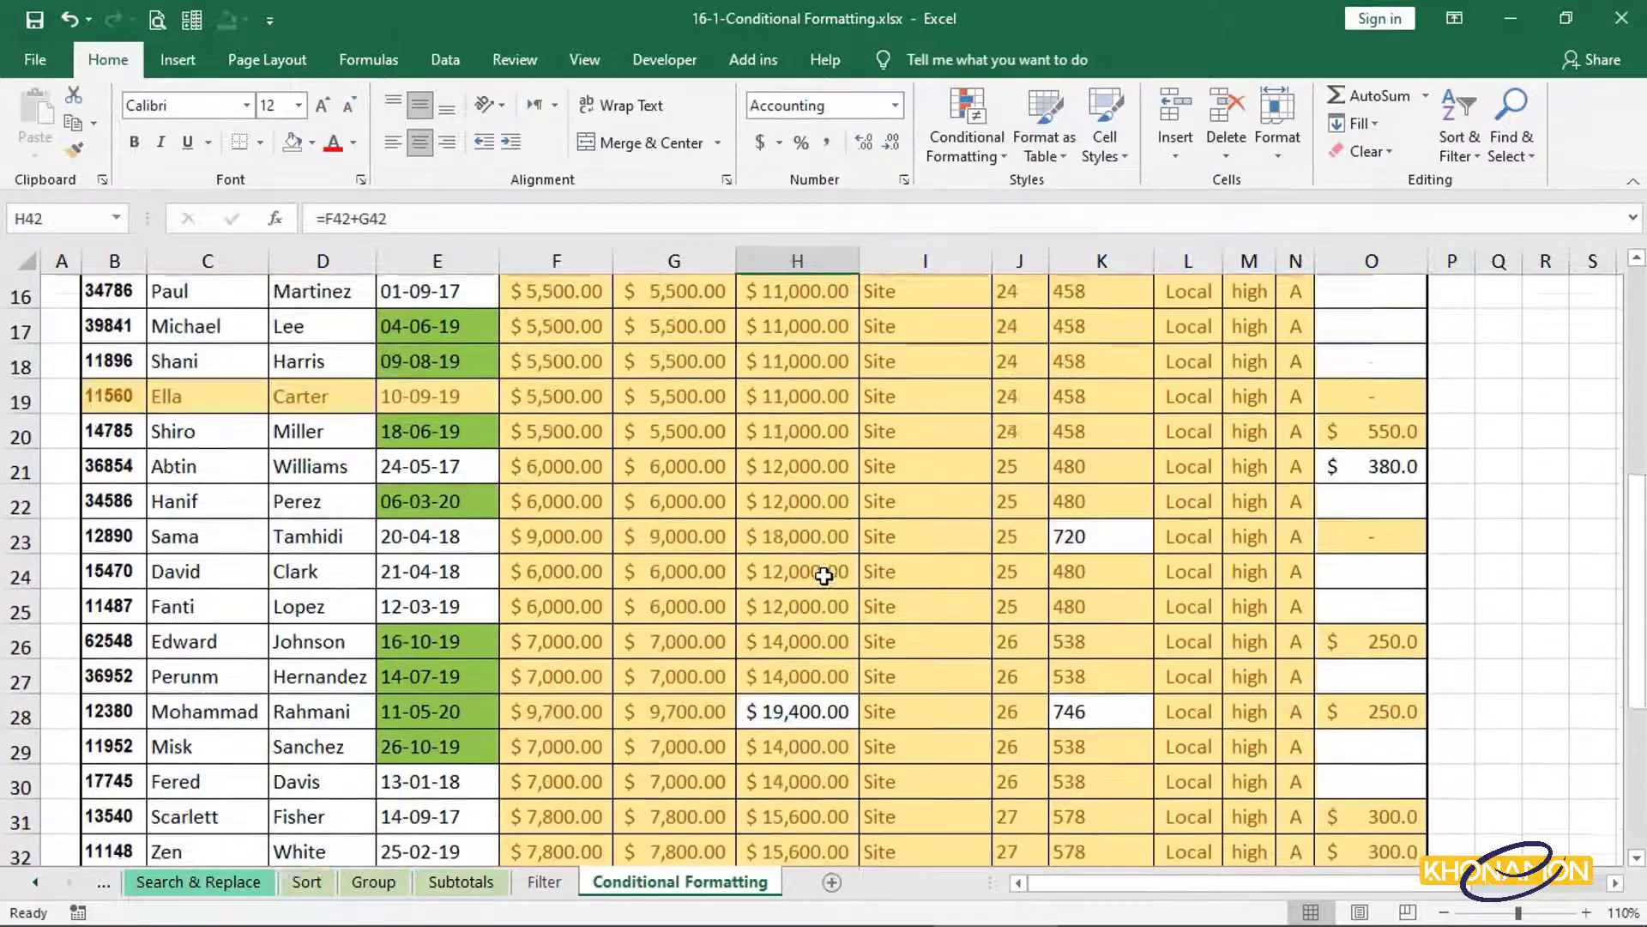
pyautogui.click(841, 393)
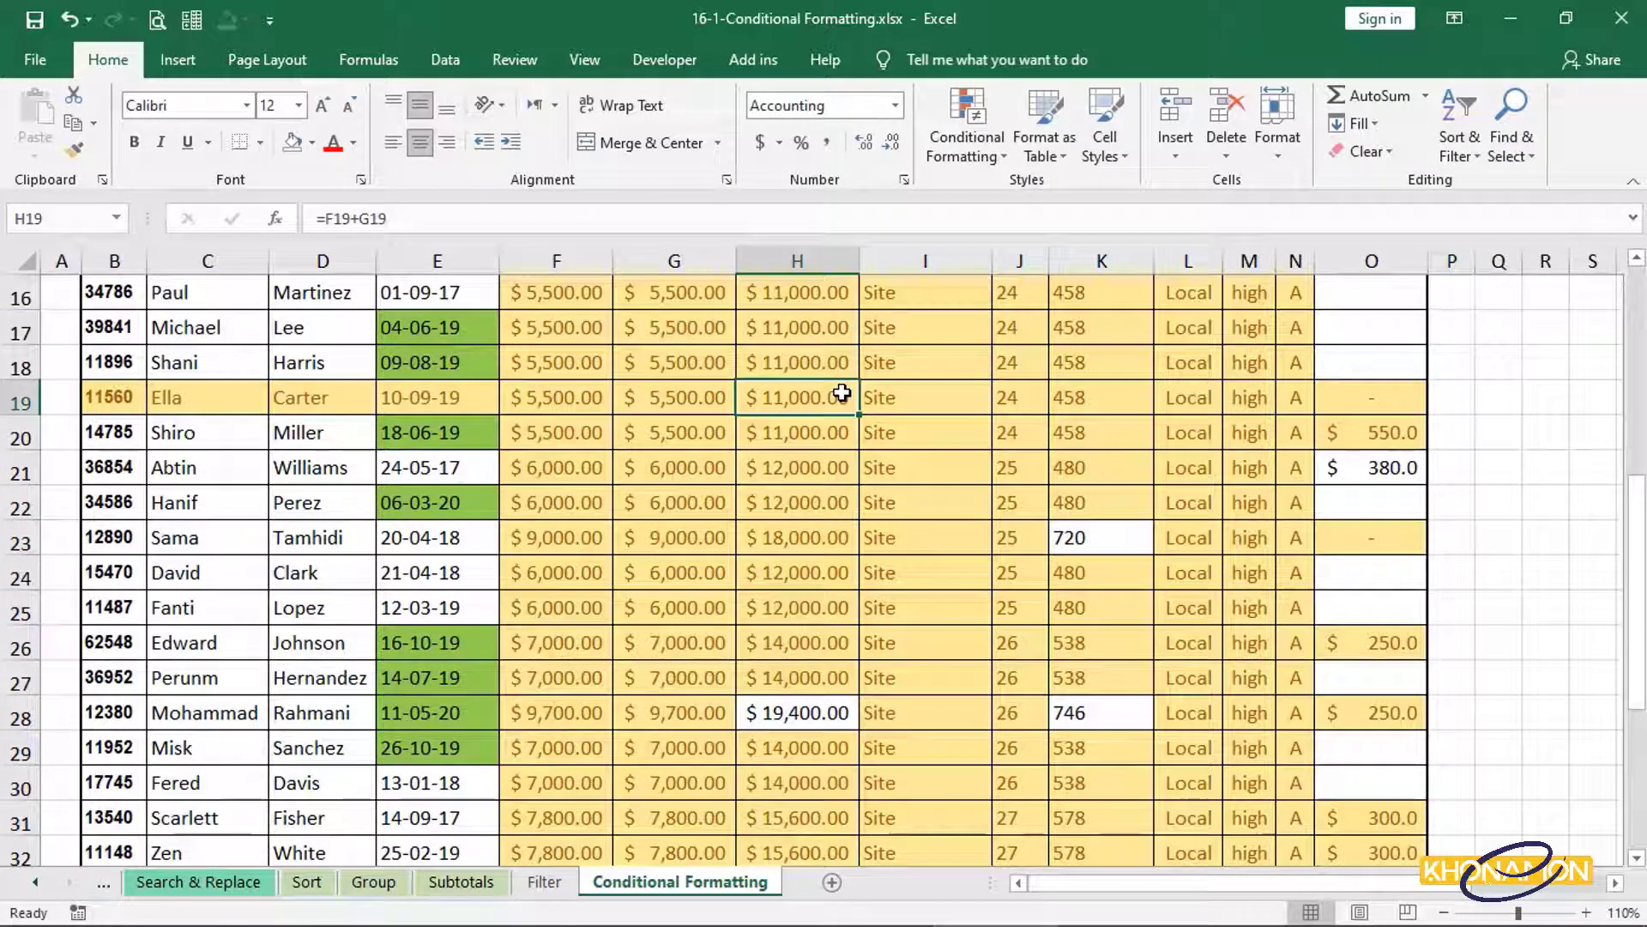
# Delete the duplicate employee record in row 42 from the sheet.
pyautogui.scroll(-6, 841, 392)
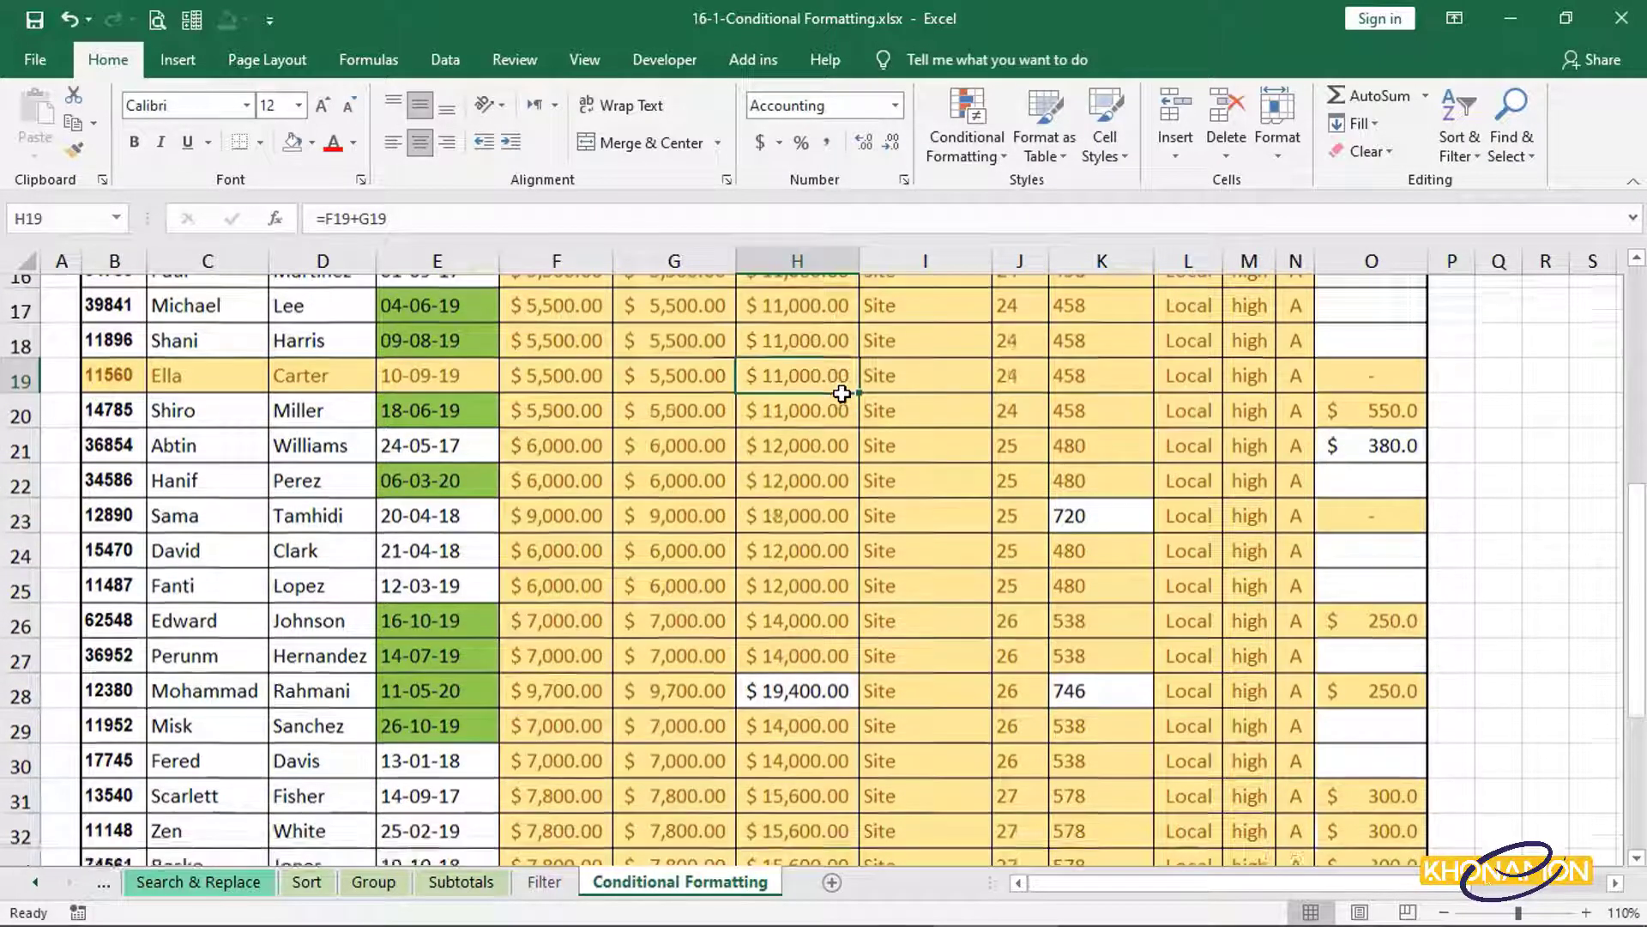
pyautogui.click(33, 569)
pyautogui.rightClick(32, 569)
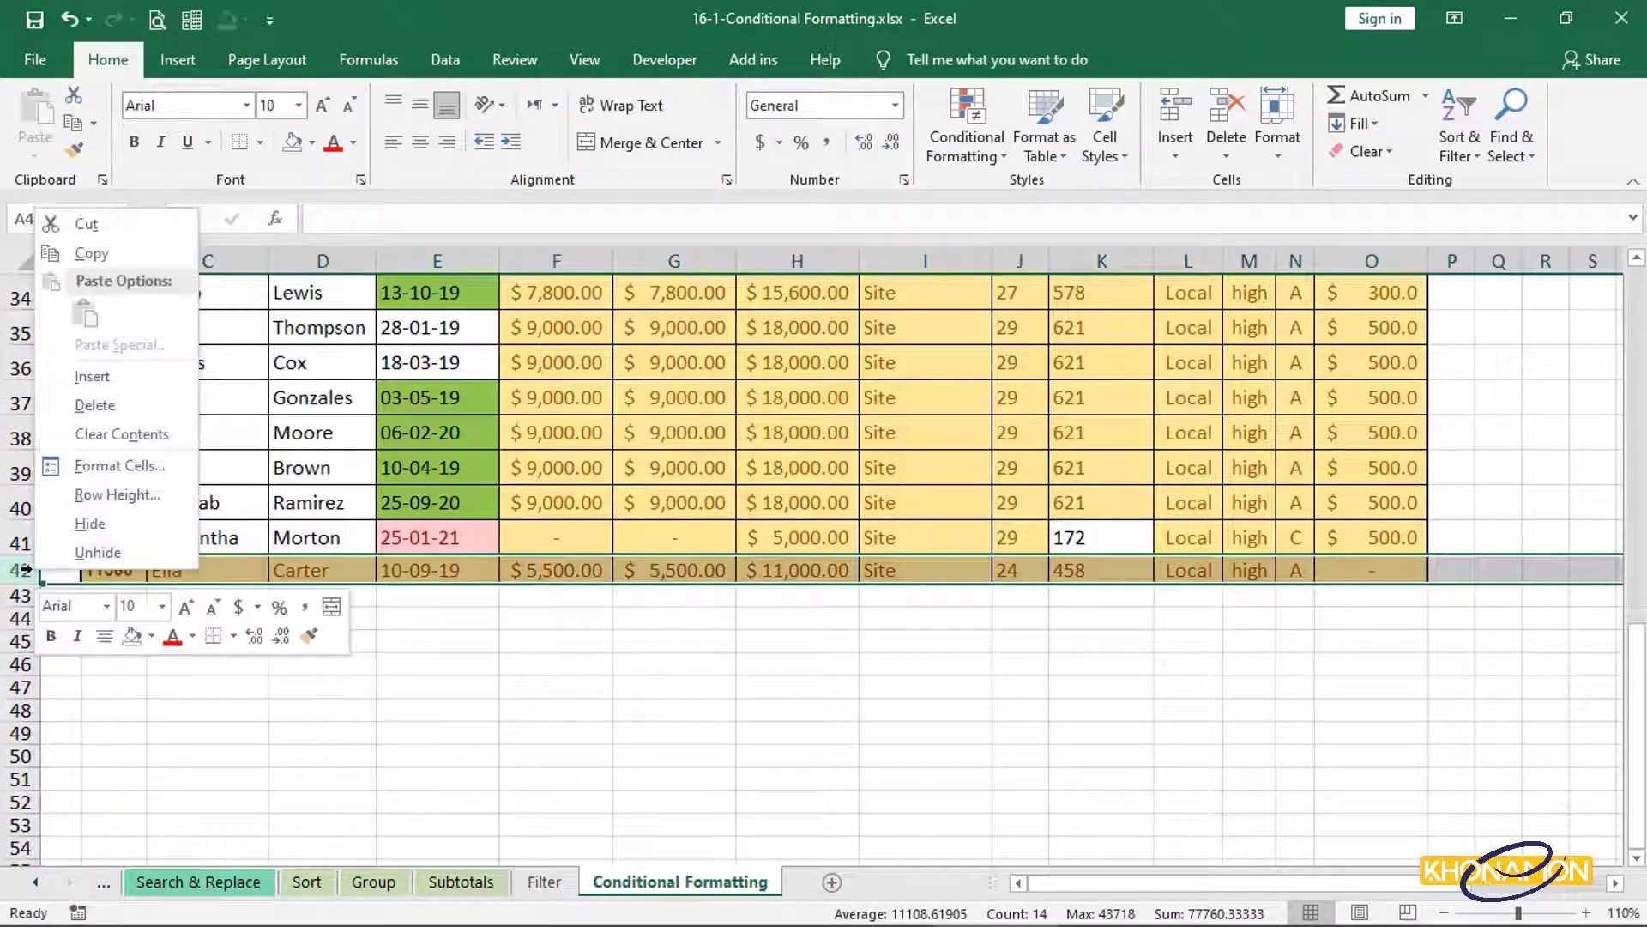
pyautogui.click(112, 398)
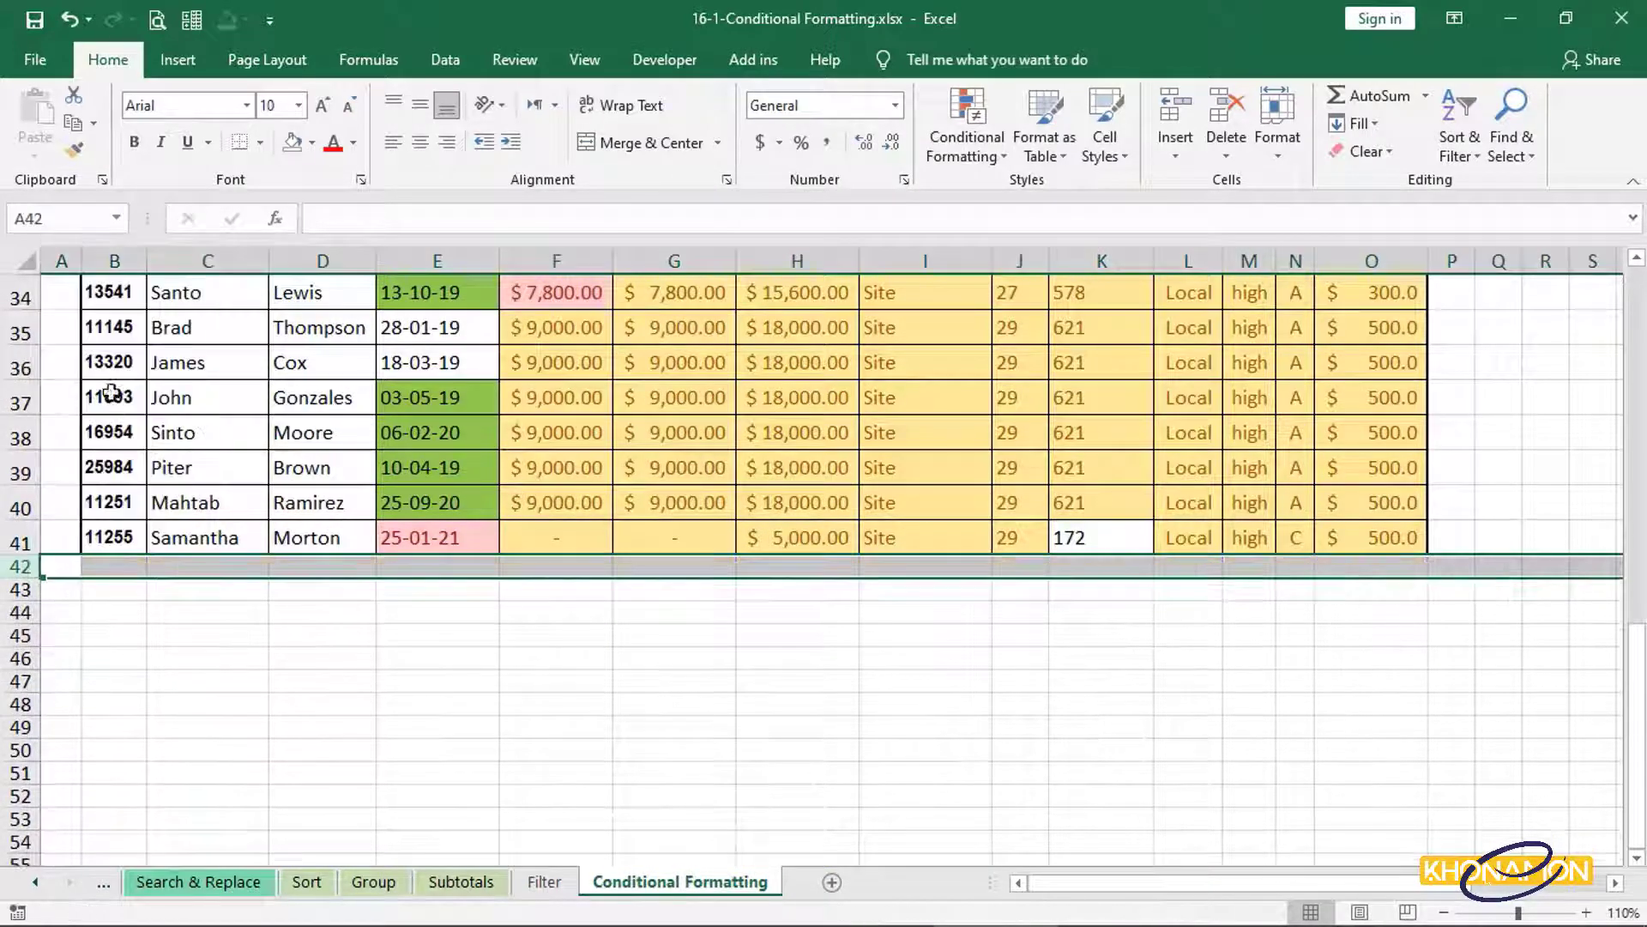
pyautogui.click(284, 433)
# Apply a Bottom 10% rule with Light Red Fill with Dark Red Text to the Total Salary cells H4:H41.
pyautogui.scroll(2, 286, 455)
pyautogui.scroll(9, 286, 455)
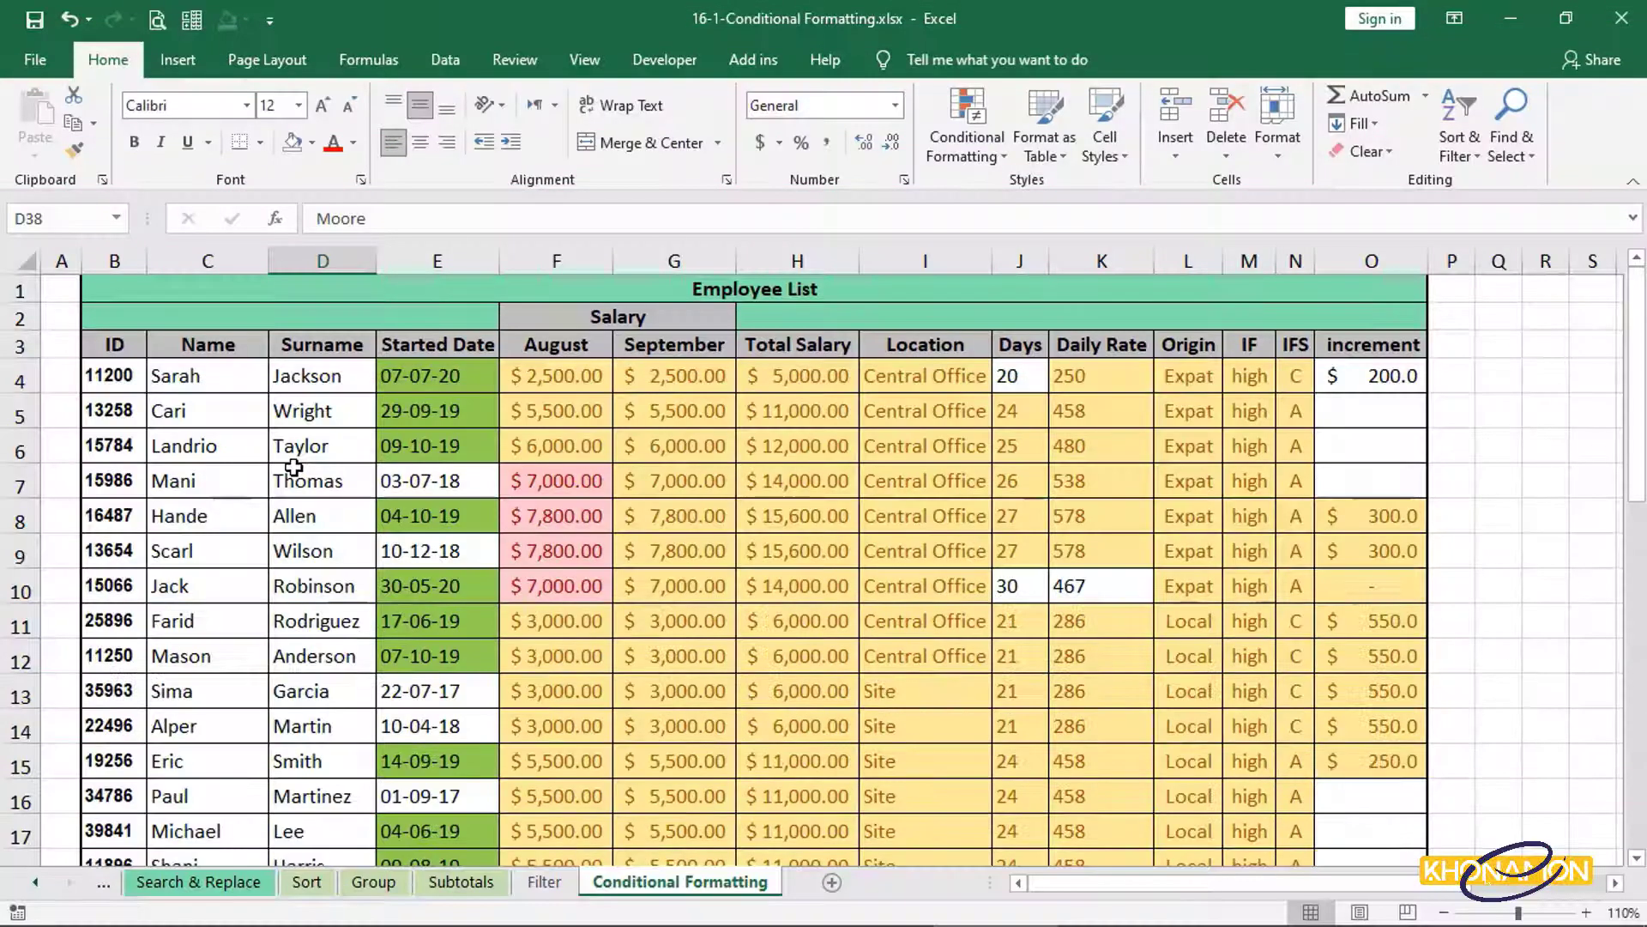
pyautogui.click(987, 147)
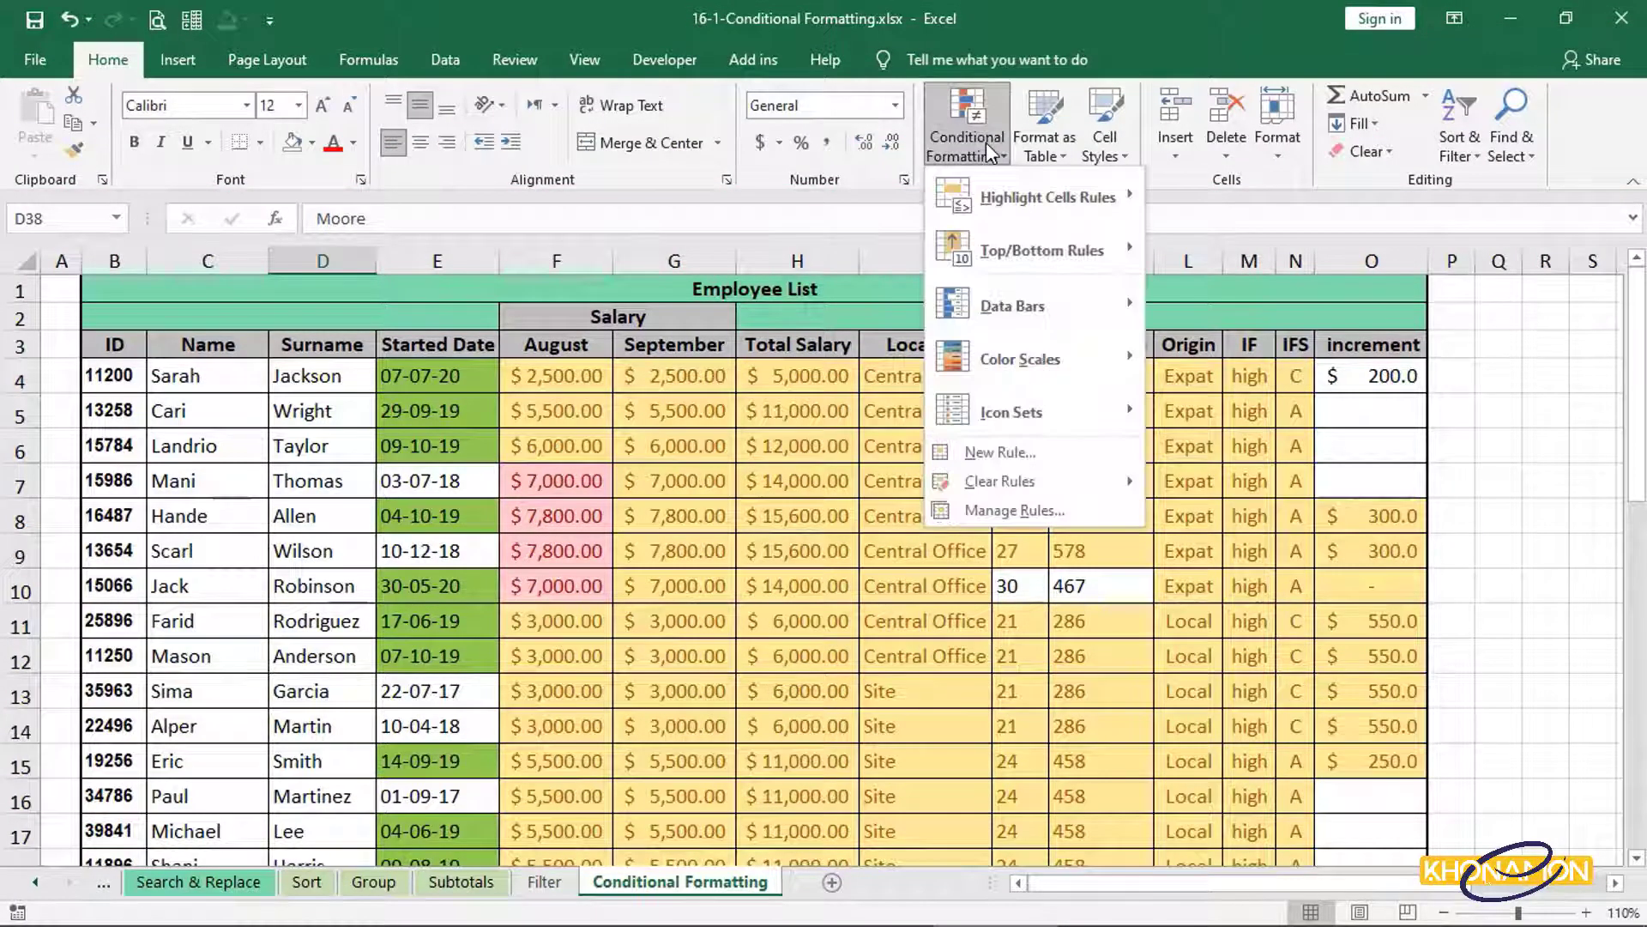
pyautogui.moveTo(1055, 273)
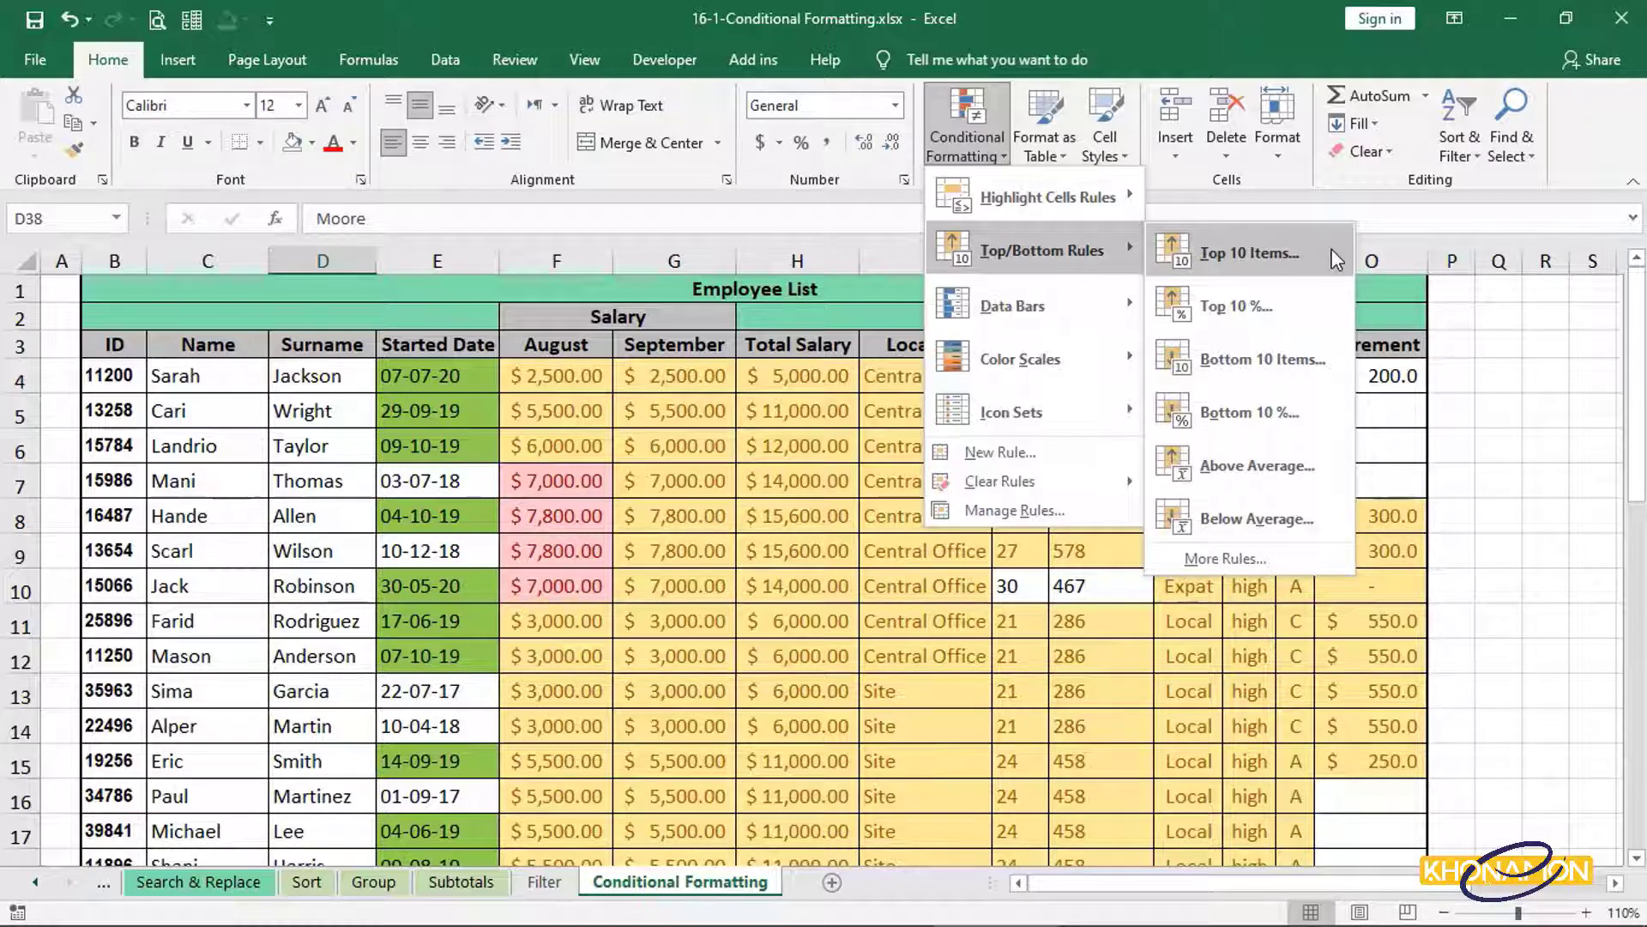
pyautogui.click(776, 372)
pyautogui.click(777, 373)
pyautogui.hotkey('shift', 'Down')
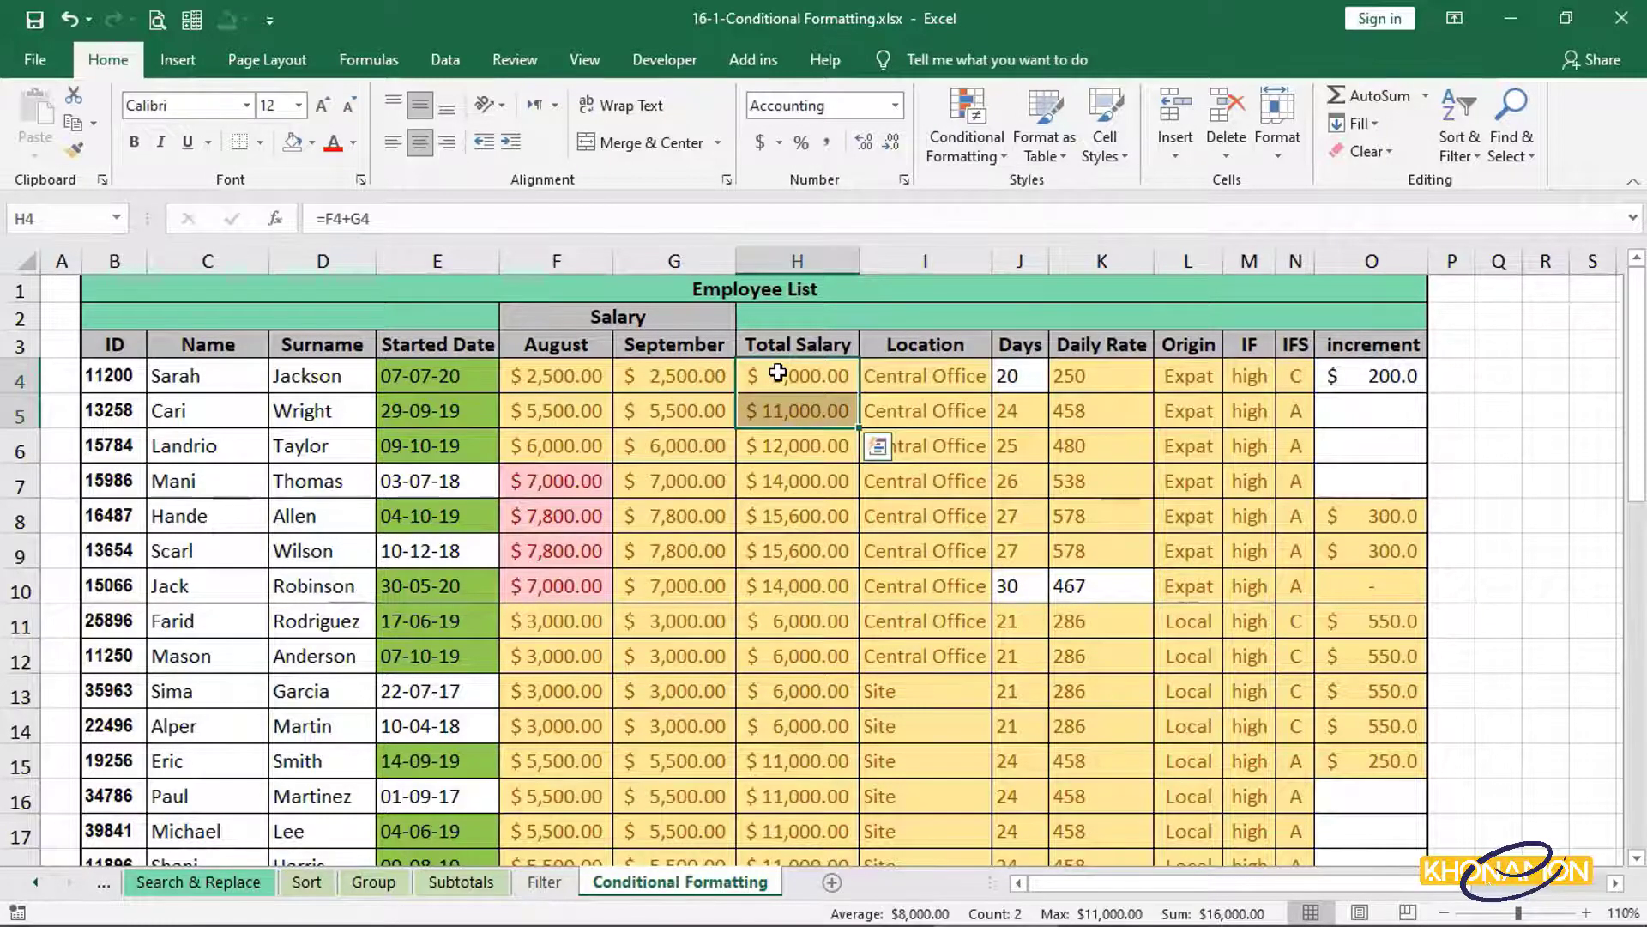
pyautogui.hotkey('ctrl', 'shift', 'Down')
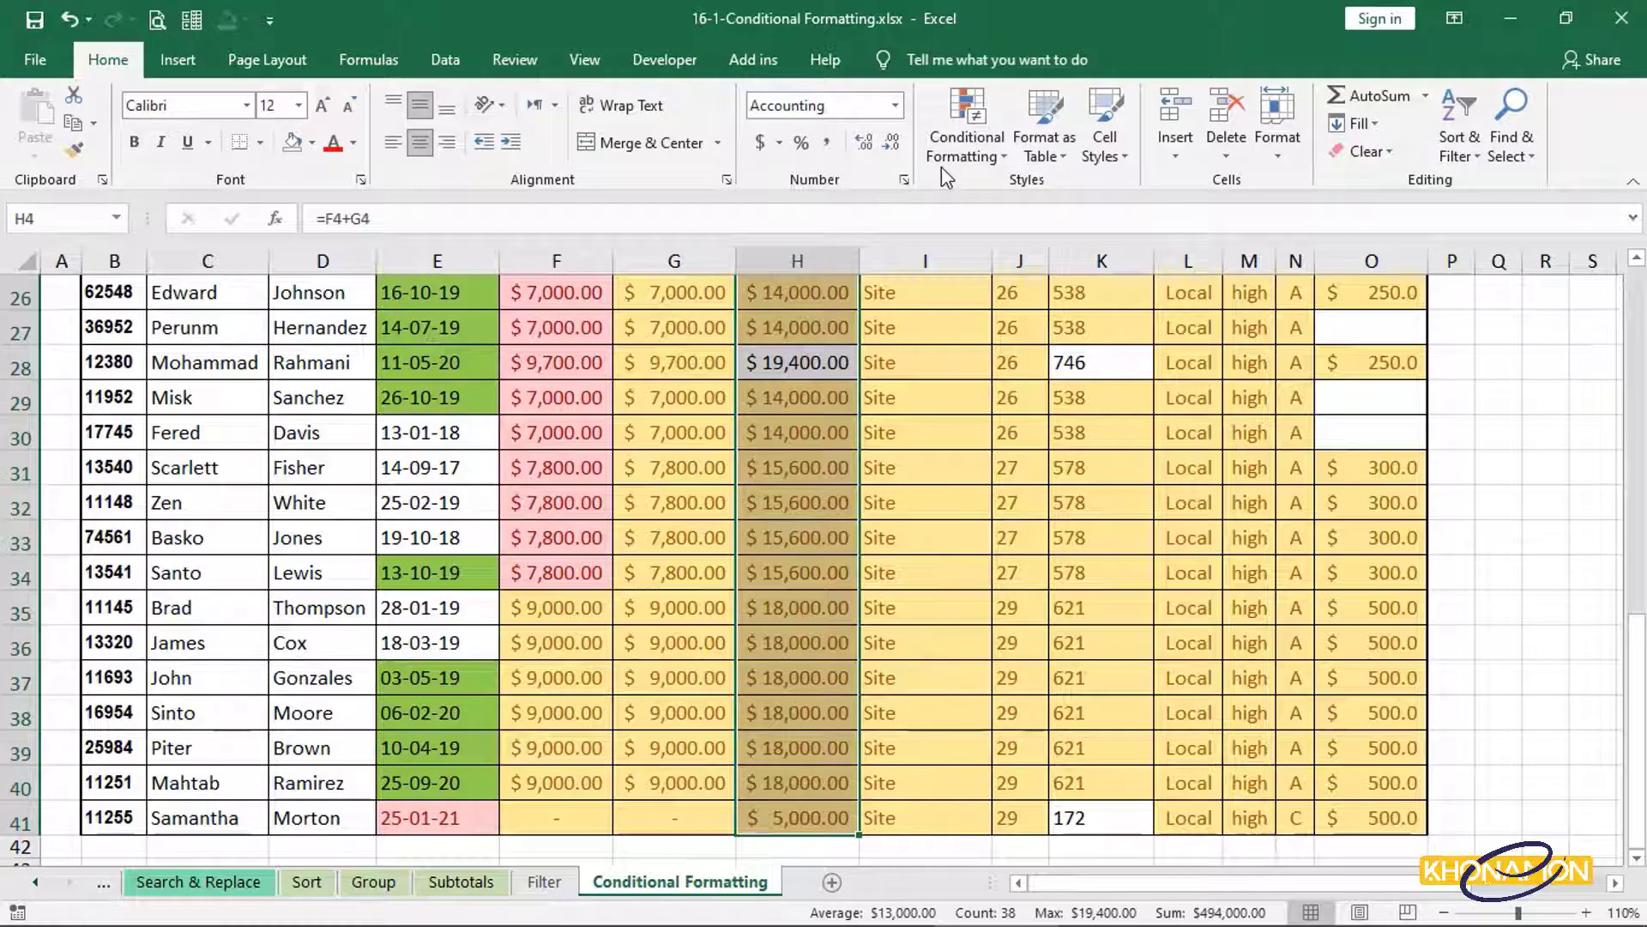
pyautogui.click(965, 146)
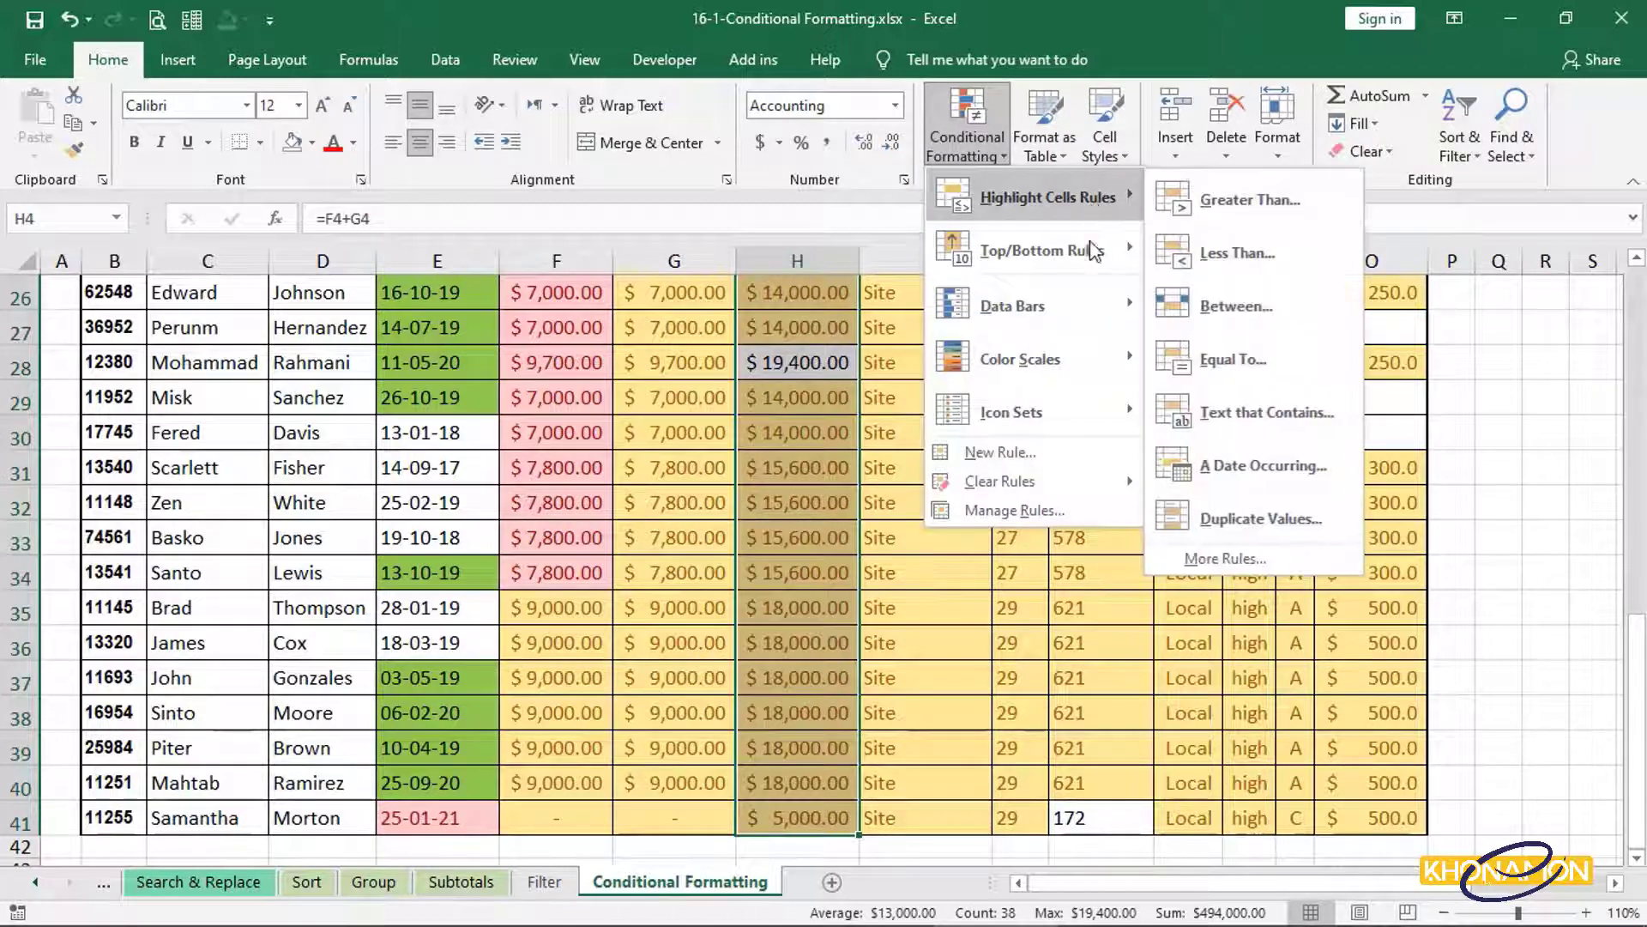
pyautogui.moveTo(1093, 250)
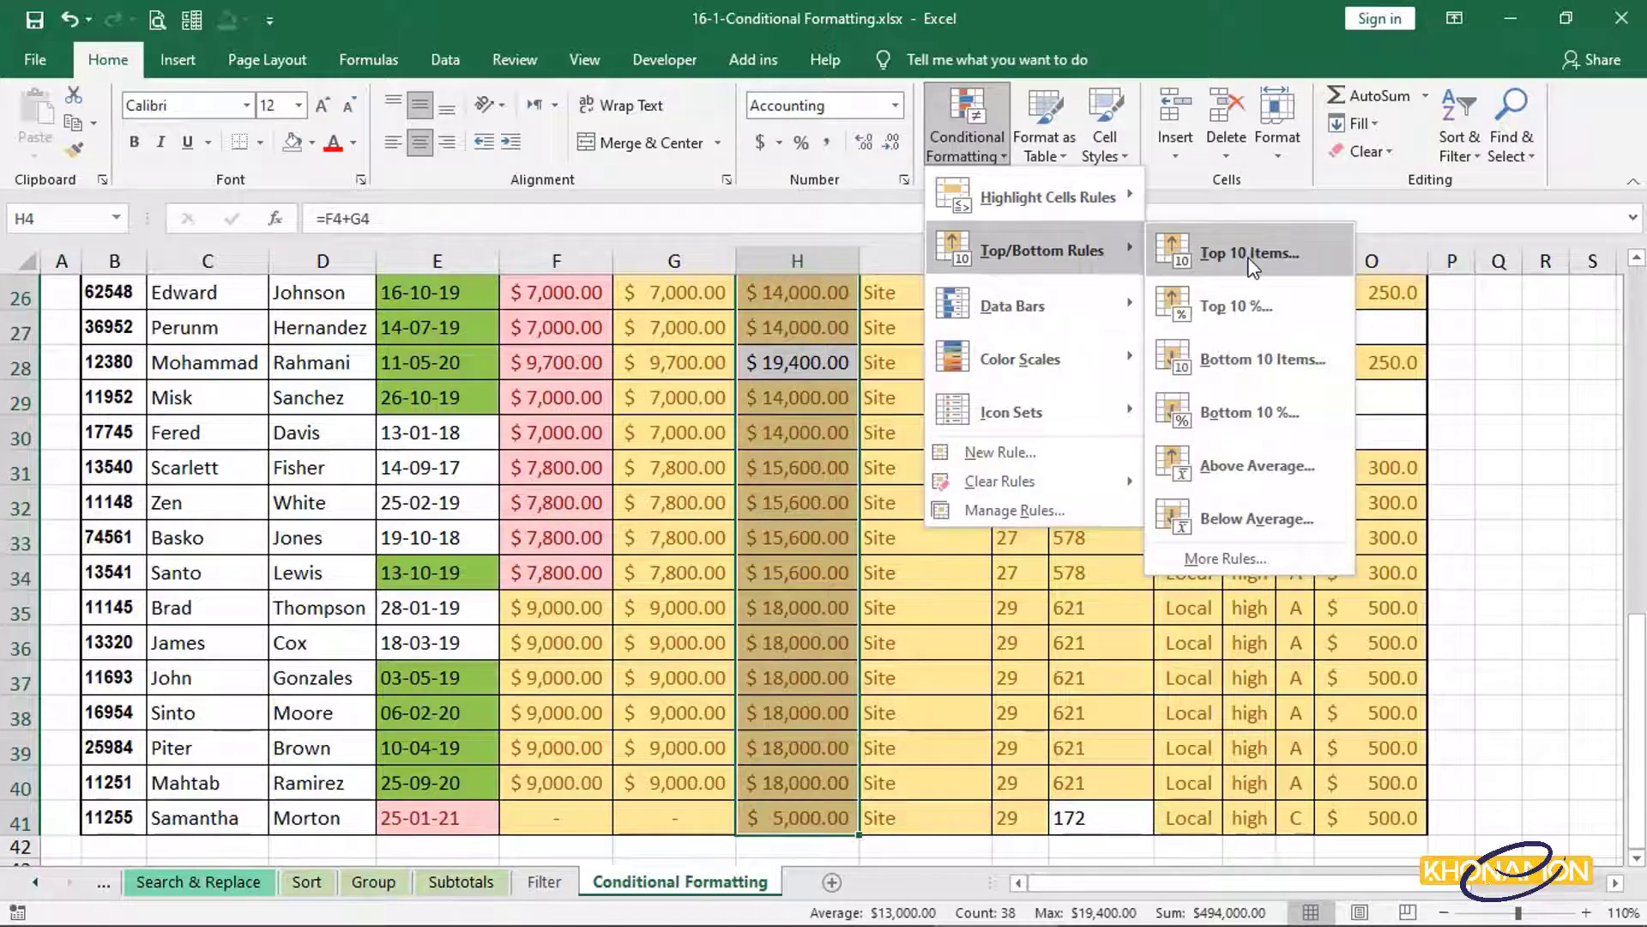
pyautogui.click(1319, 412)
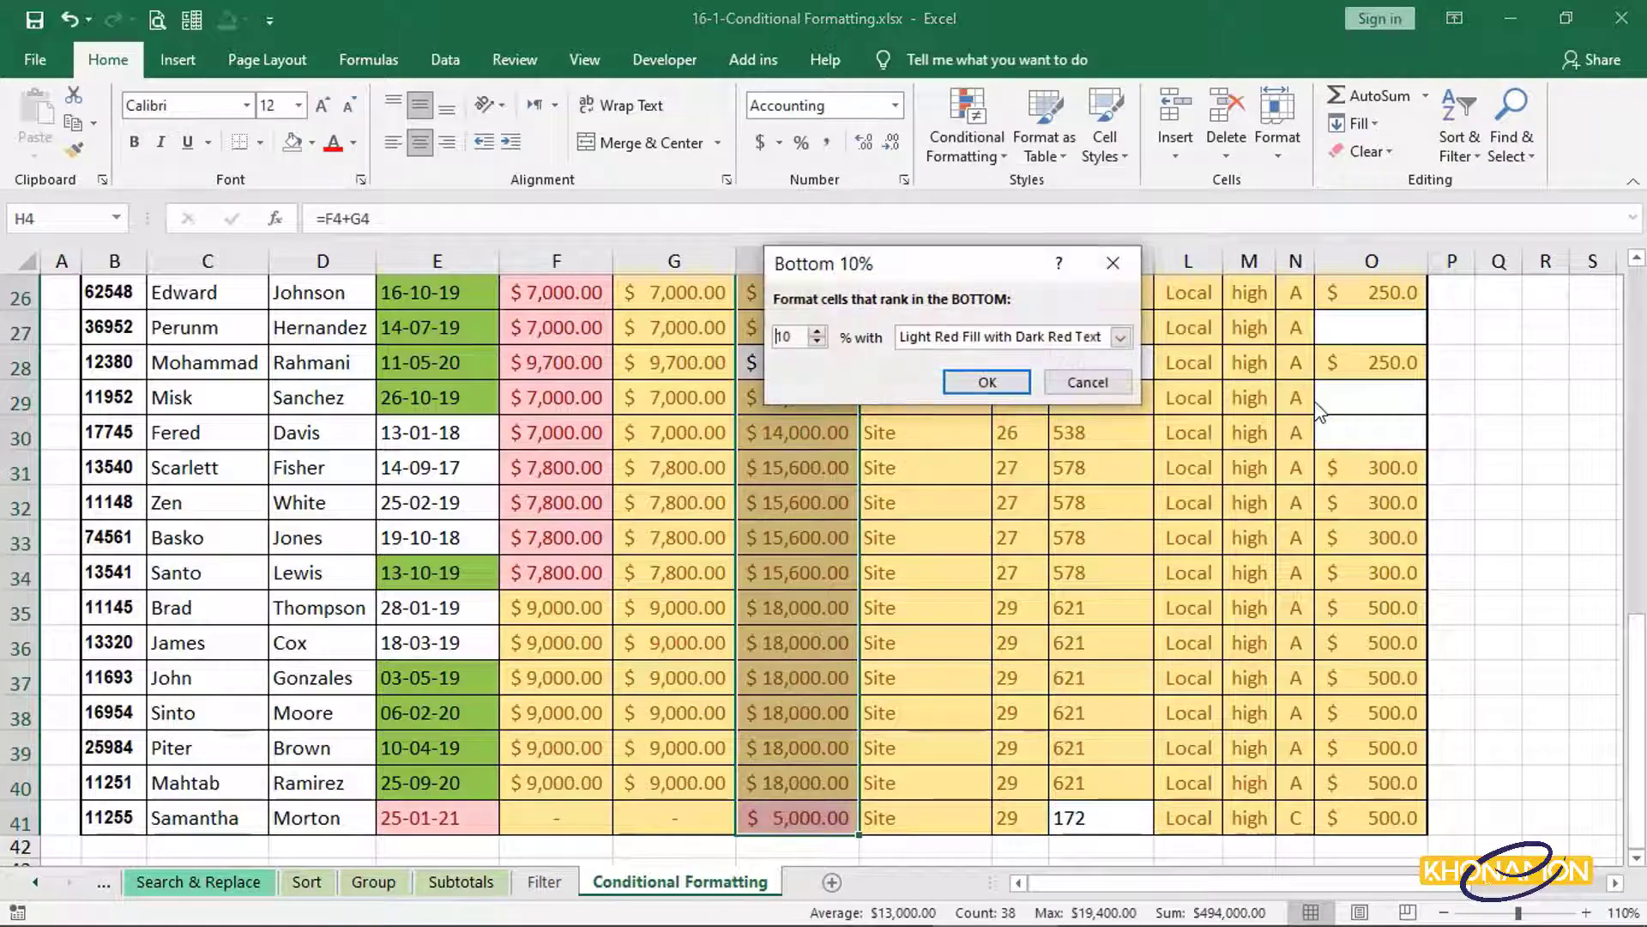
pyautogui.click(987, 382)
pyautogui.scroll(-3, 854, 480)
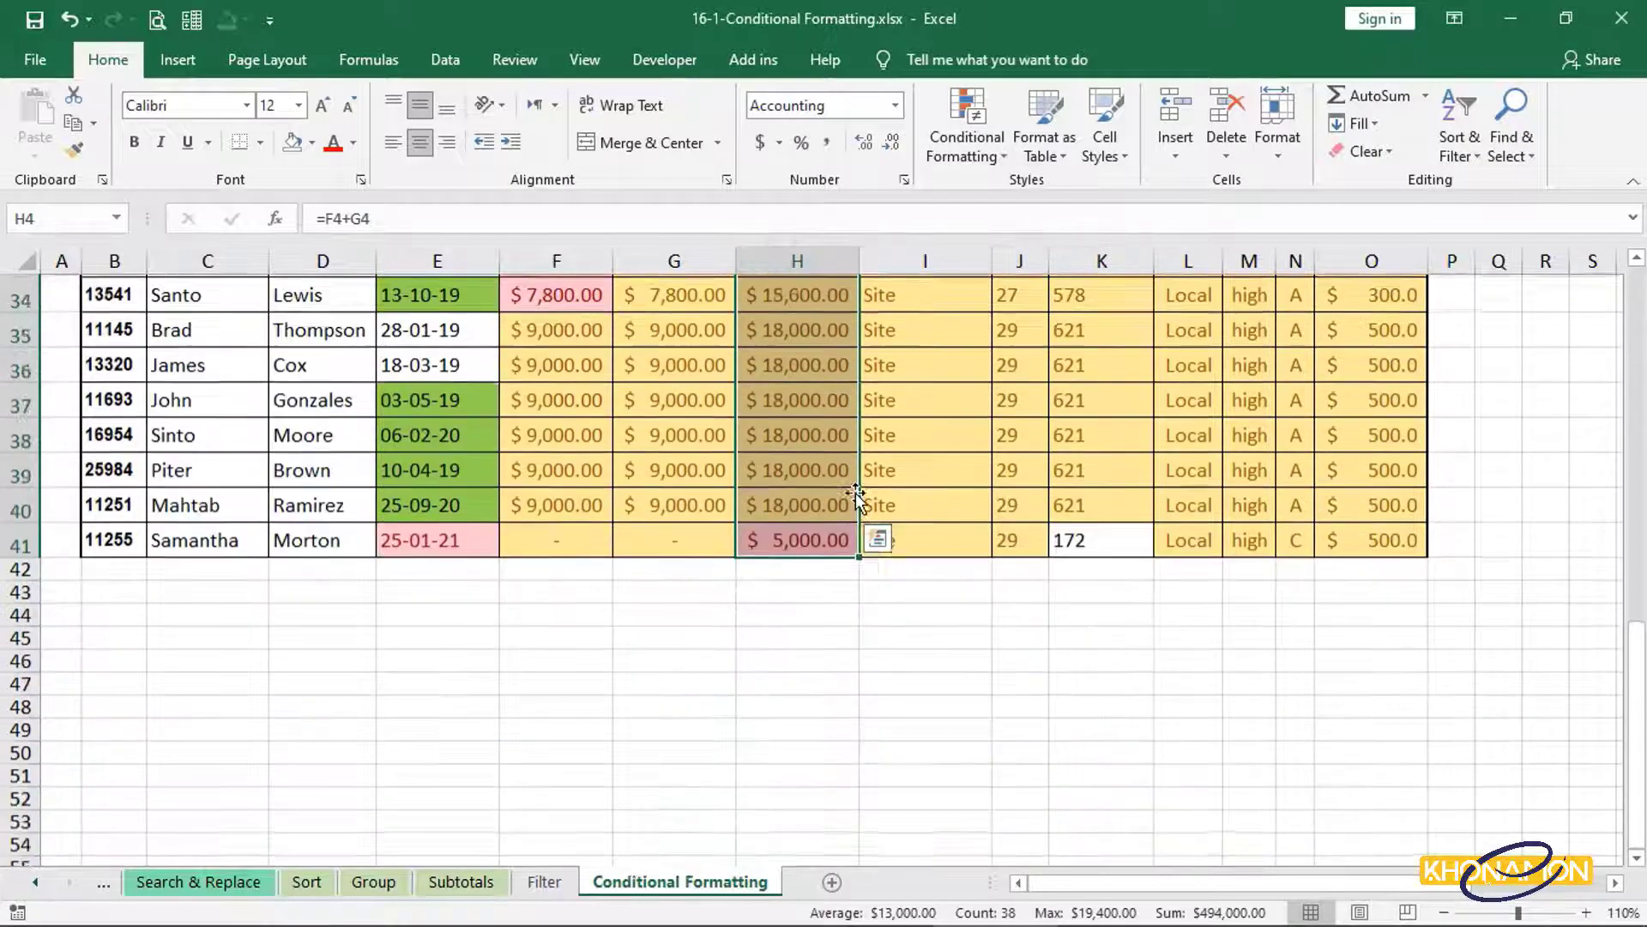
# Clear all conditional formatting rules from the entire sheet.
pyautogui.scroll(10, 856, 498)
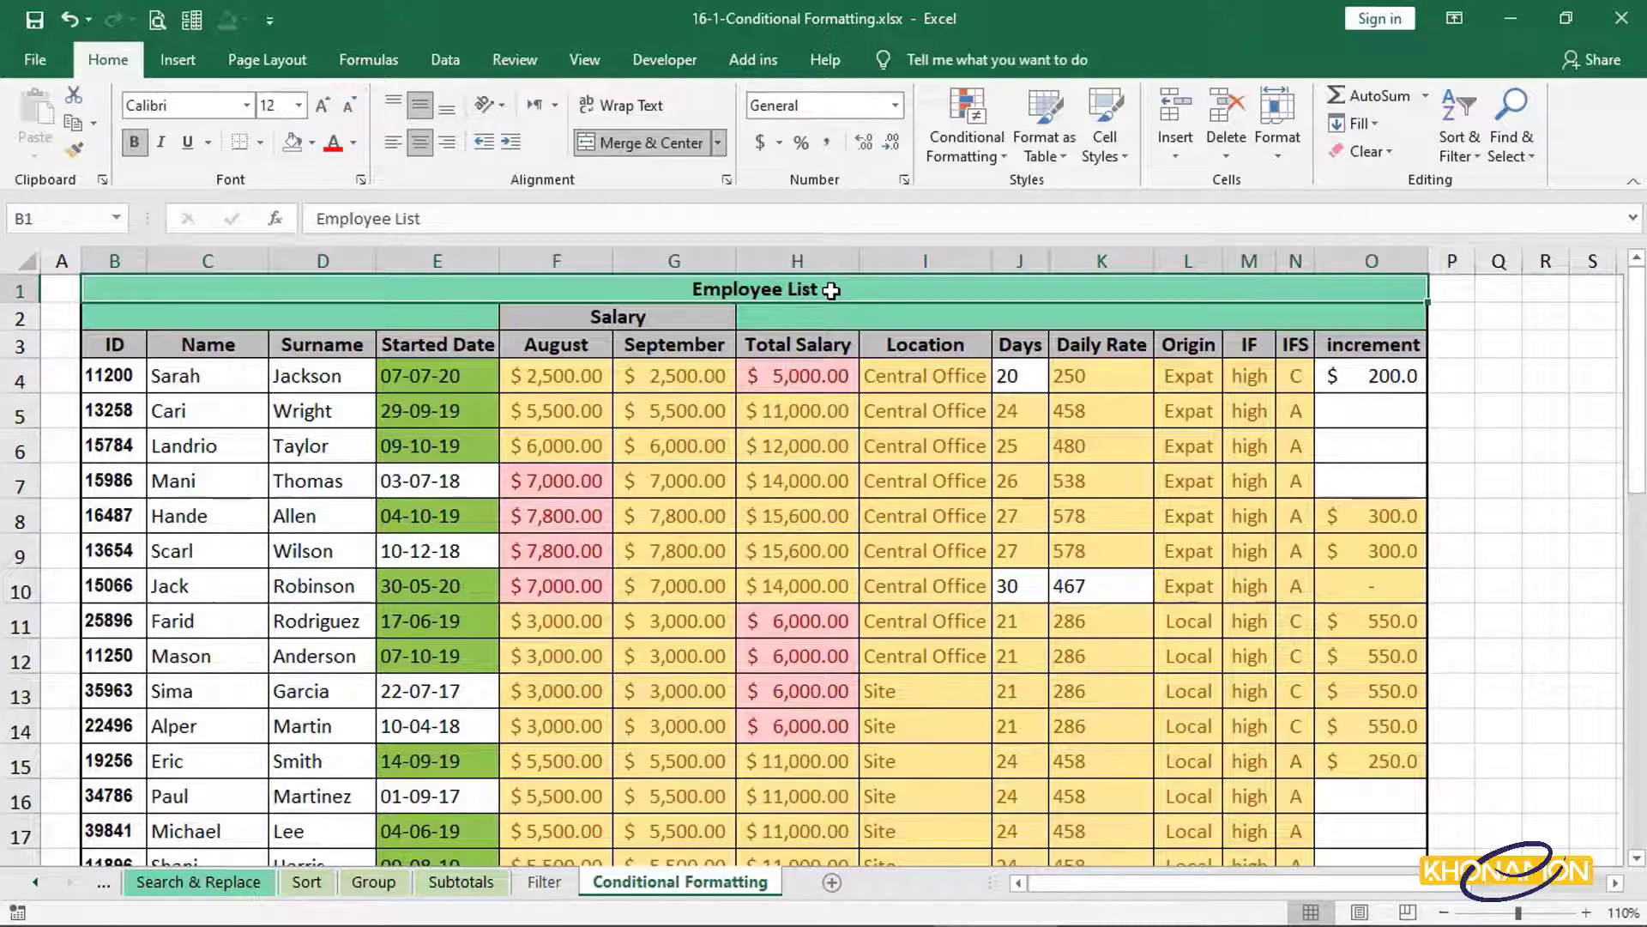
pyautogui.click(969, 148)
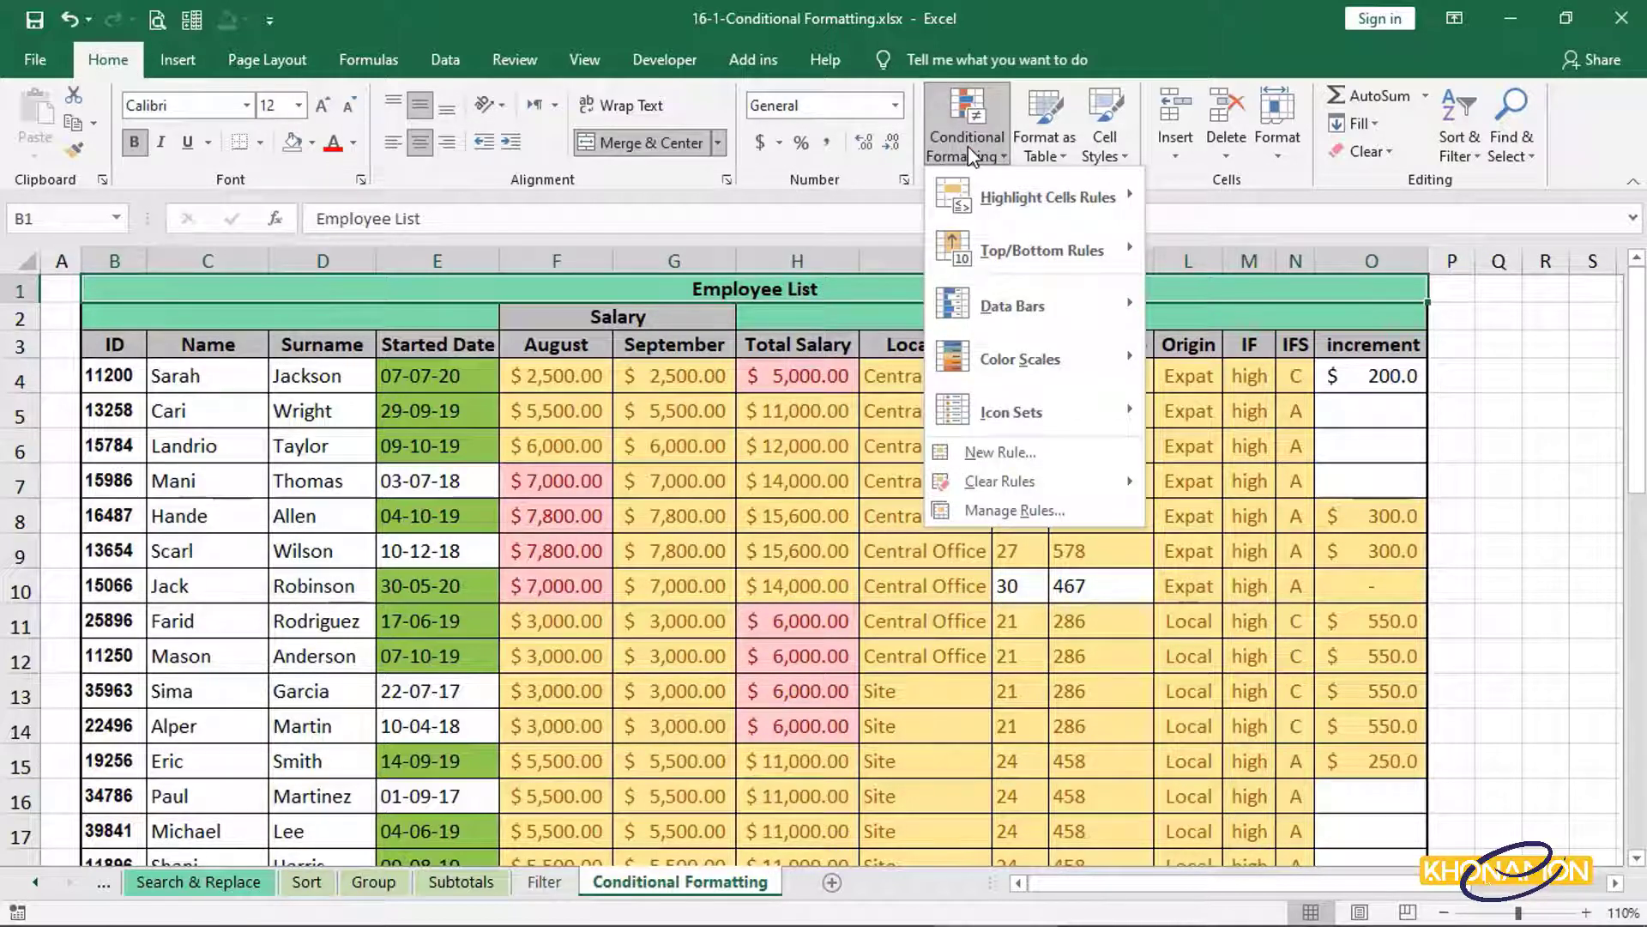
pyautogui.moveTo(1081, 482)
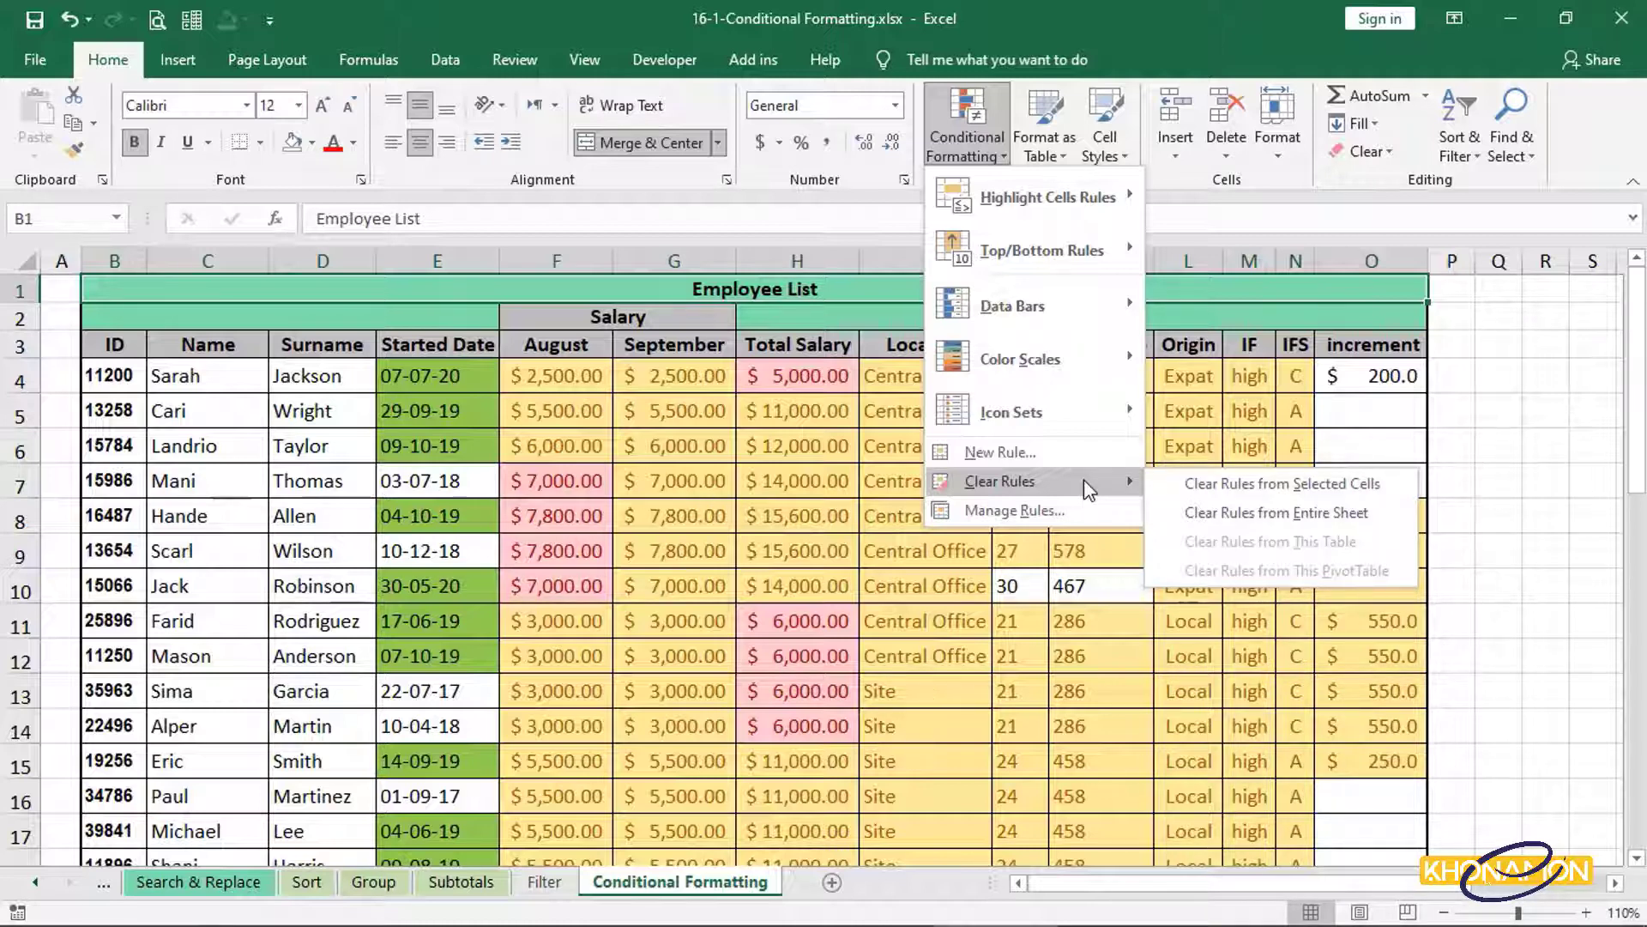
pyautogui.click(1259, 515)
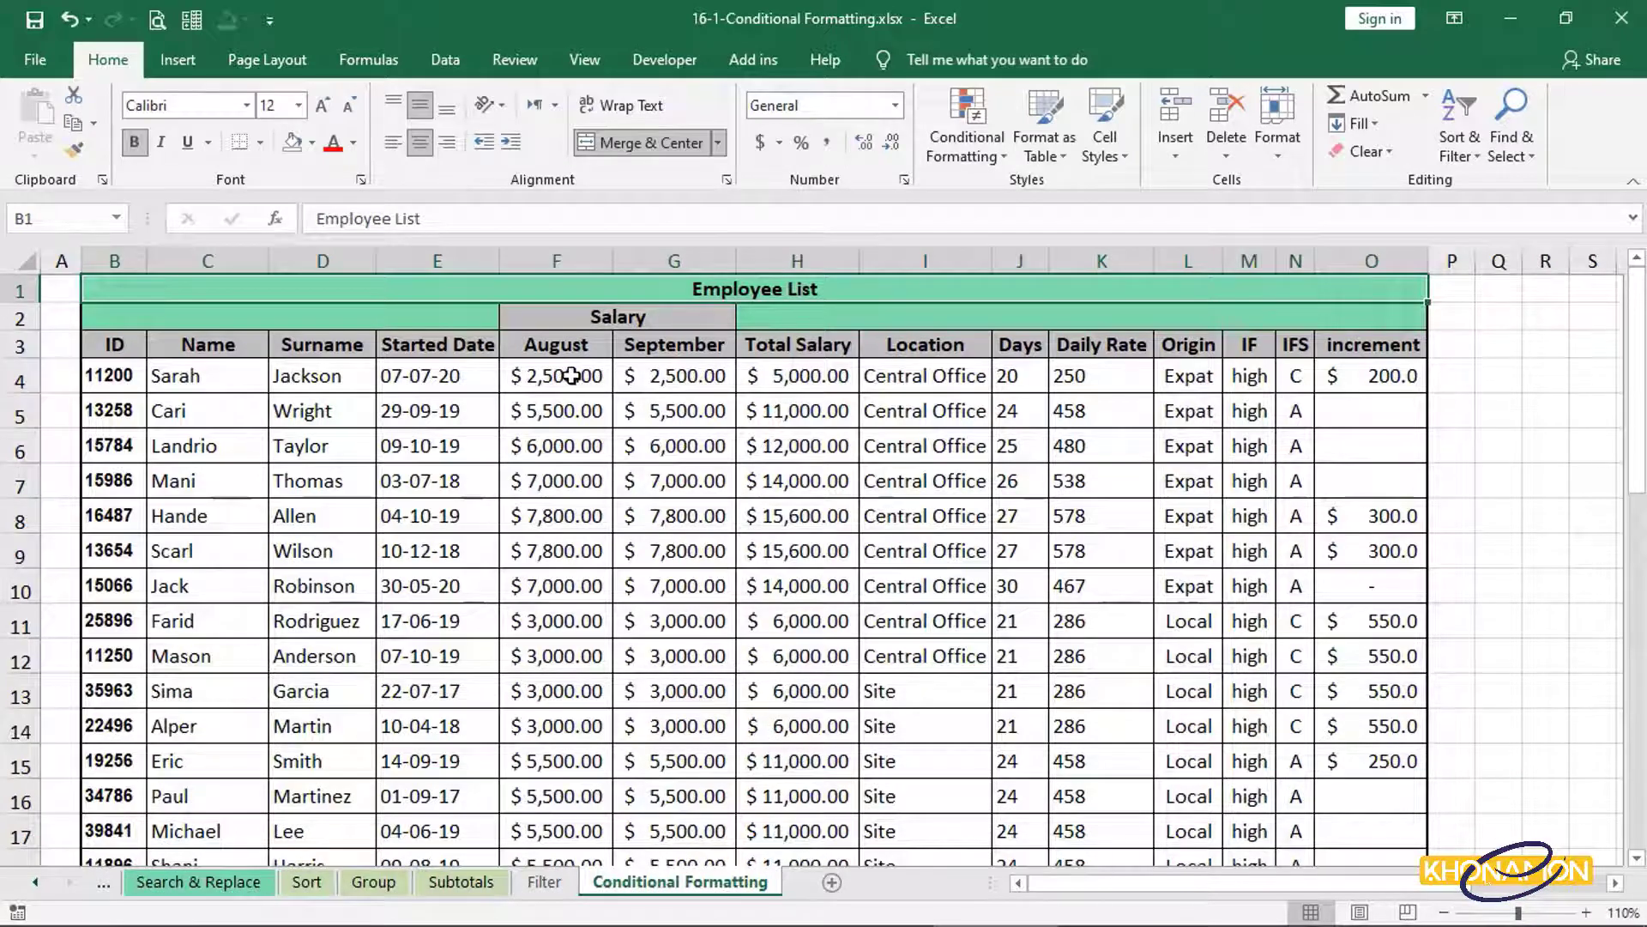
# Preview data bars, the Green - Yellow - Red color scale and the 3 Arrows (Gray) icon set on salary cells F4:G41.
pyautogui.moveTo(571, 376); pyautogui.dragTo(647, 375)
pyautogui.hotkey('ctrl', 'shift', 'Down')
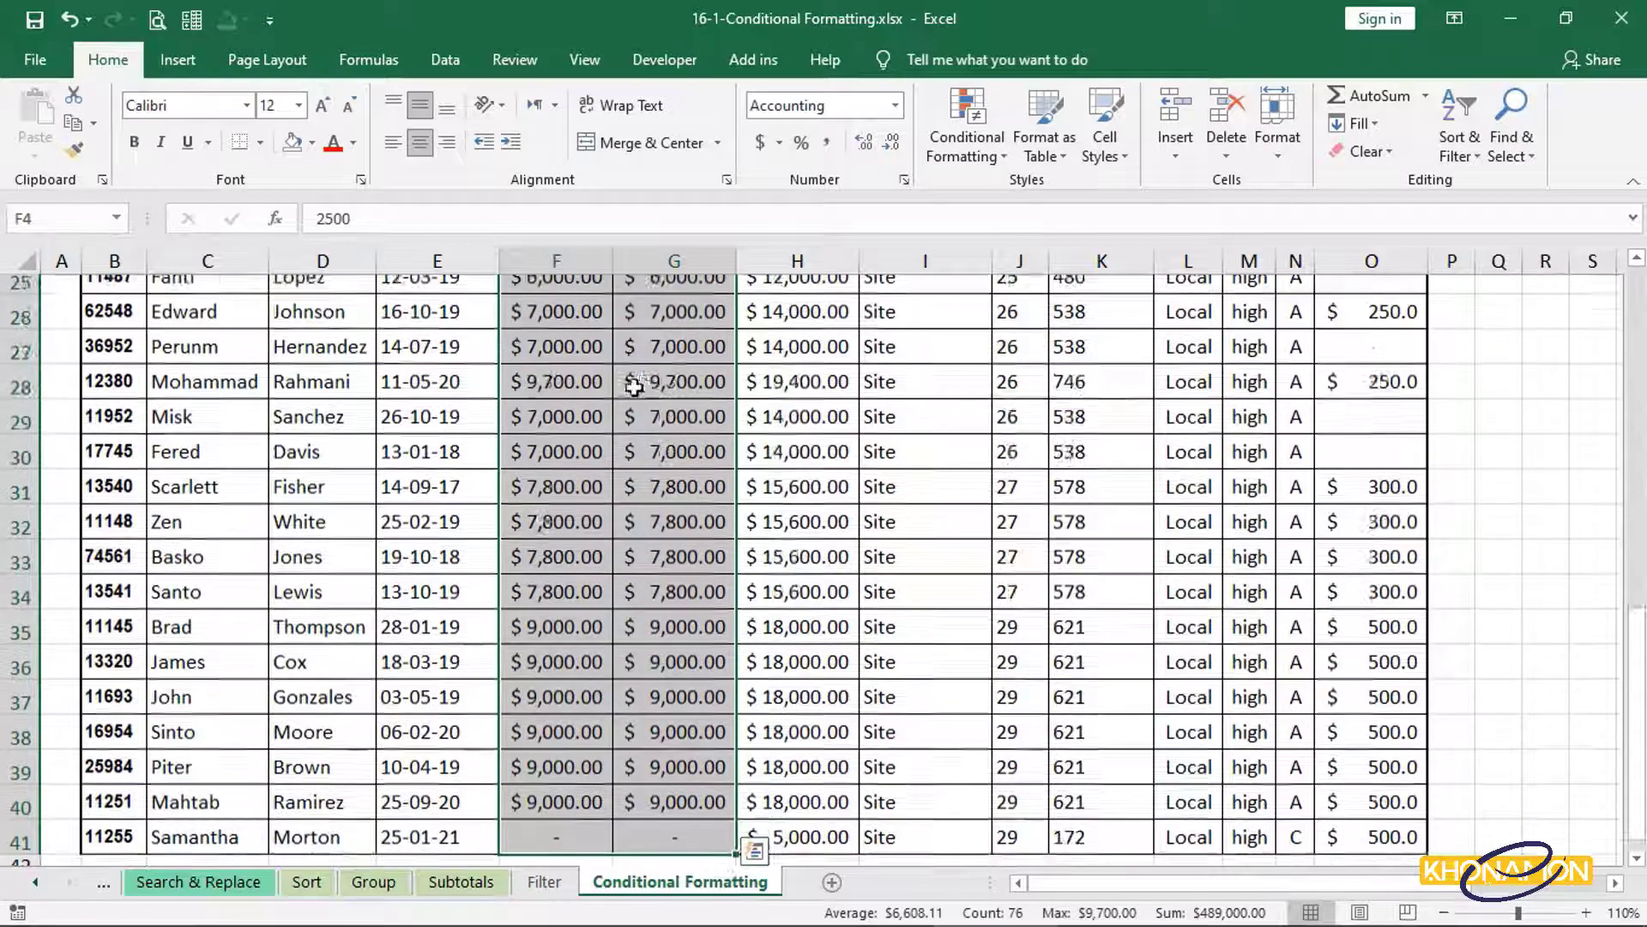
pyautogui.scroll(8, 635, 387)
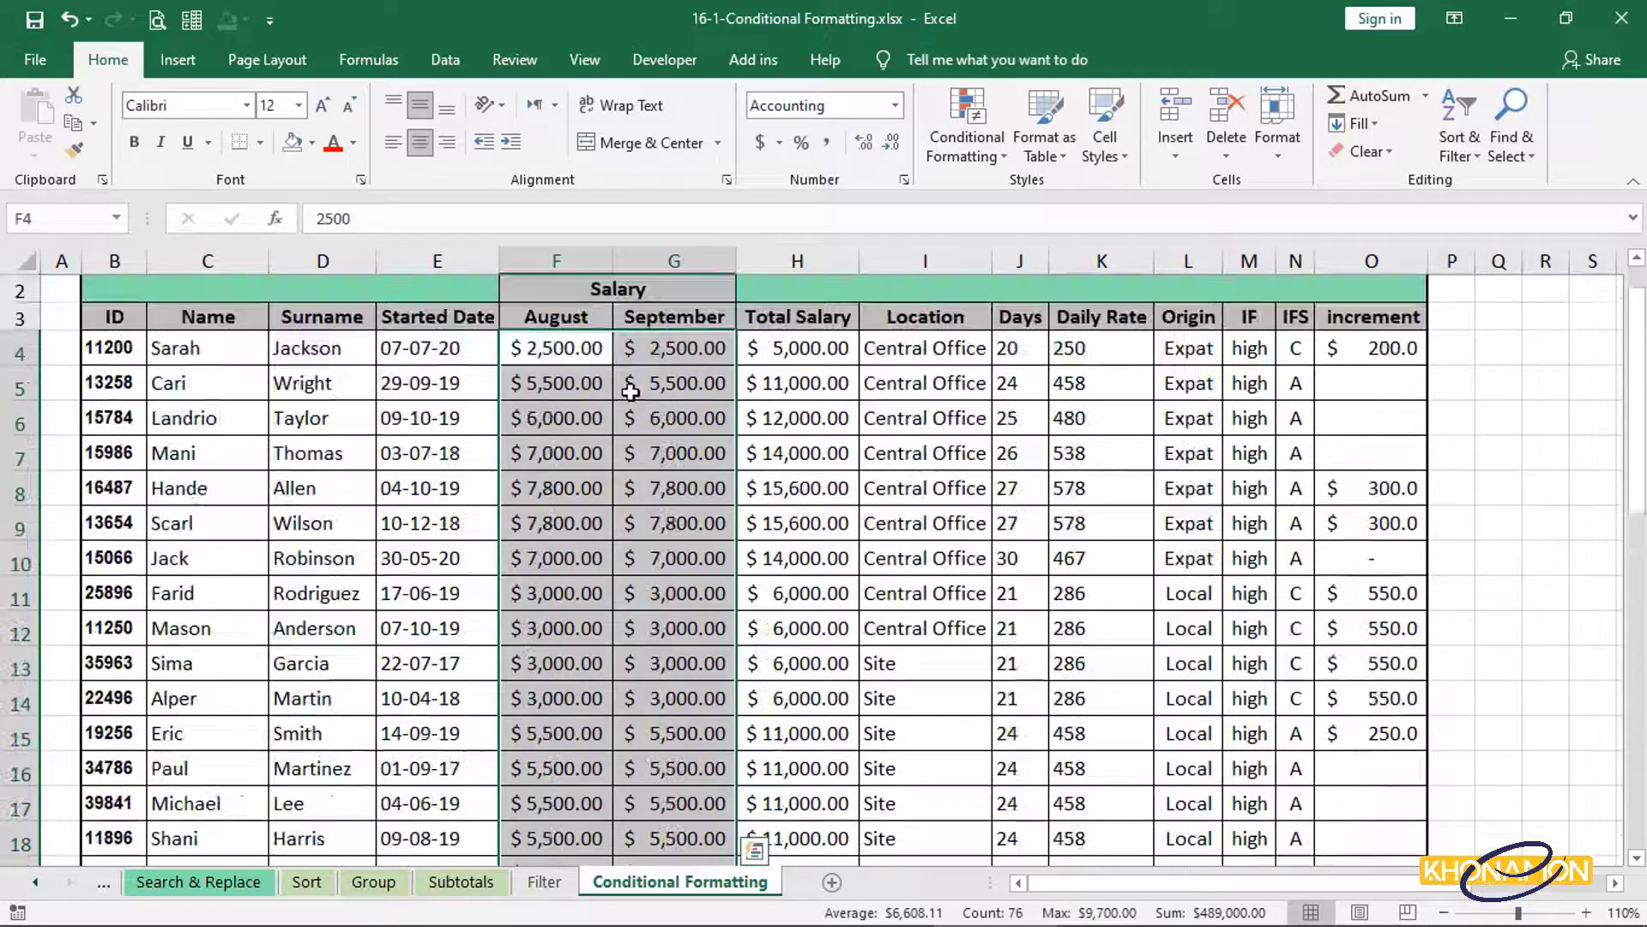
pyautogui.click(978, 169)
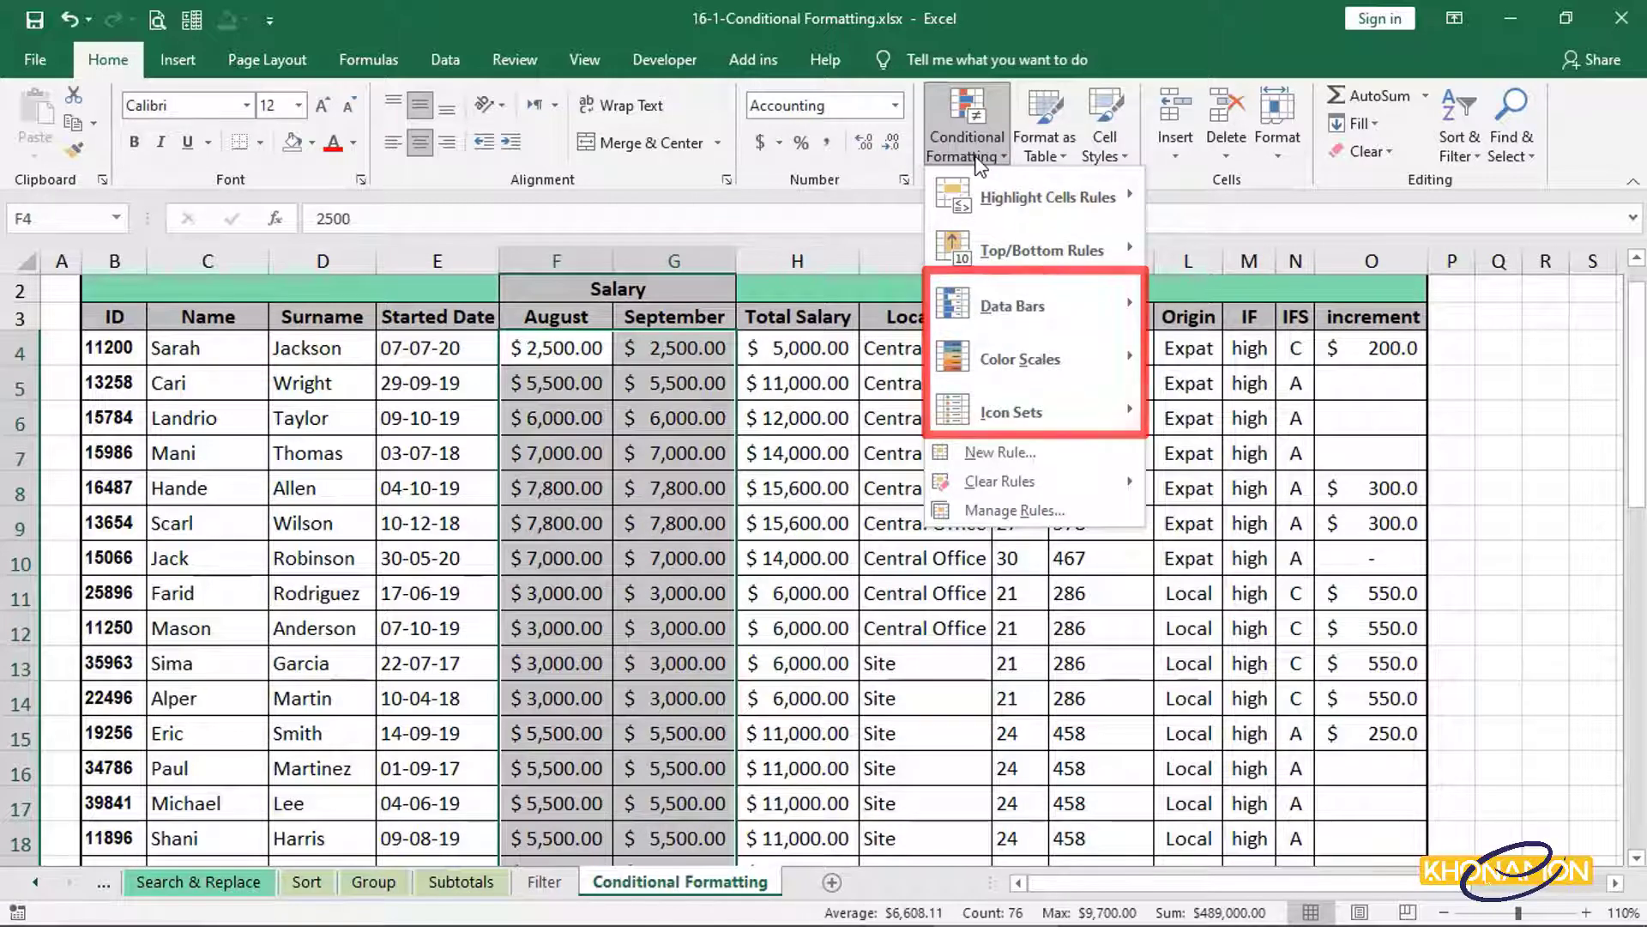
pyautogui.moveTo(1027, 305)
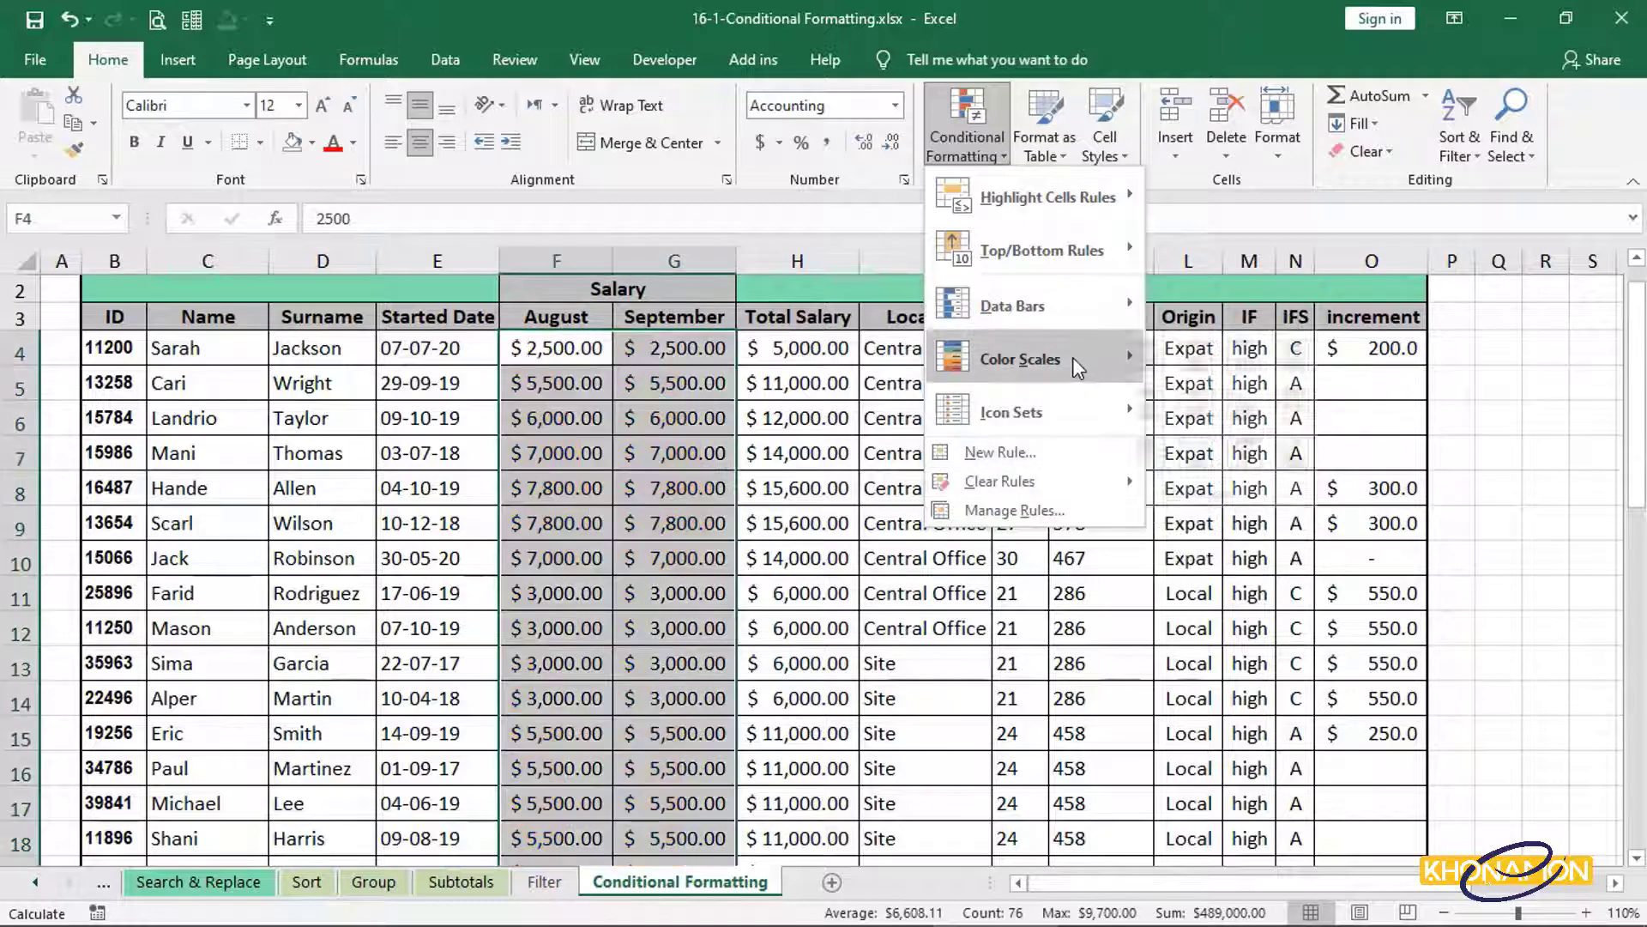
pyautogui.moveTo(1073, 357)
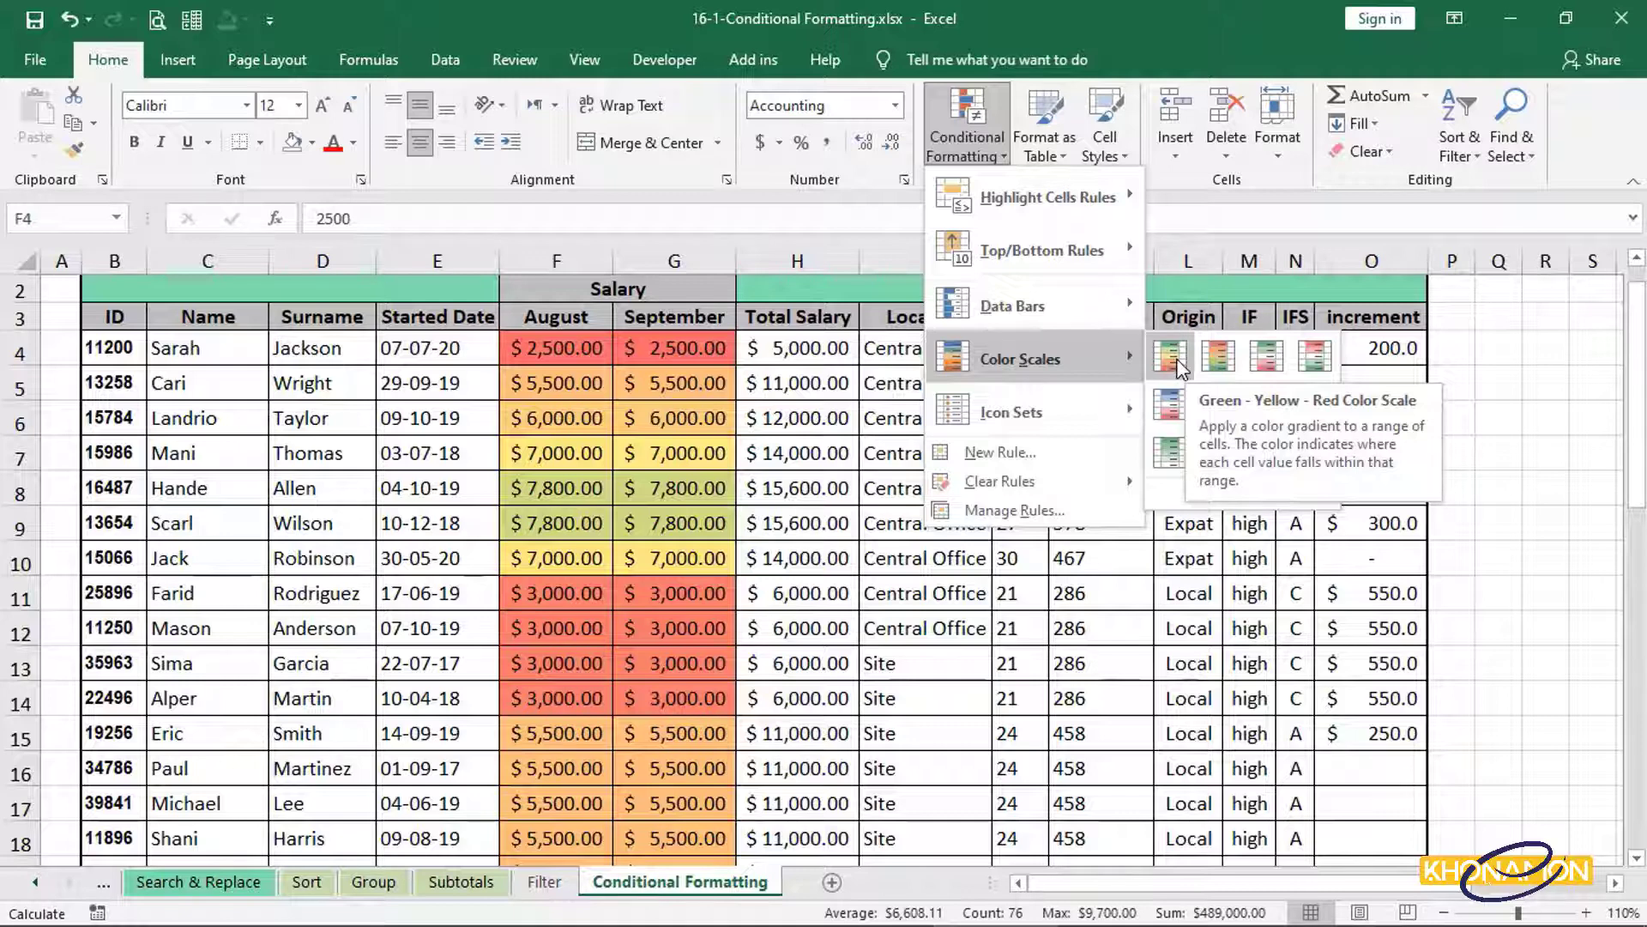
pyautogui.moveTo(1119, 413)
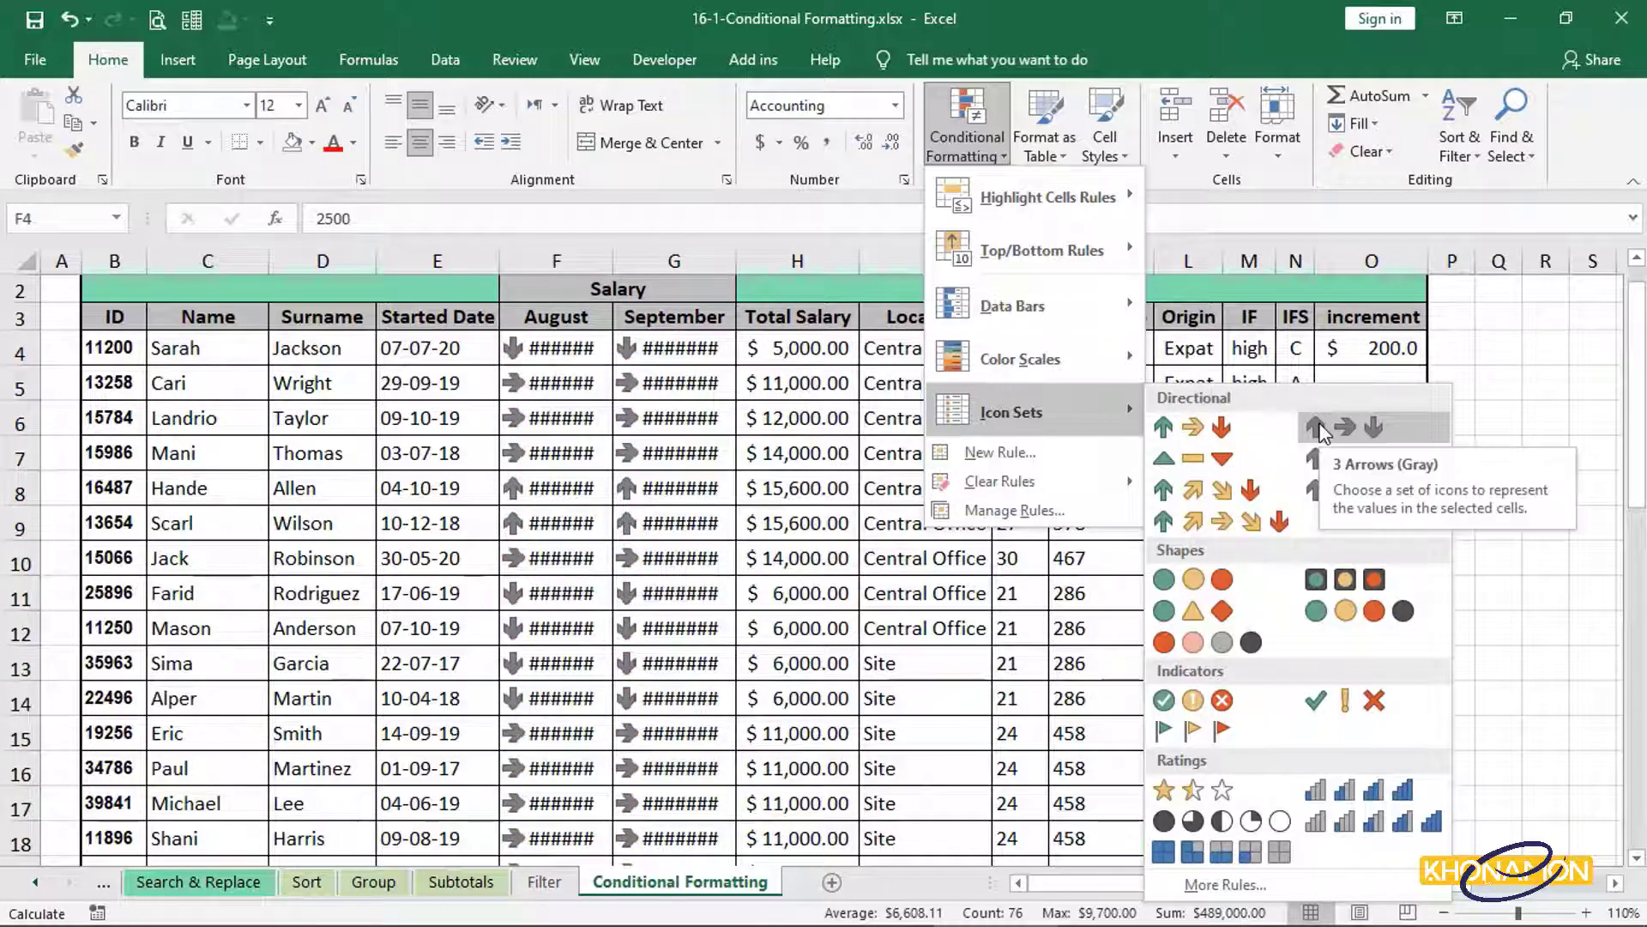
pyautogui.click(583, 250)
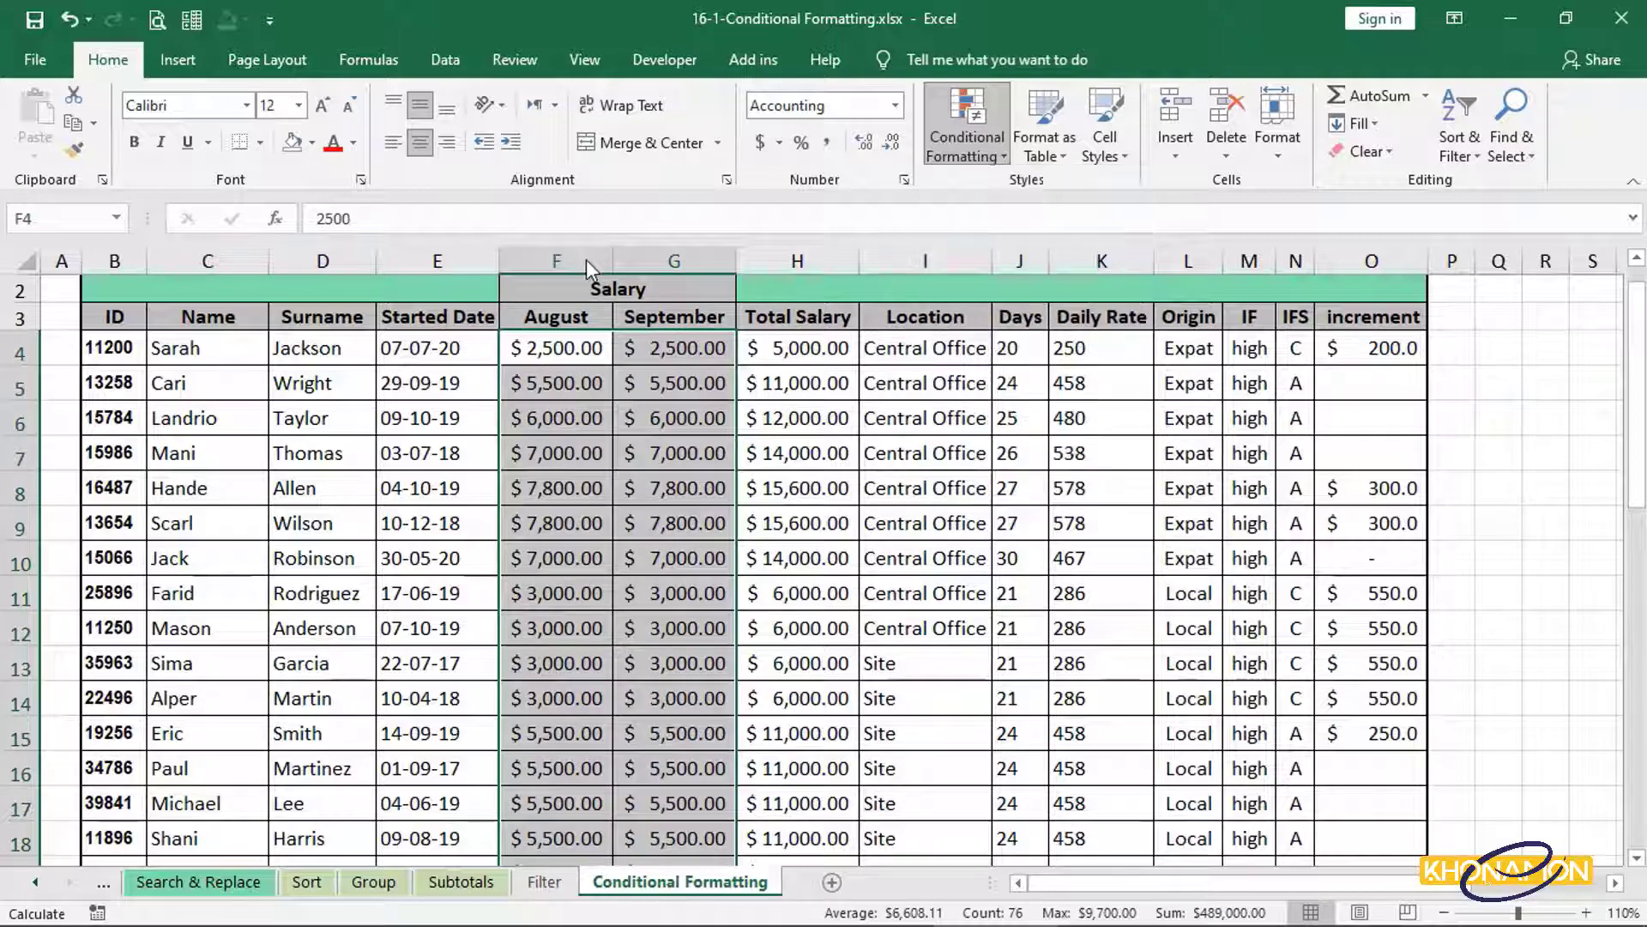
# Widen the August and September salary columns to fit their contents and preview the colored three-arrow directional icon set on them.
pyautogui.moveTo(586, 255); pyautogui.dragTo(743, 261)
pyautogui.doubleClick(736, 261)
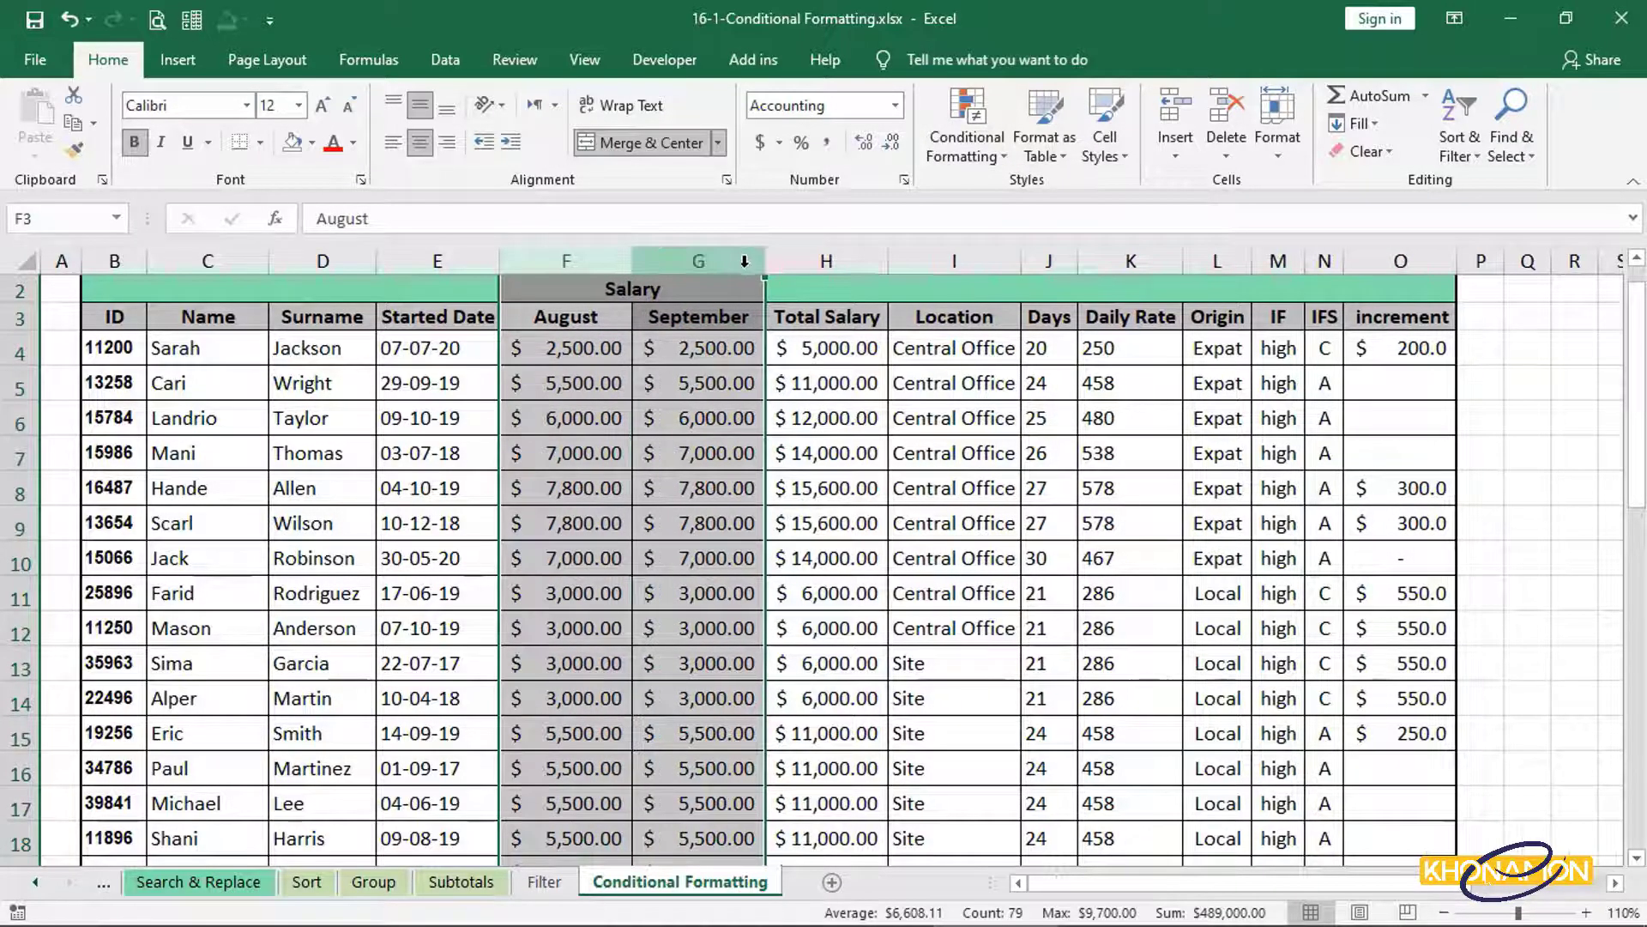
pyautogui.click(961, 148)
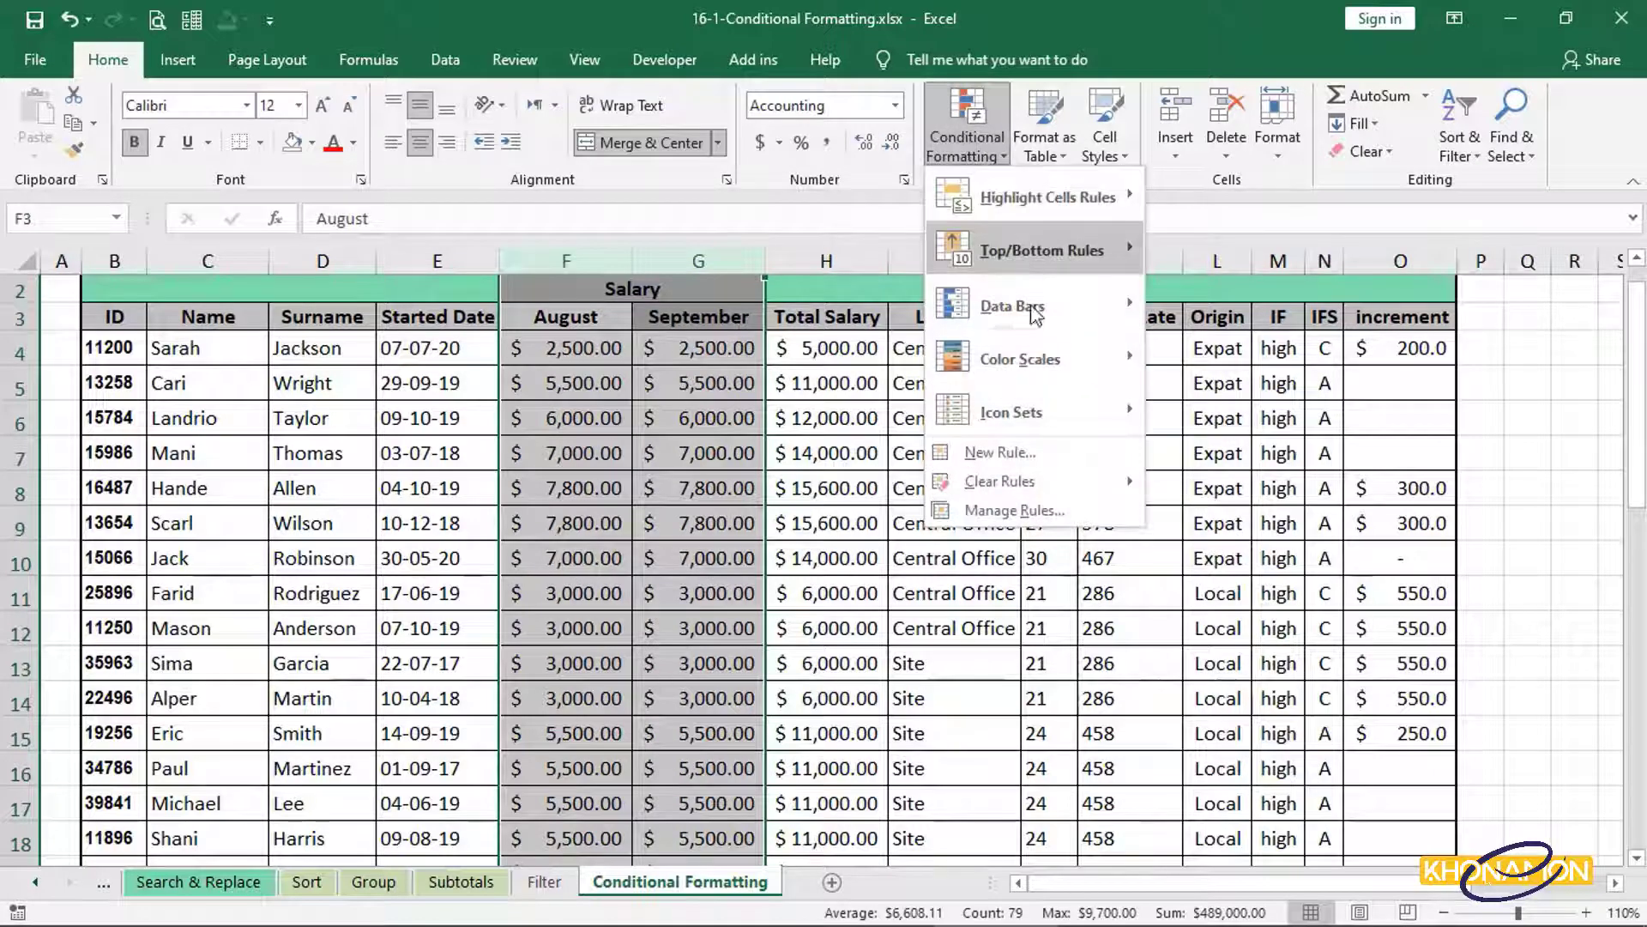
pyautogui.moveTo(1047, 393)
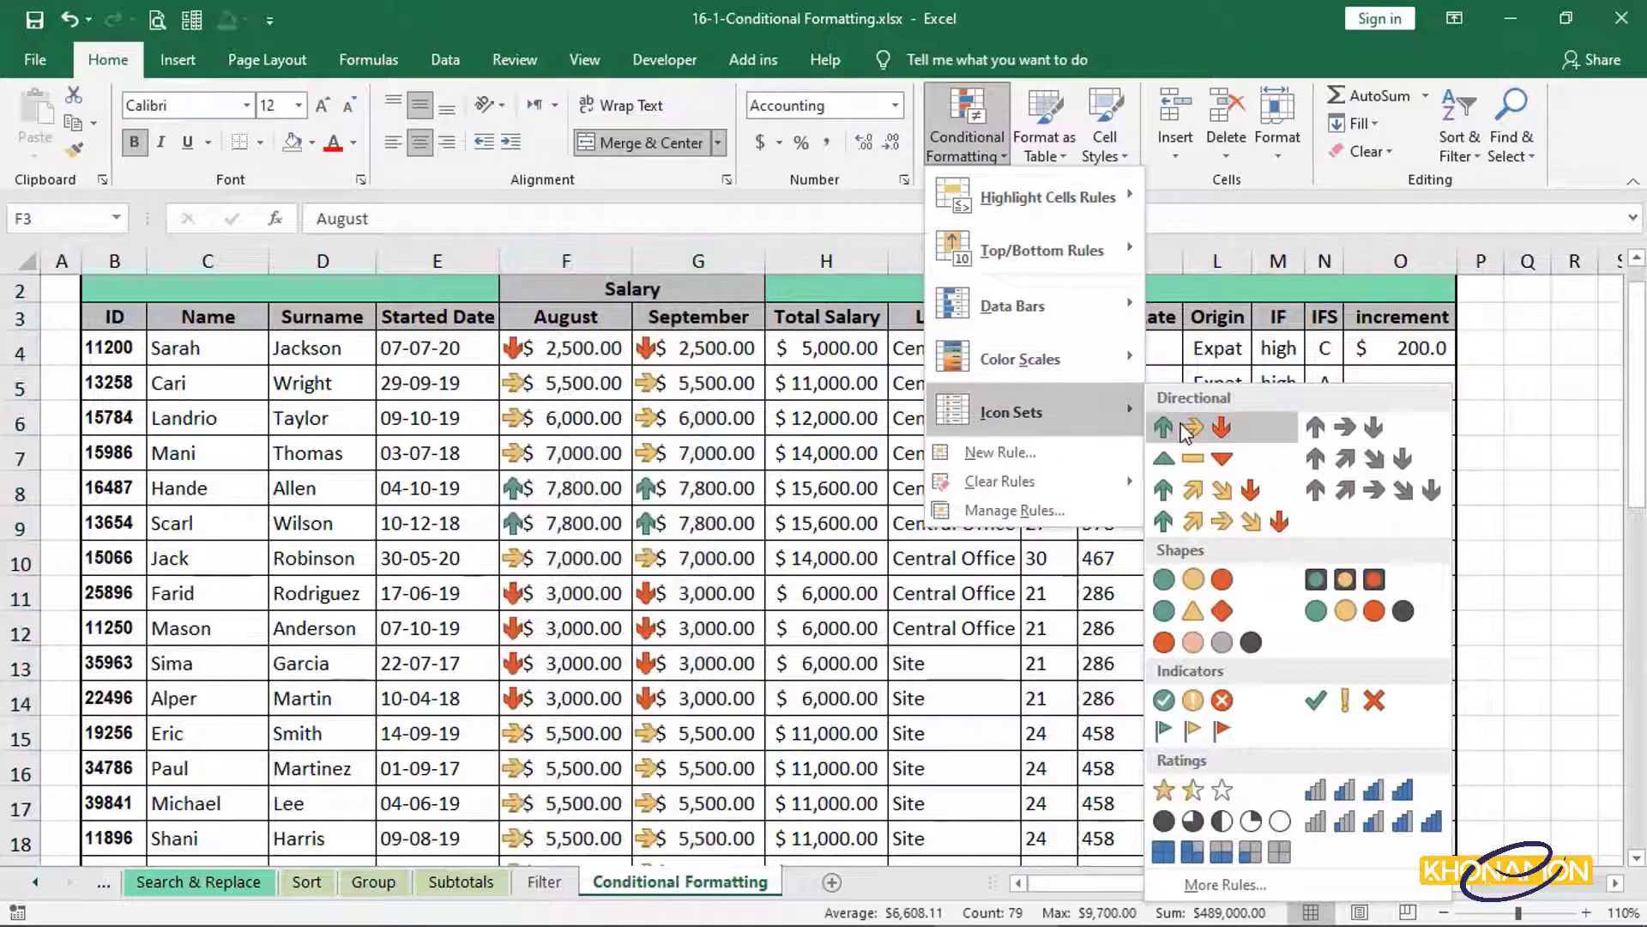